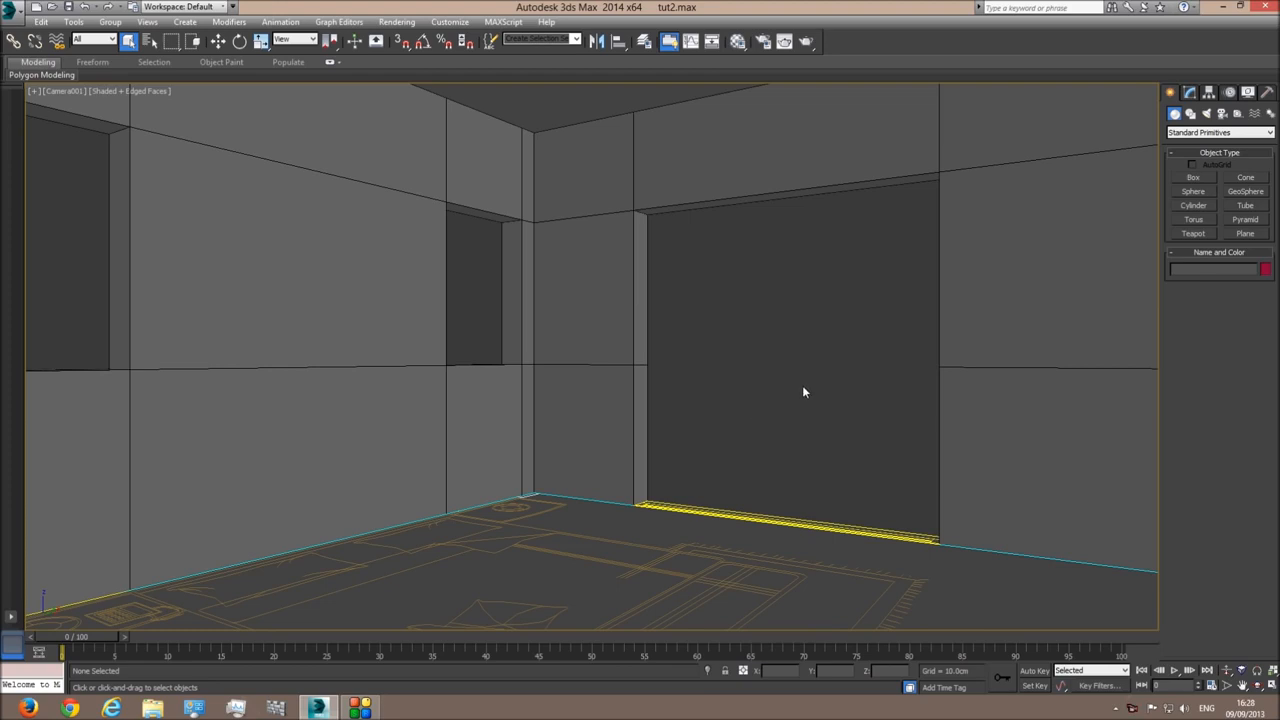
Step: Examine the room model and the camera's position from outside in the perspective view, and return to the Camera001 view
{"action": "key", "text": "p"}
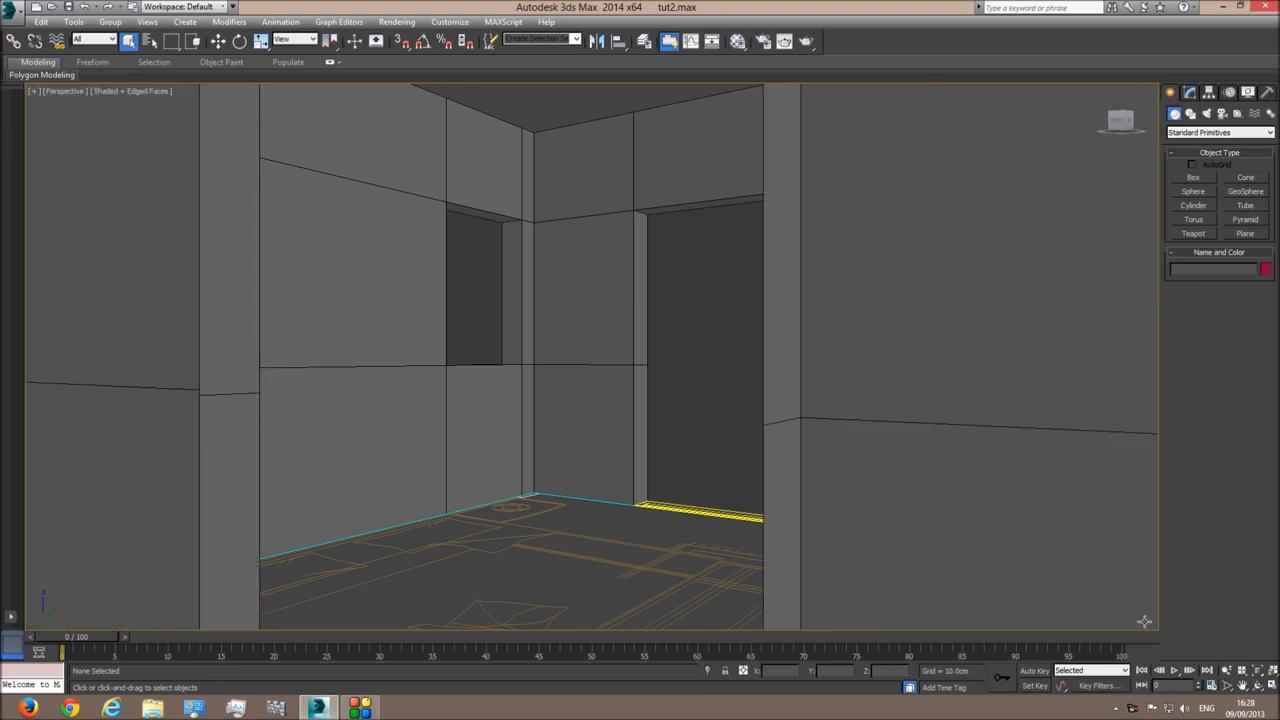
{"action": "left_click", "coordinate": [1257, 686]}
{"action": "scroll", "coordinate": [650, 398], "scroll_direction": "down", "scroll_amount": 8}
{"action": "left_click_drag", "start_coordinate": [628, 397], "coordinate": [510, 384]}
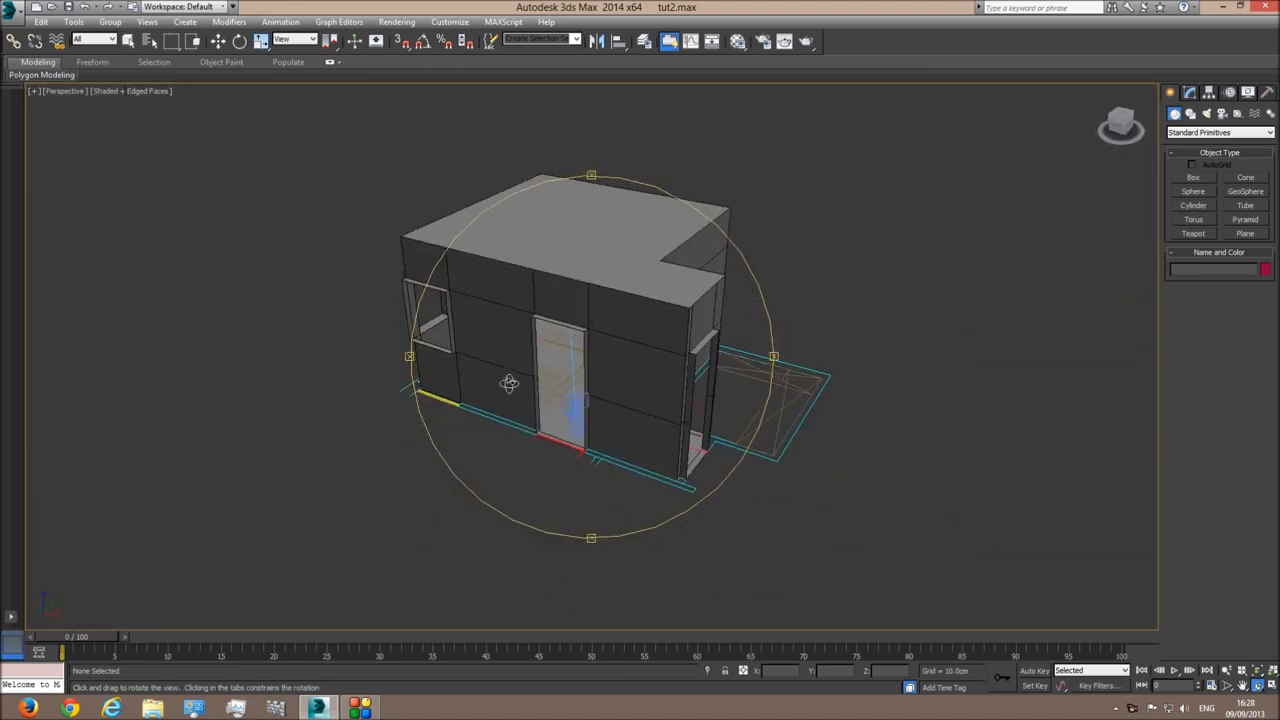
{"action": "key", "text": "c"}
{"action": "left_click", "coordinate": [128, 40]}
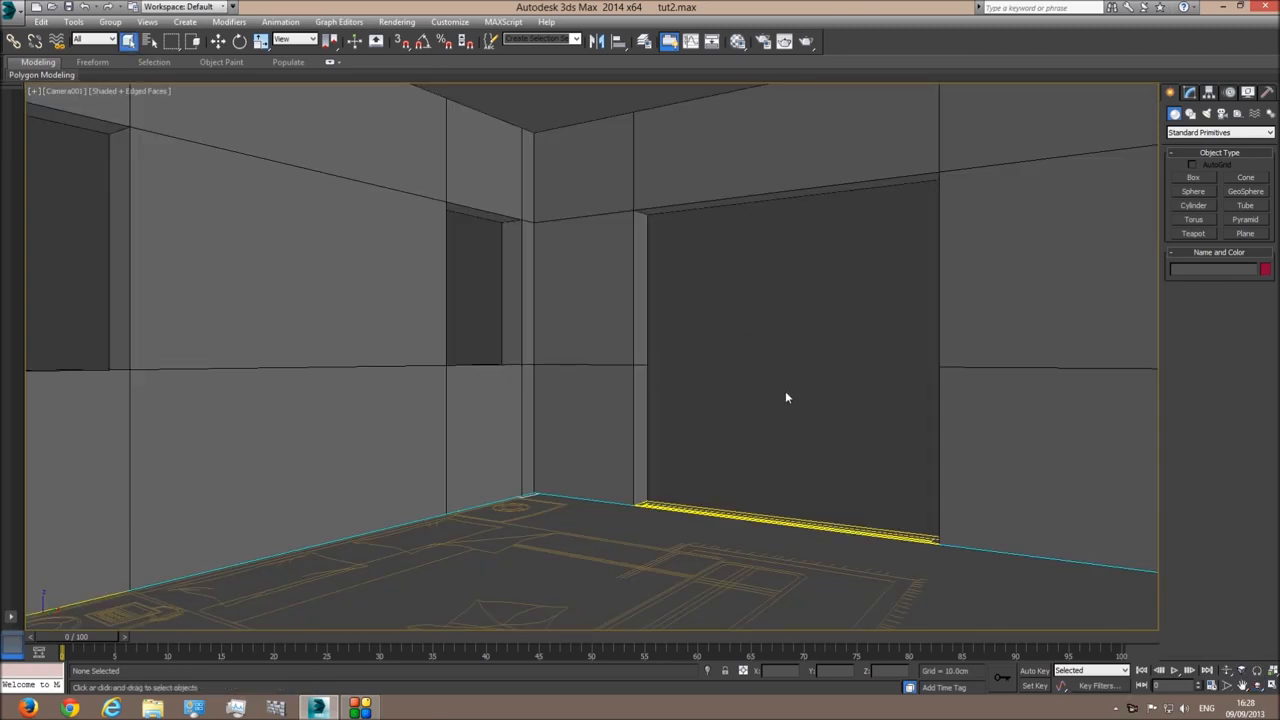
{"action": "key", "text": "p"}
{"action": "left_click", "coordinate": [1258, 684]}
{"action": "left_click_drag", "start_coordinate": [584, 388], "coordinate": [320, 445]}
{"action": "right_click", "coordinate": [298, 450]}
{"action": "left_click", "coordinate": [333, 443]}
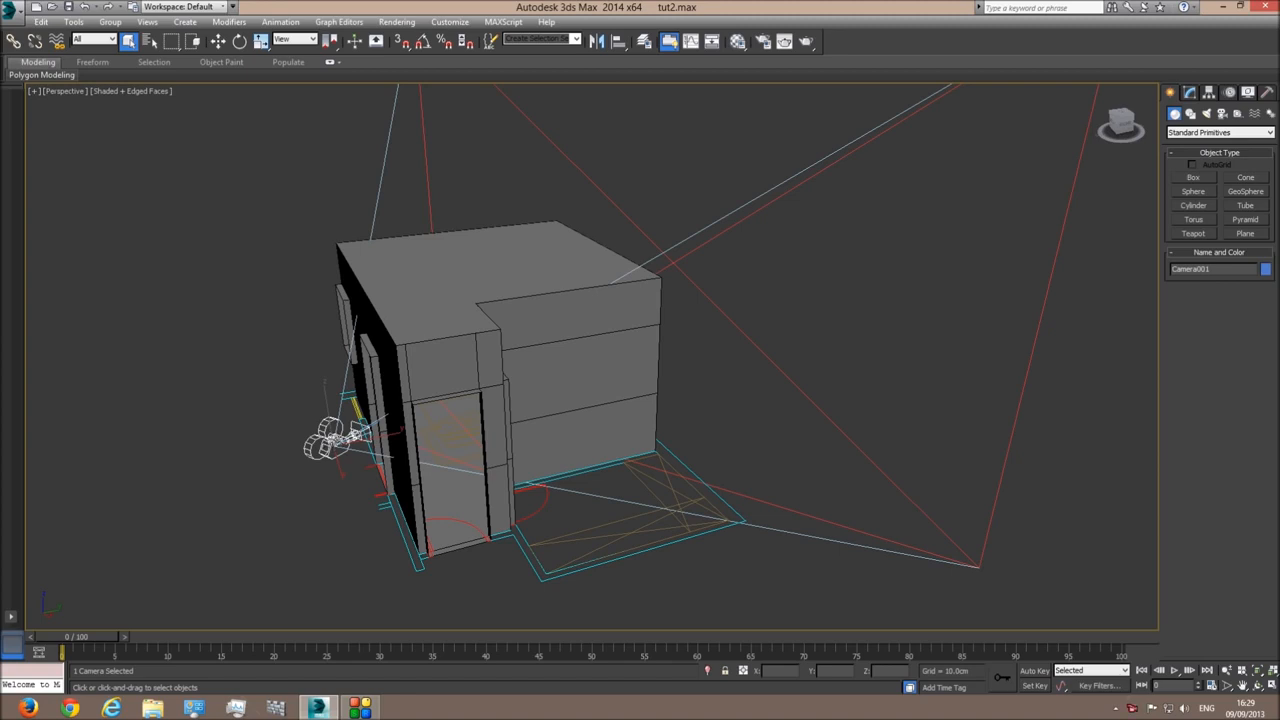
{"action": "left_click", "coordinate": [723, 403]}
{"action": "middle_click_drag", "start_coordinate": [723, 403], "coordinate": [792, 407]}
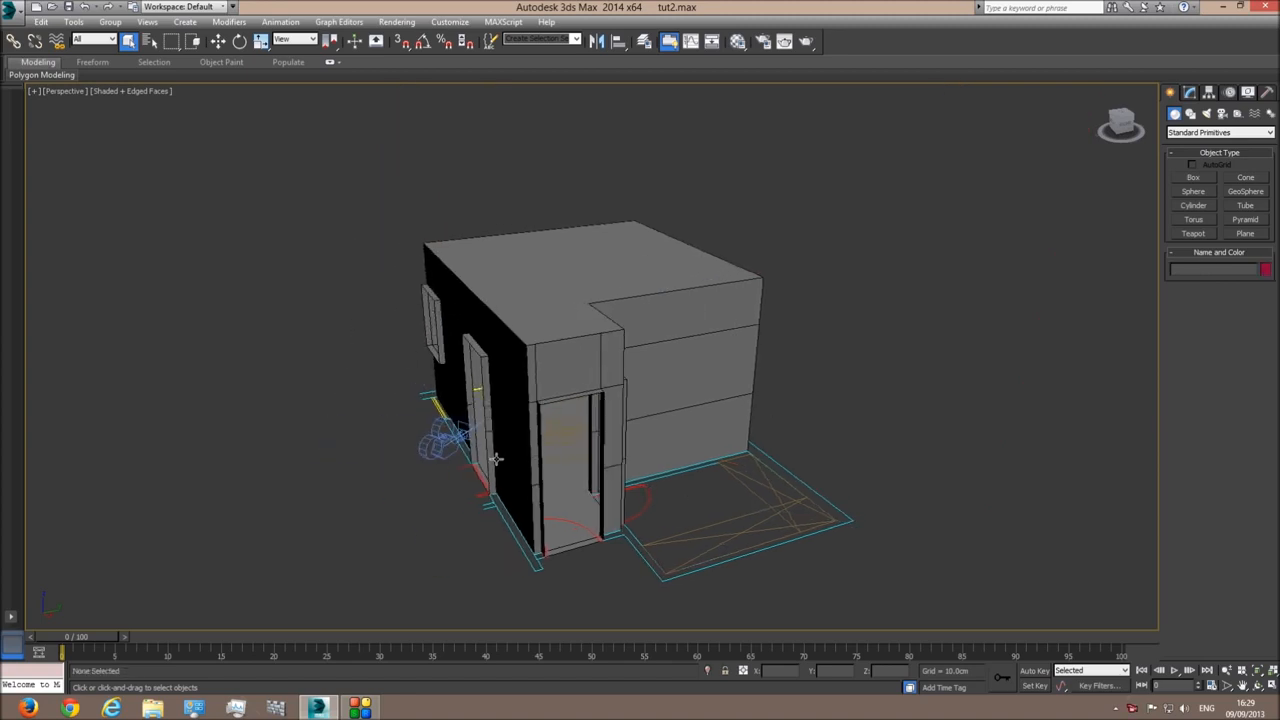
{"action": "left_click", "coordinate": [455, 438]}
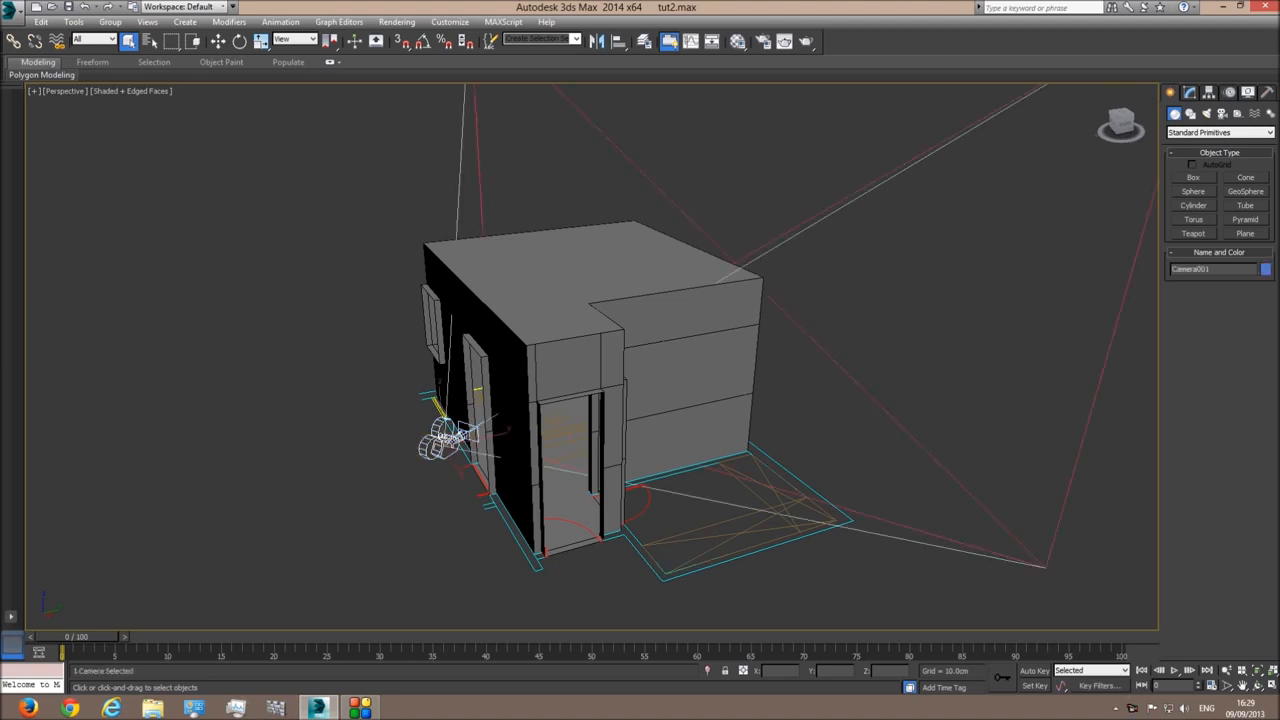
{"action": "key", "text": "c"}
{"action": "left_click", "coordinate": [730, 379]}
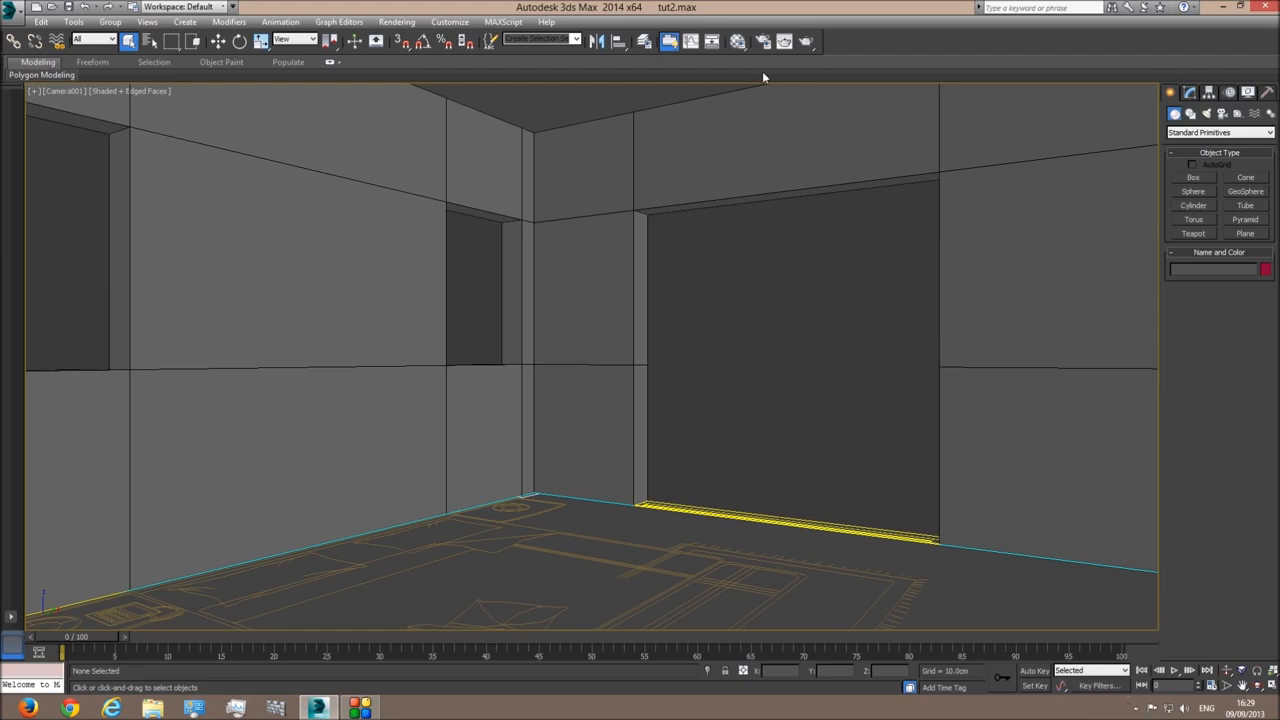
Step: Assign V-Ray Adv 2.40.03 as the production renderer in the render setup
{"action": "left_click", "coordinate": [765, 44]}
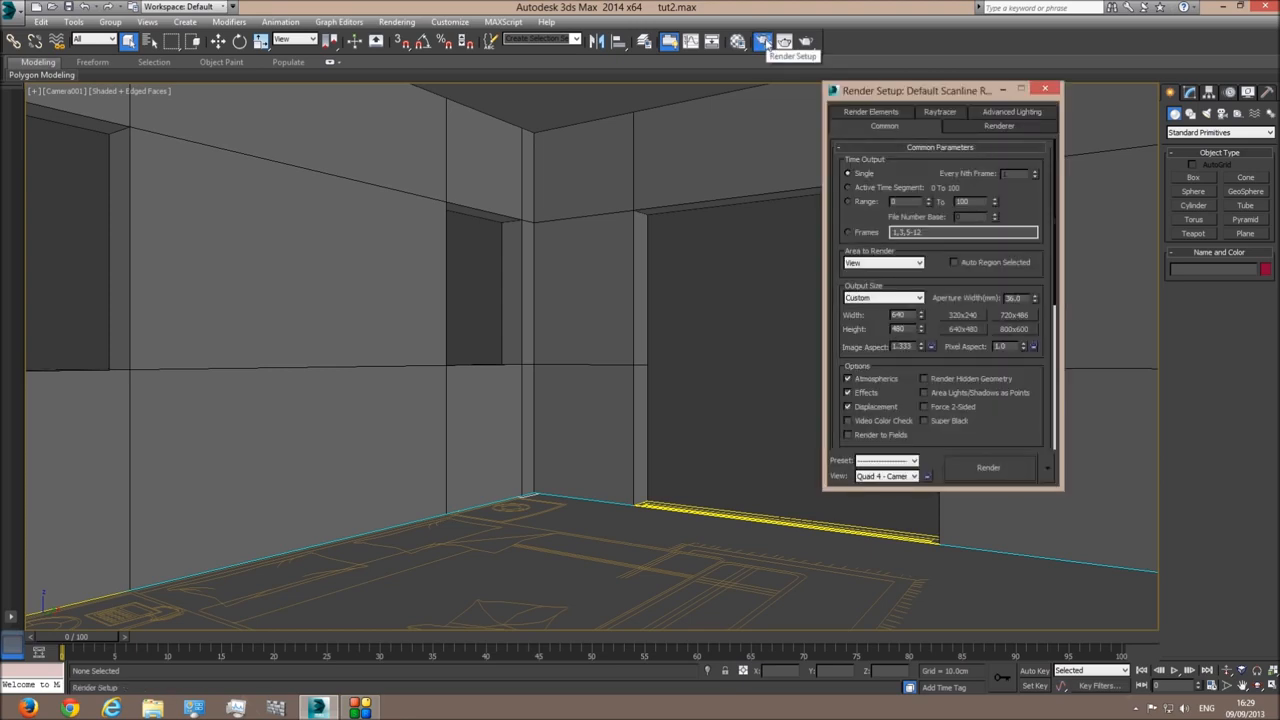
{"action": "scroll", "coordinate": [1030, 418], "scroll_direction": "down", "scroll_amount": 8}
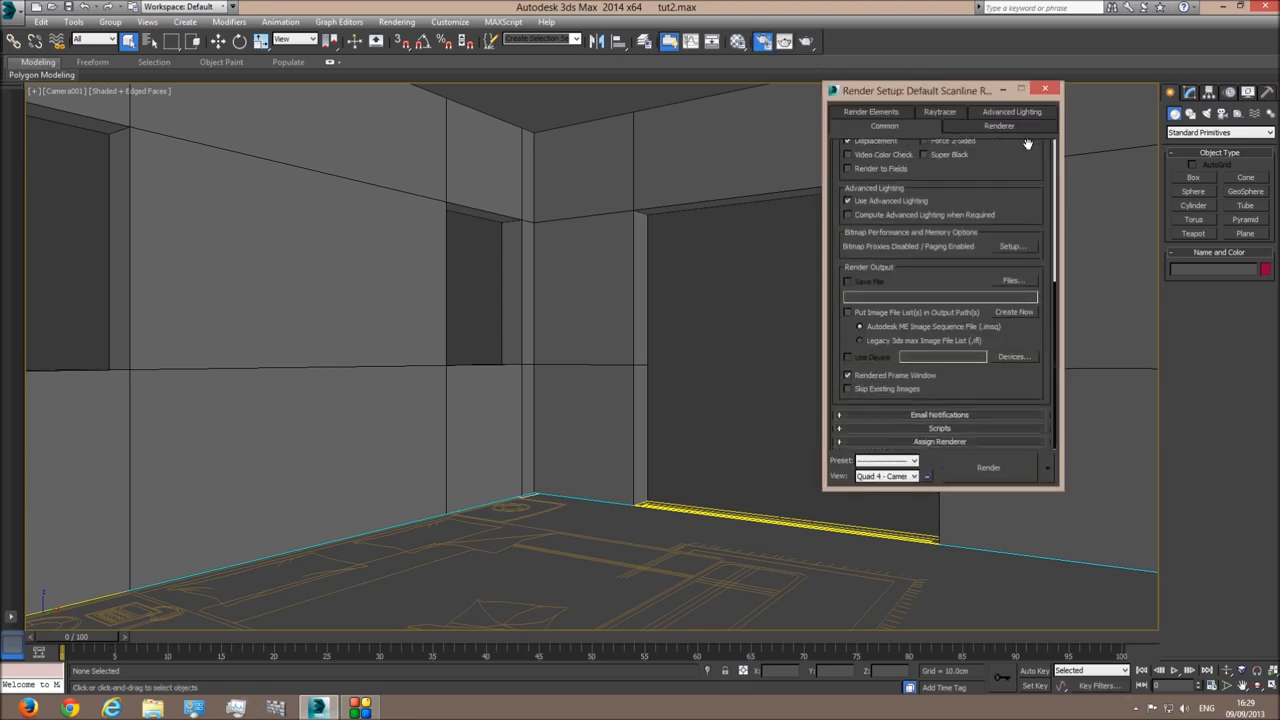
{"action": "left_click", "coordinate": [997, 441]}
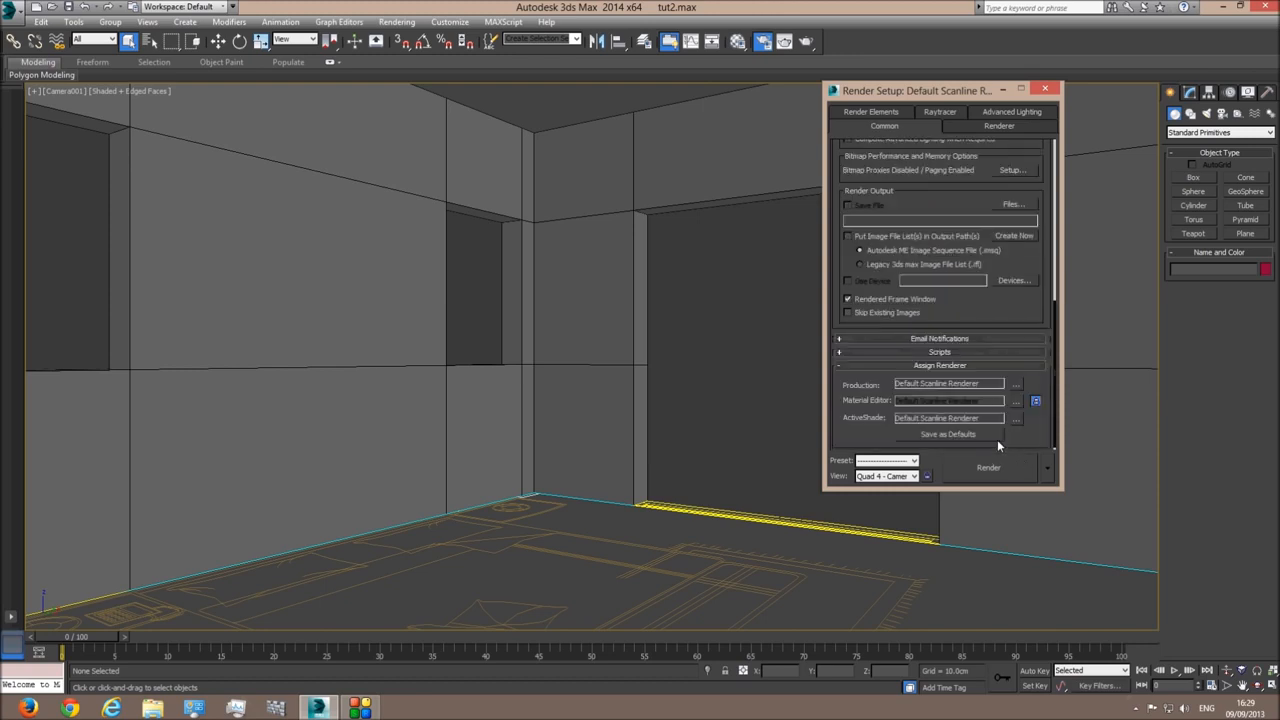
{"action": "left_click", "coordinate": [1016, 383]}
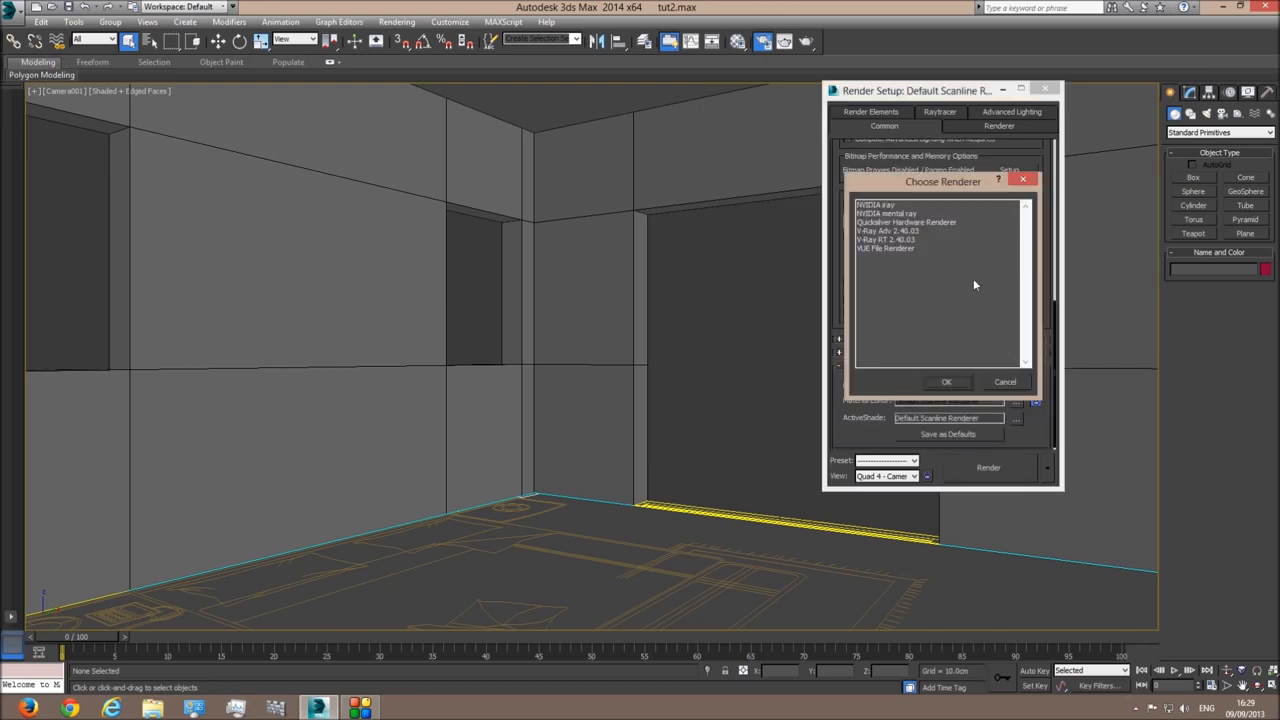
{"action": "double_click", "coordinate": [890, 231]}
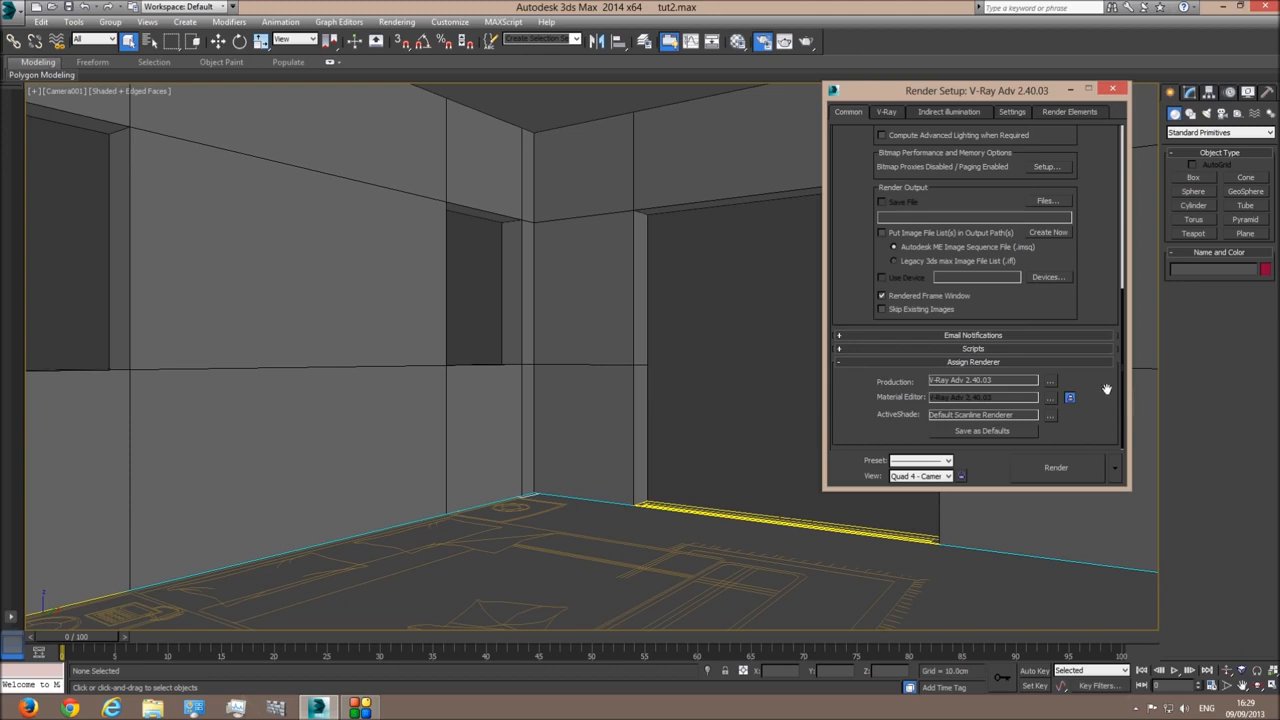
{"action": "scroll", "coordinate": [1104, 385], "scroll_direction": "up", "scroll_amount": 5}
{"action": "scroll", "coordinate": [1097, 335], "scroll_direction": "up", "scroll_amount": 2}
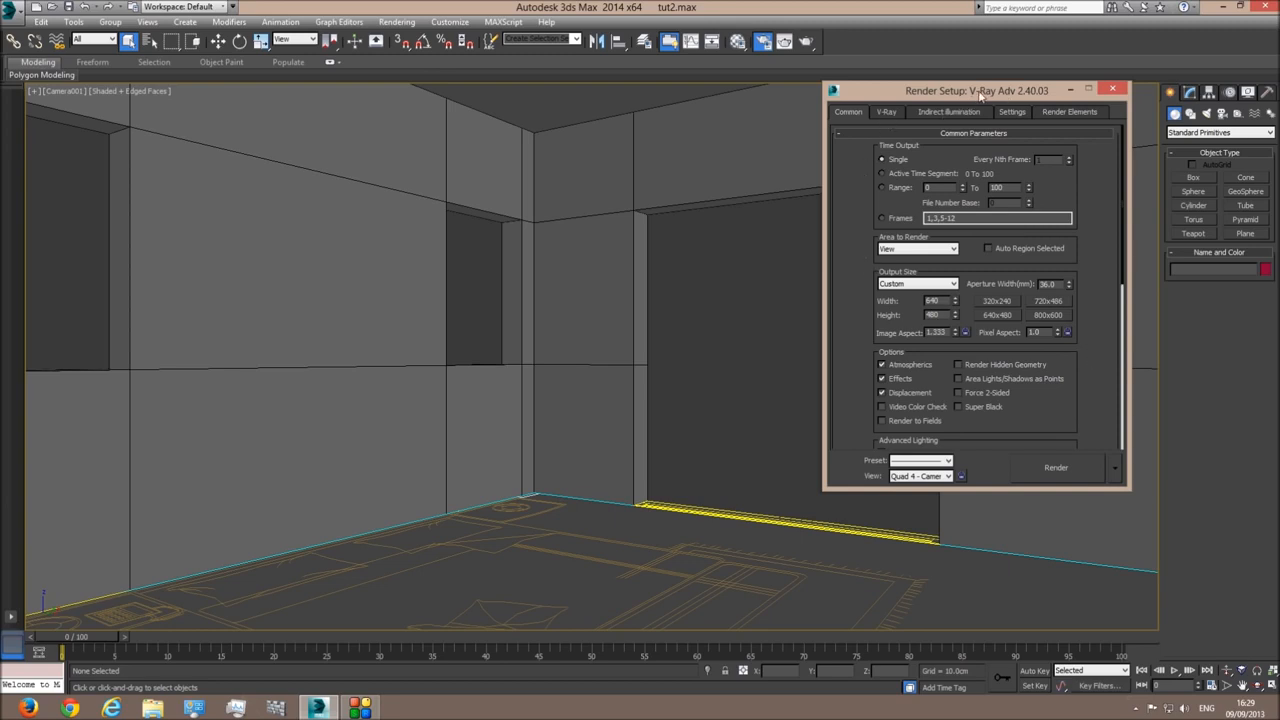
{"action": "left_click", "coordinate": [1113, 90]}
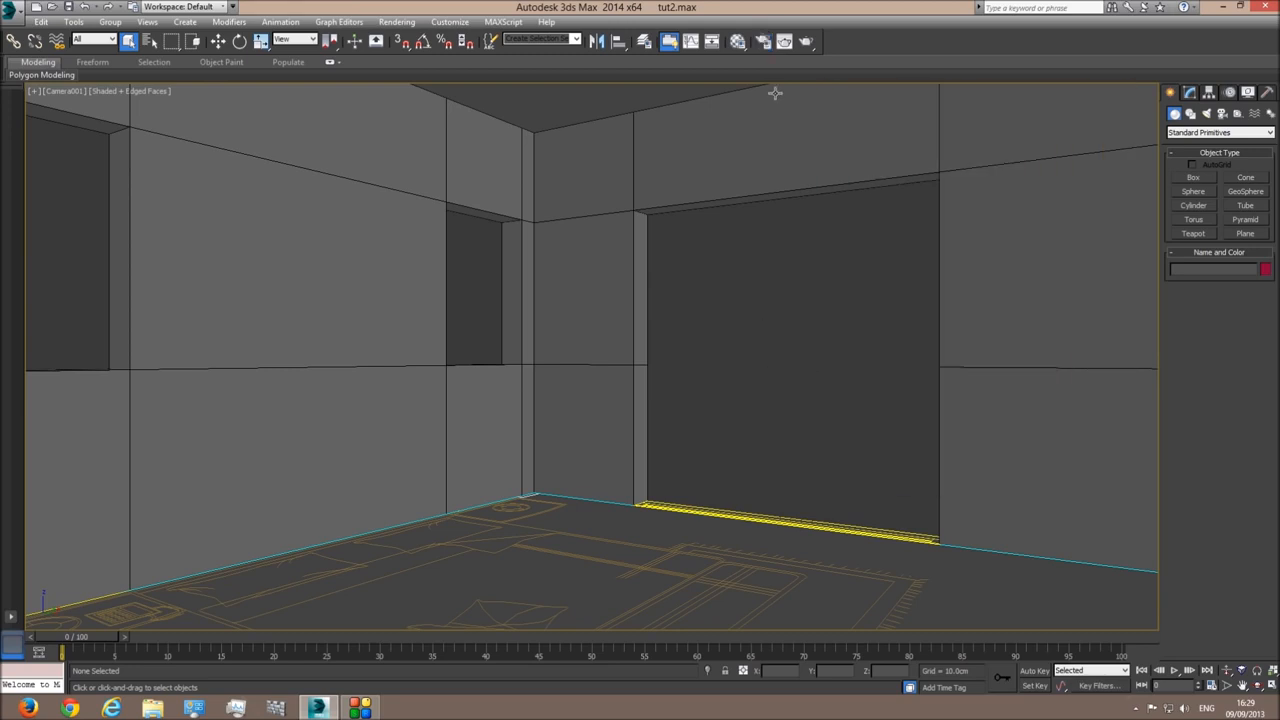
Step: Set the render output size to HDTV (video) with a width of 1000, and show safe frames in the camera view
{"action": "left_click", "coordinate": [762, 41]}
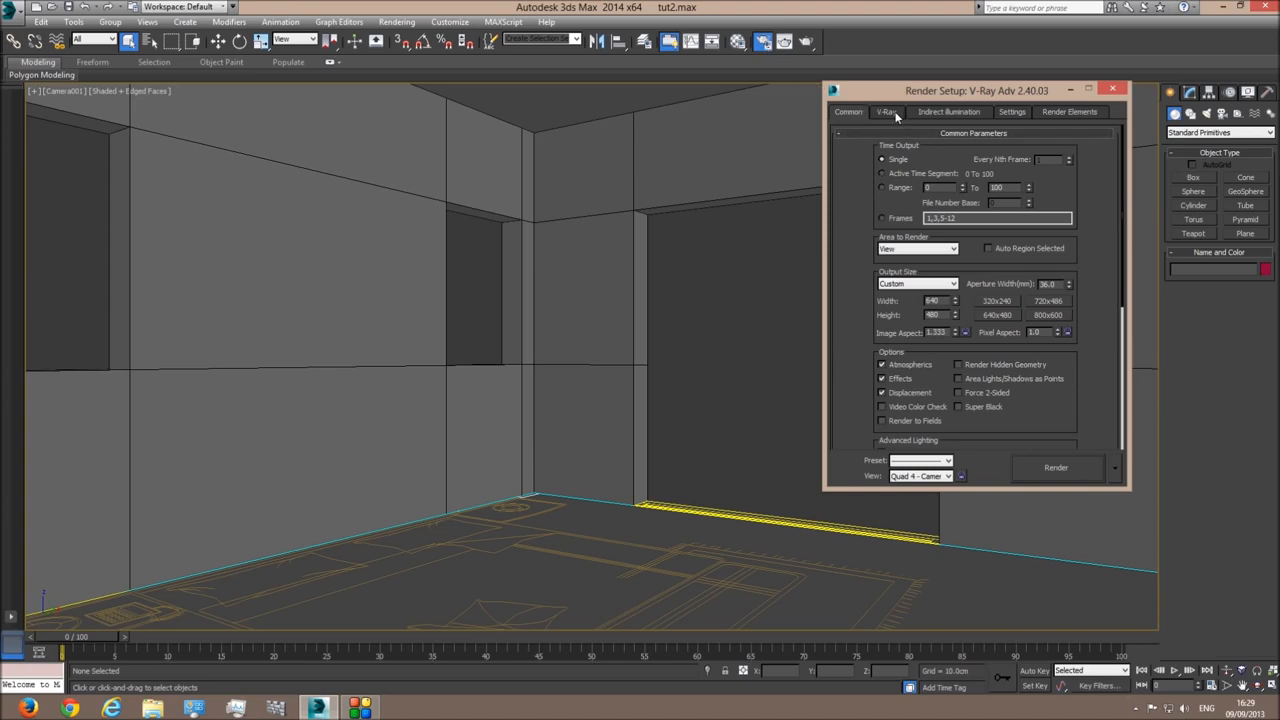
{"action": "left_click", "coordinate": [911, 285]}
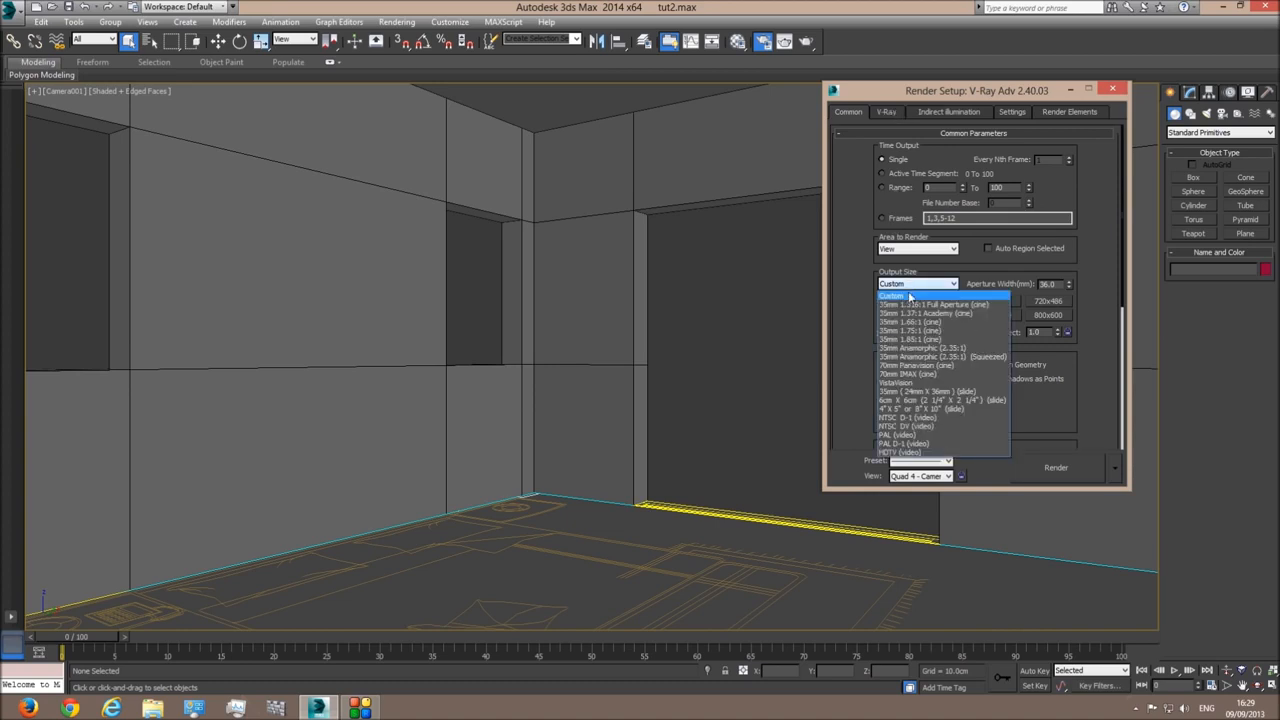
{"action": "left_click", "coordinate": [895, 455]}
{"action": "left_click", "coordinate": [944, 301]}
{"action": "type", "text": "100"}
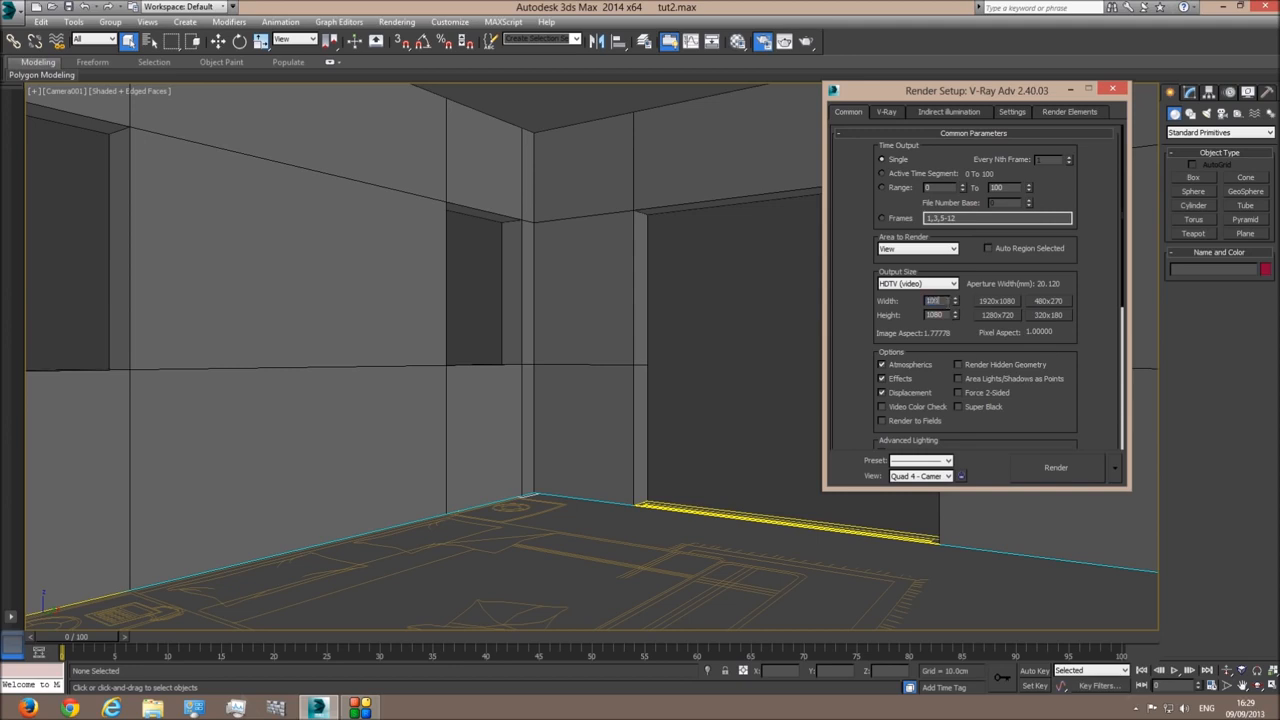
{"action": "type", "text": "0"}
{"action": "key", "text": "Return"}
{"action": "left_click", "coordinate": [54, 92]}
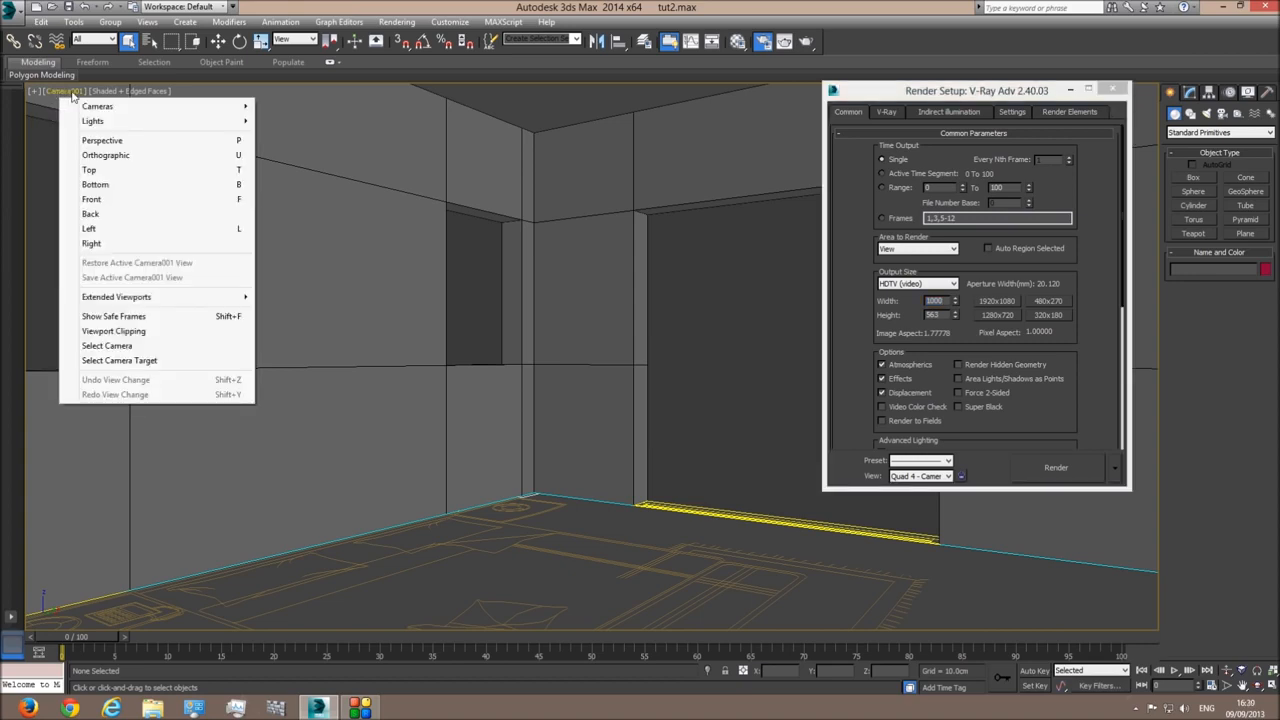
{"action": "left_click", "coordinate": [107, 318]}
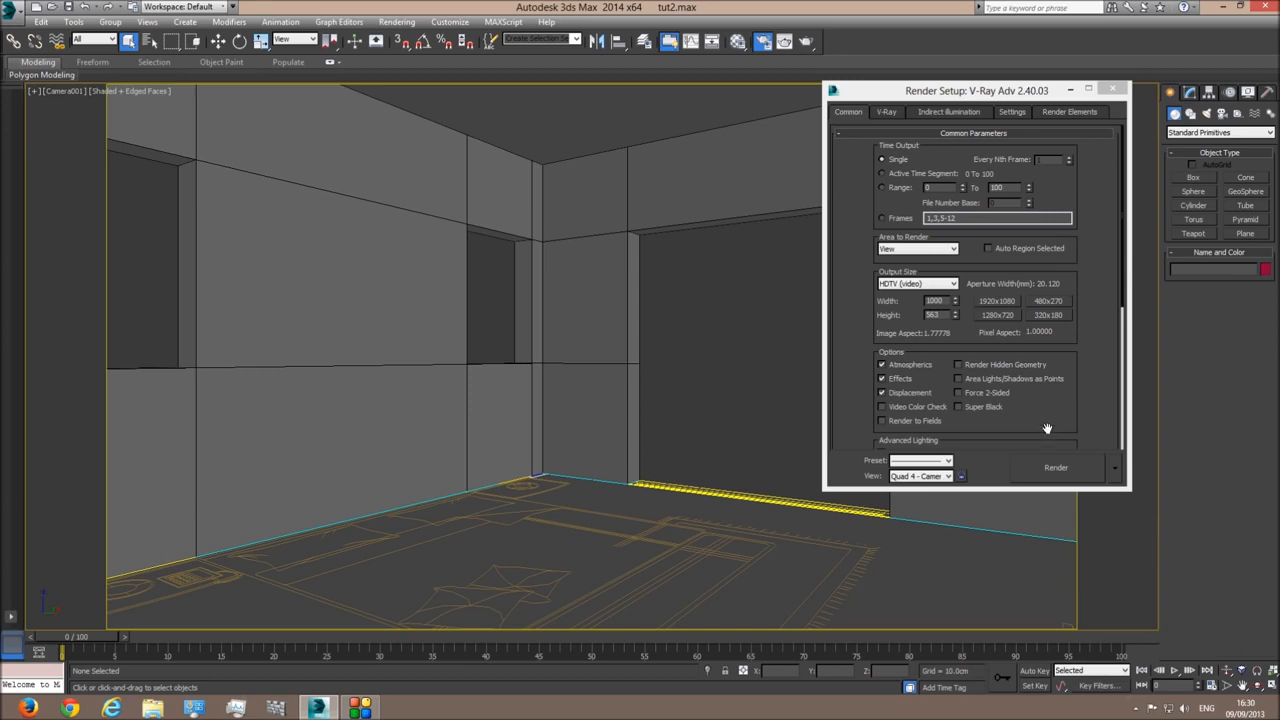
Step: Set the V-Ray antialiasing filter to Catmull-Rom
{"action": "left_click", "coordinate": [894, 112]}
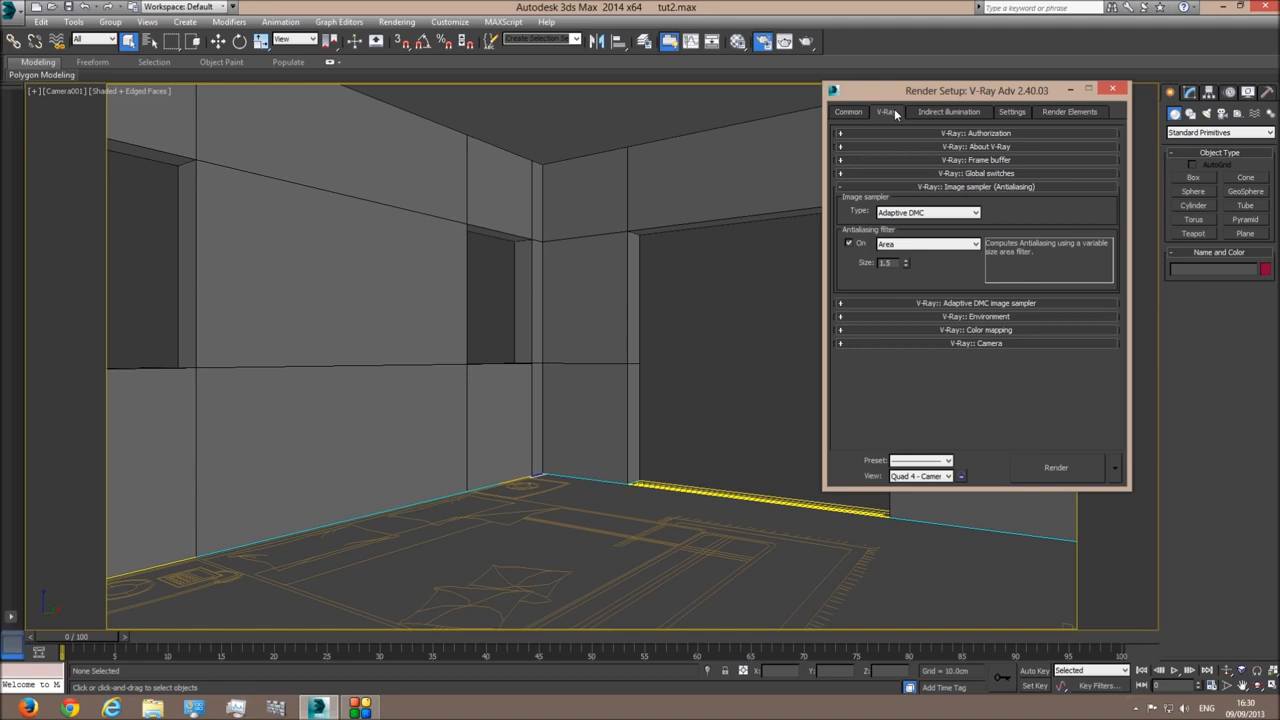
{"action": "left_click", "coordinate": [897, 247]}
{"action": "left_click", "coordinate": [909, 278]}
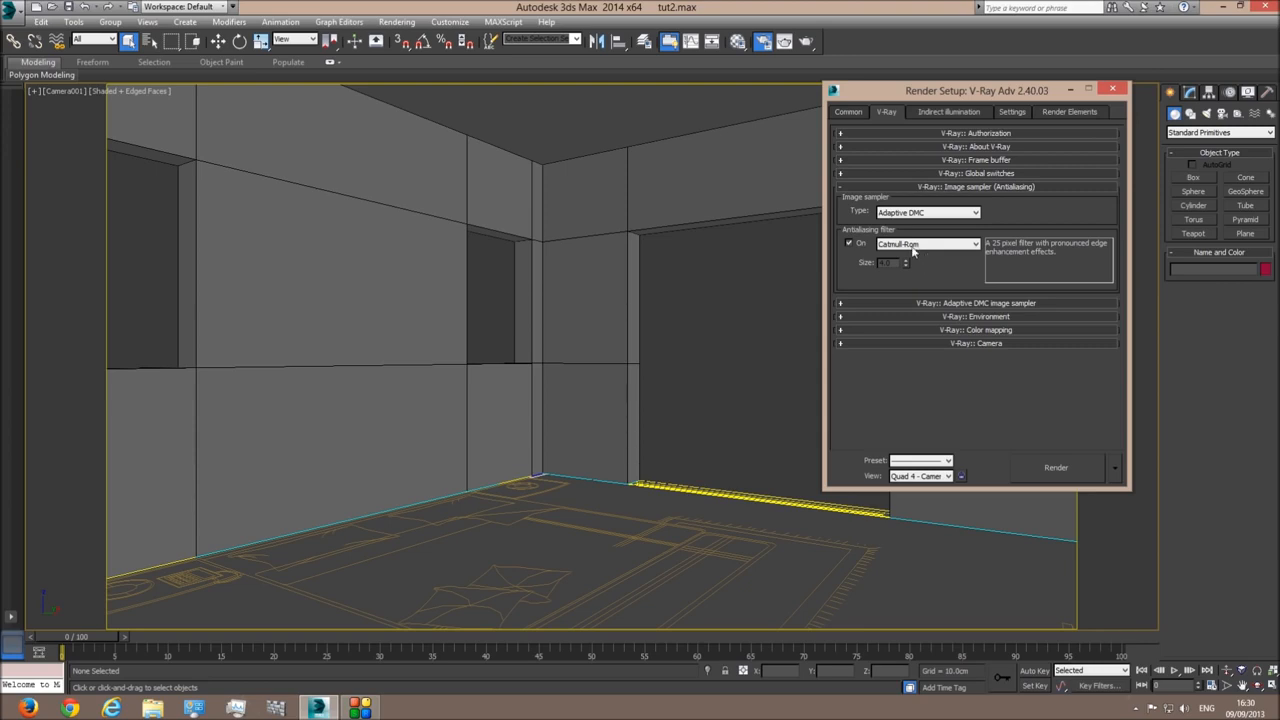
Step: Change the V-Ray color mapping type and gamma, with a dark multiplier of 0.7 and a bright multiplier of 1.1
{"action": "left_click", "coordinate": [968, 329]}
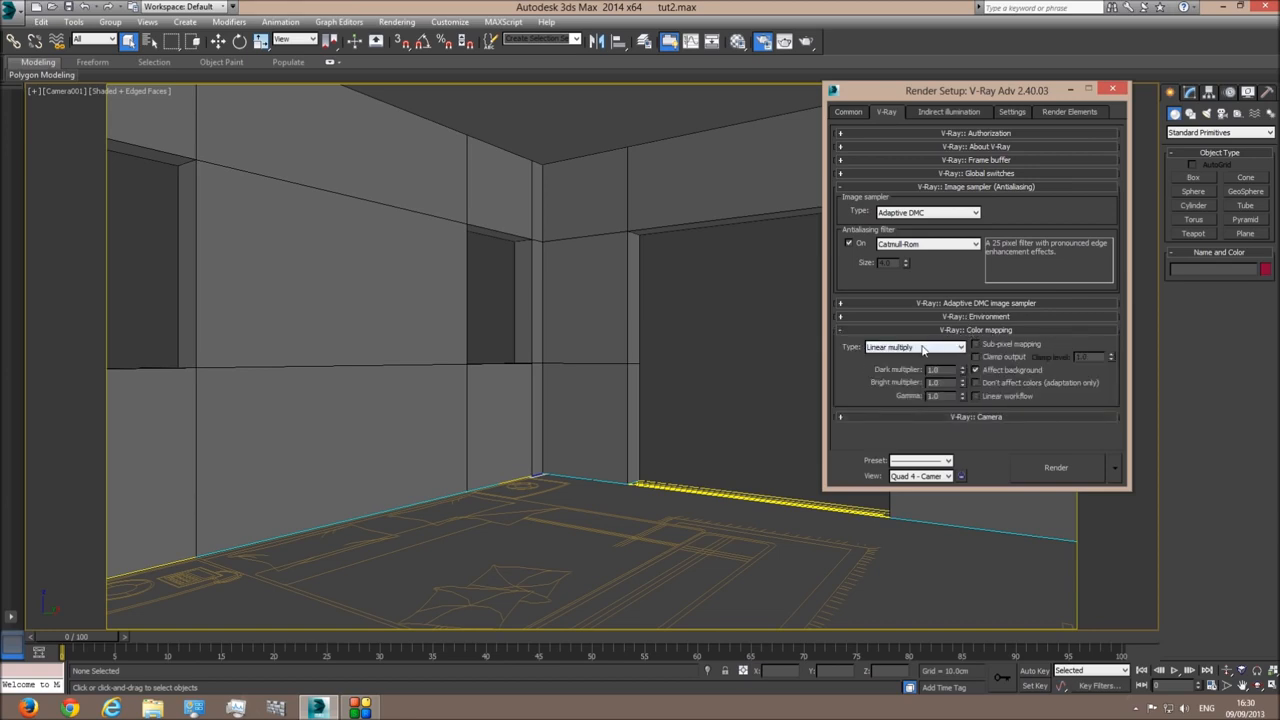
{"action": "left_click", "coordinate": [922, 347]}
{"action": "left_click", "coordinate": [910, 368]}
{"action": "double_click", "coordinate": [938, 395]}
{"action": "type", "text": "0."}
{"action": "key", "text": "Return"}
{"action": "double_click", "coordinate": [938, 370]}
{"action": "type", "text": "0.7"}
{"action": "double_click", "coordinate": [938, 382]}
{"action": "type", "text": "1.1"}
{"action": "key", "text": "Return"}
Step: Turn off Affect background and enable Clamp output and Sub-pixel mapping in the color mapping settings
{"action": "left_click", "coordinate": [975, 369]}
{"action": "left_click", "coordinate": [976, 357]}
{"action": "left_click", "coordinate": [975, 345]}
Step: Enable V-Ray indirect illumination and set the secondary bounces GI engine to Light cache
{"action": "left_click", "coordinate": [941, 113]}
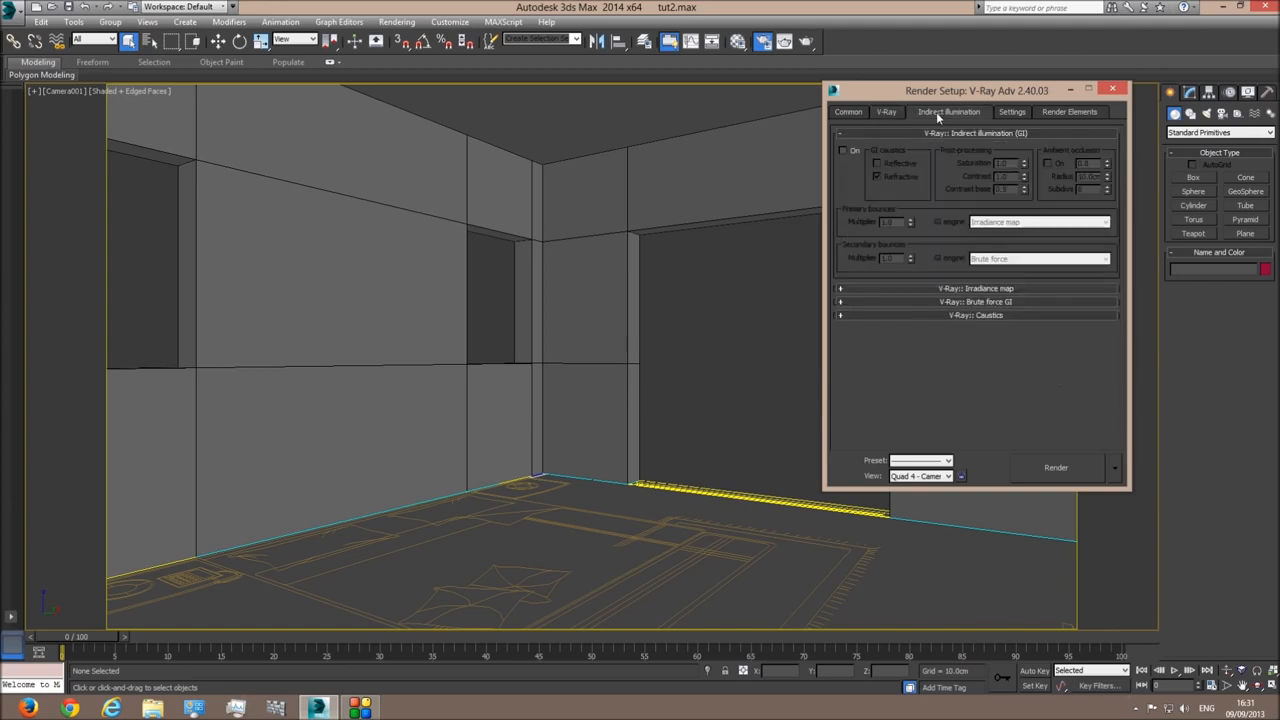
{"action": "left_click", "coordinate": [843, 150]}
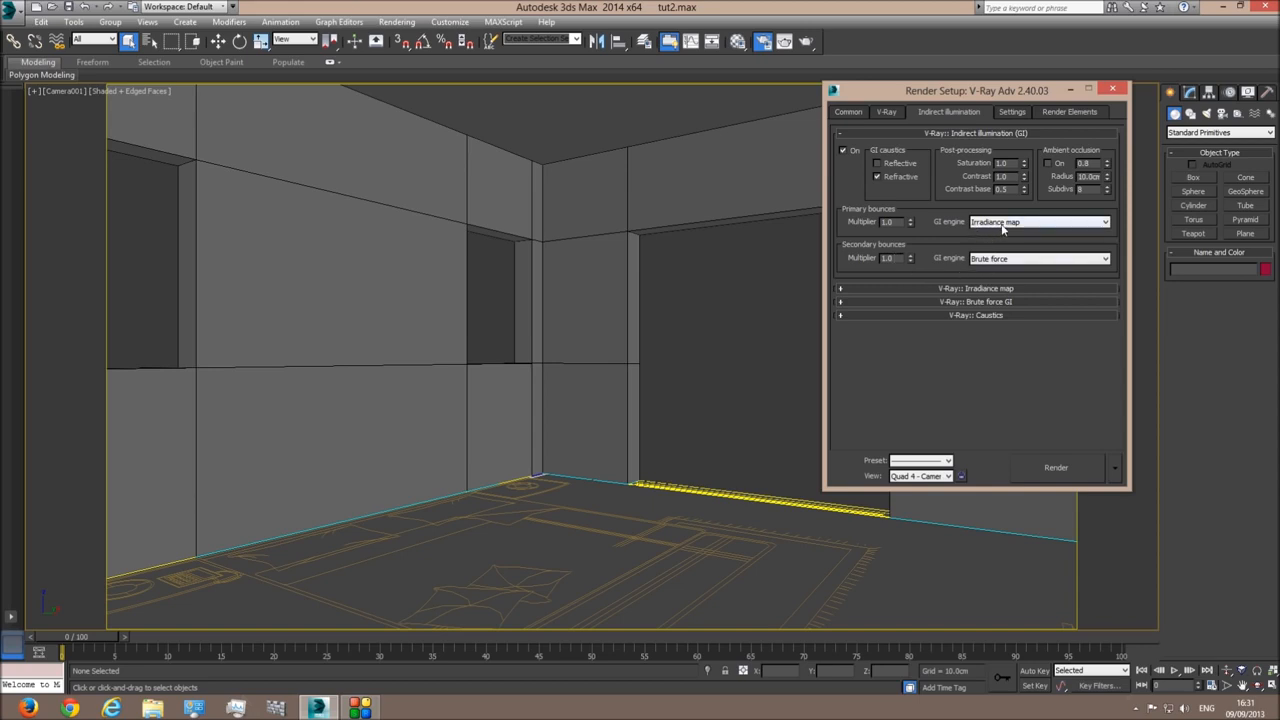
{"action": "left_click", "coordinate": [993, 260]}
{"action": "left_click", "coordinate": [993, 296]}
Step: Set the irradiance map preset to Very low and turn on Show calc. phase
{"action": "left_click", "coordinate": [978, 288]}
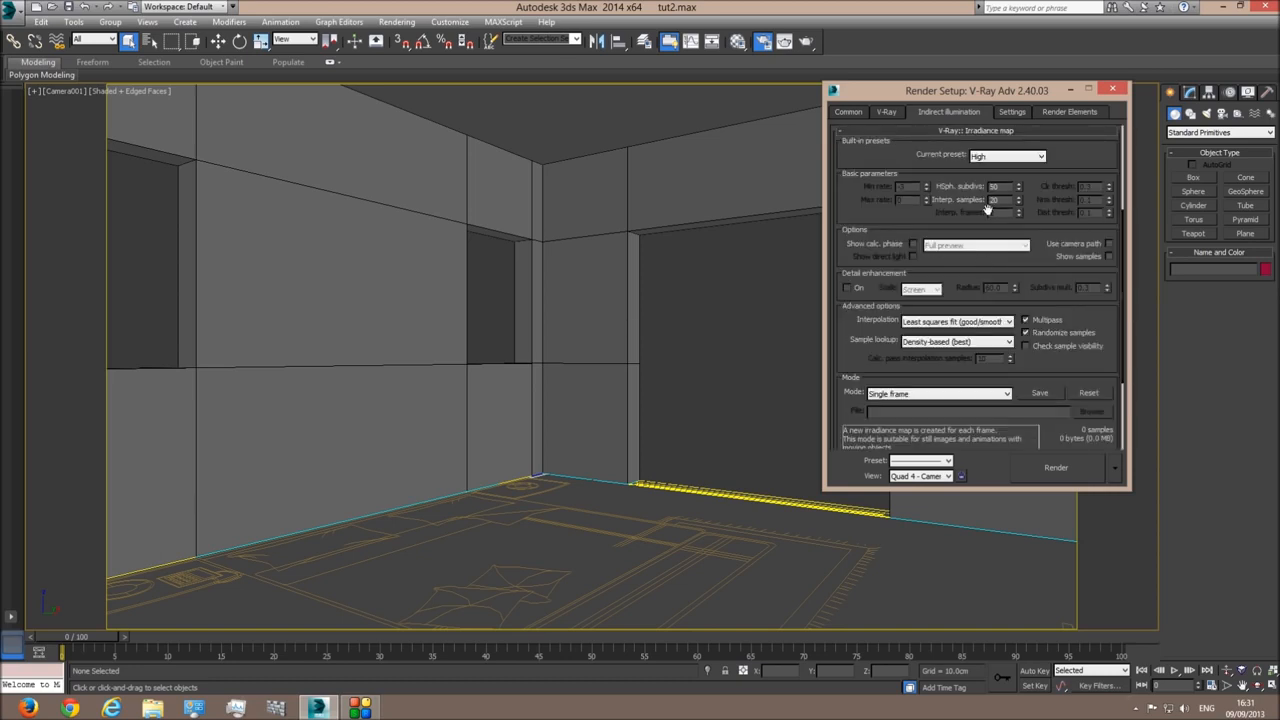
{"action": "left_click", "coordinate": [986, 158]}
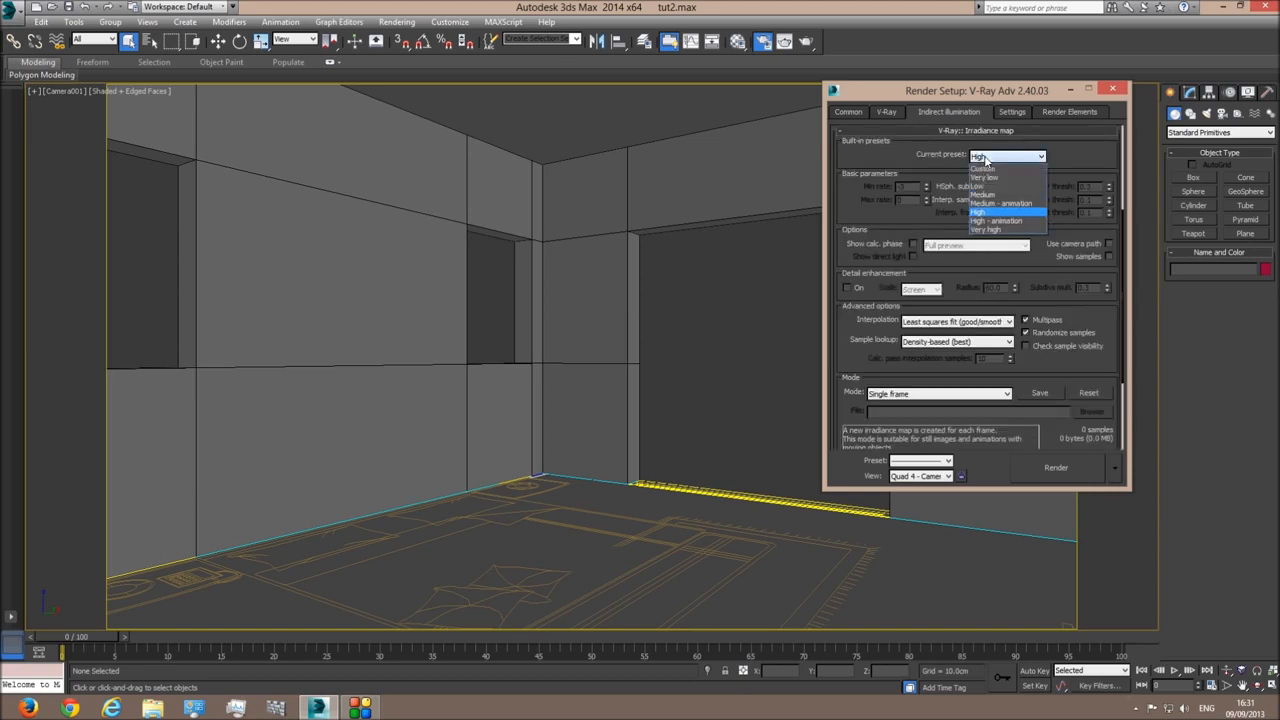
{"action": "left_click", "coordinate": [993, 180]}
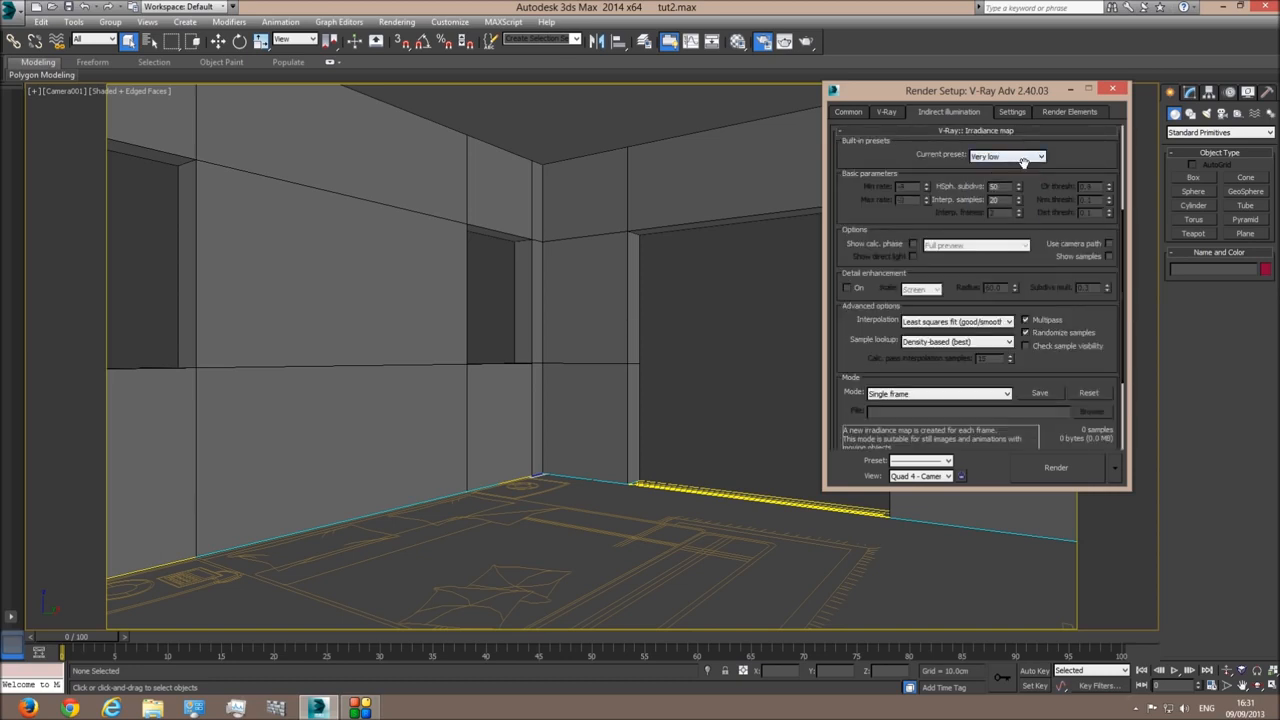
{"action": "left_click", "coordinate": [912, 244]}
Step: Set the light cache subdivs to 800 and enable Use light cache for glossy rays
{"action": "scroll", "coordinate": [982, 268], "scroll_direction": "down", "scroll_amount": 3}
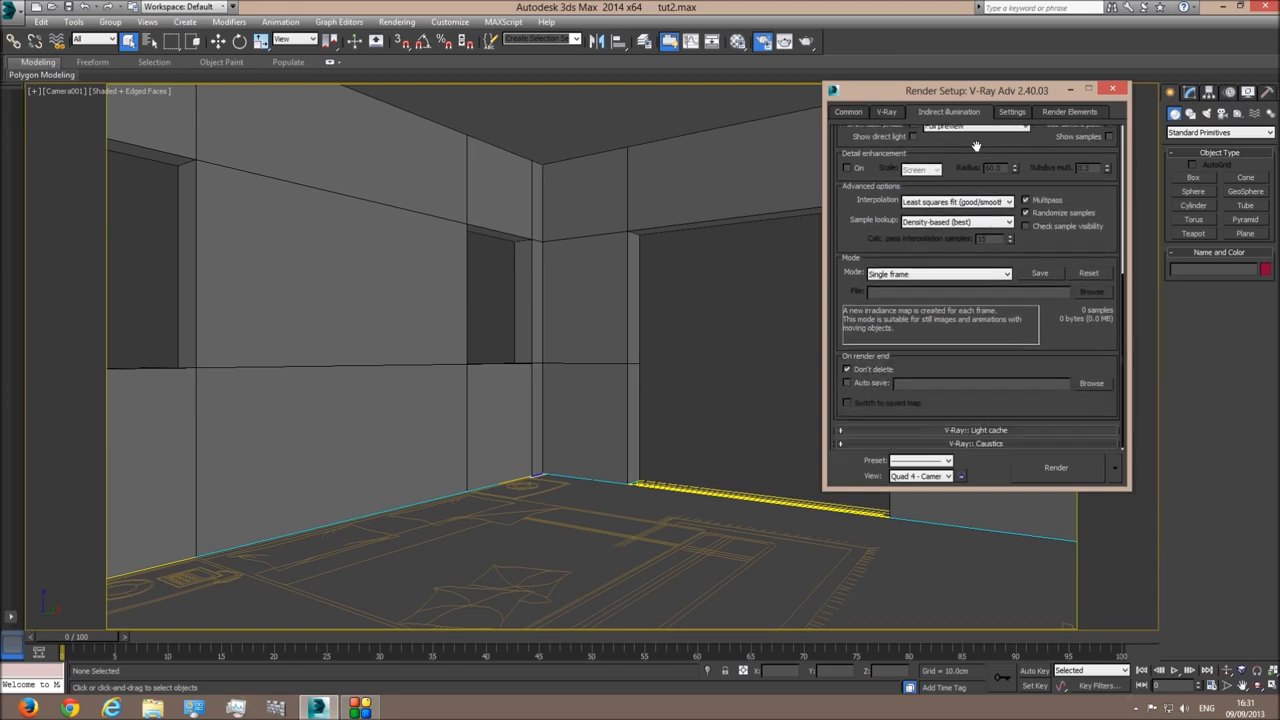
{"action": "left_click", "coordinate": [985, 428]}
{"action": "double_click", "coordinate": [940, 213]}
{"action": "type", "text": "800"}
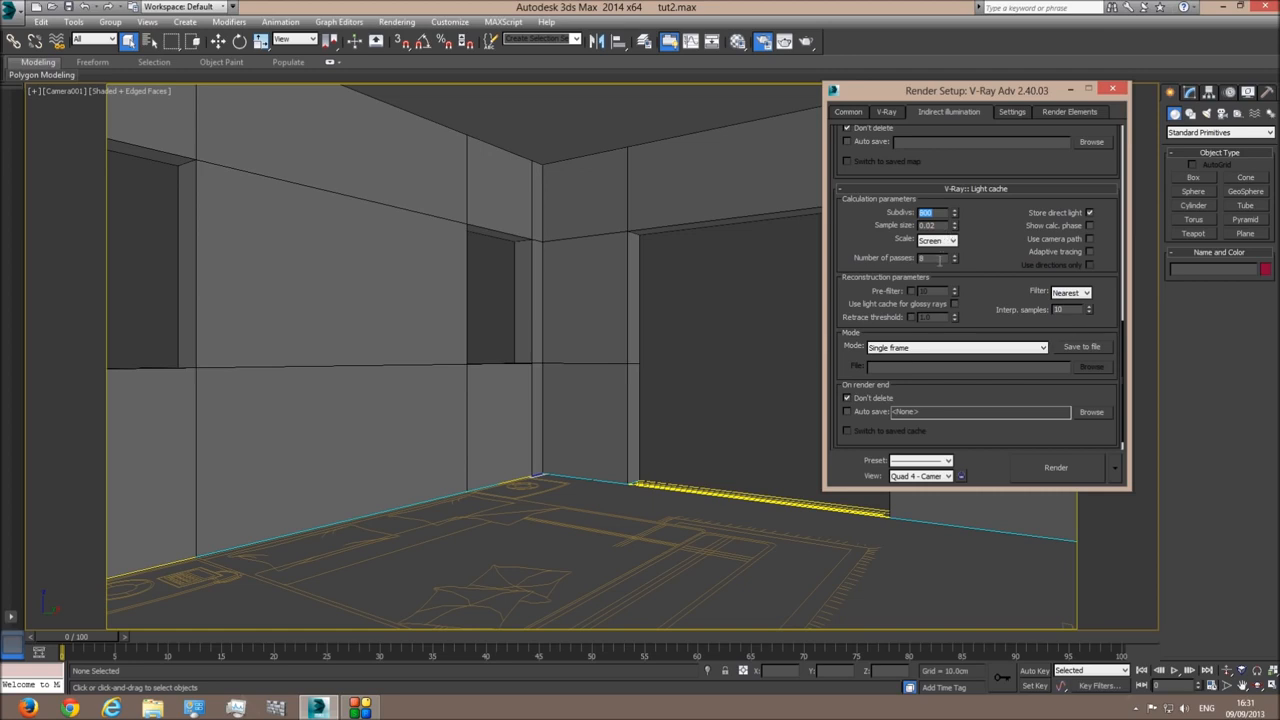
{"action": "left_click", "coordinate": [954, 304]}
{"action": "scroll", "coordinate": [1090, 228], "scroll_direction": "up", "scroll_amount": 5}
{"action": "scroll", "coordinate": [1085, 240], "scroll_direction": "up", "scroll_amount": 4}
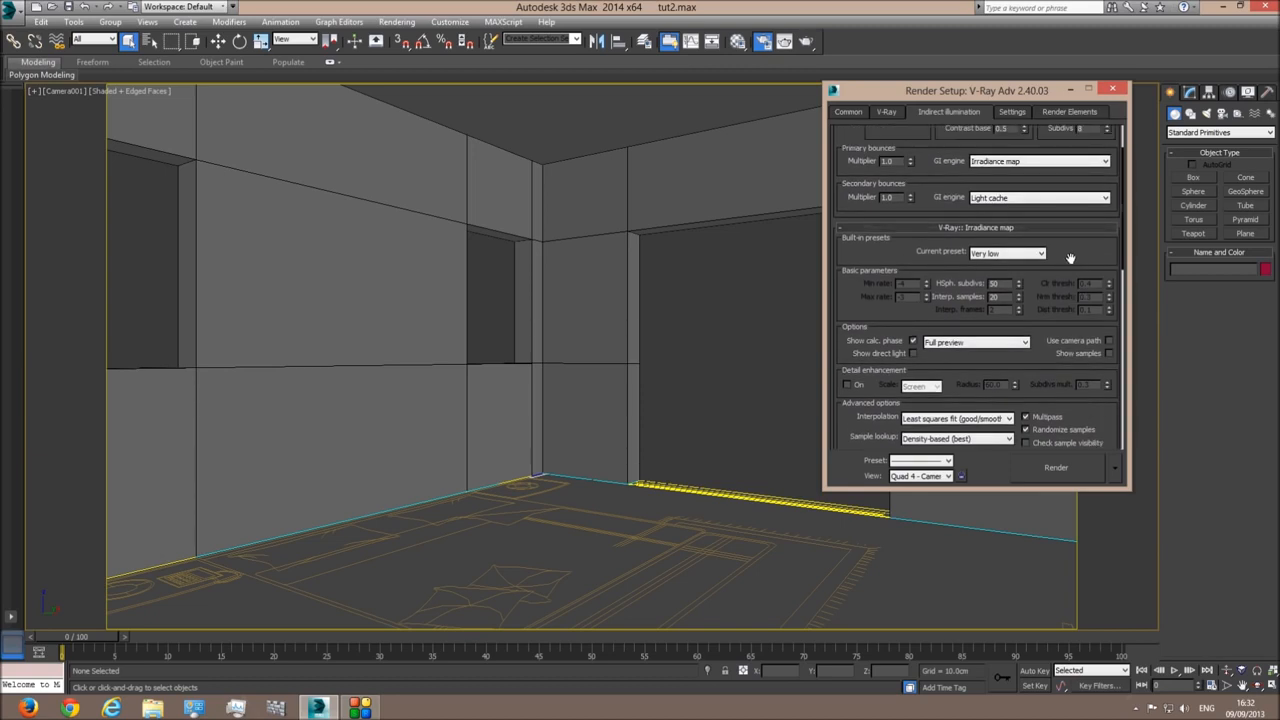
Step: Close the render setup, run a test render of the camera view, and dismiss the rendered image and V-Ray messages
{"action": "left_click", "coordinate": [847, 112]}
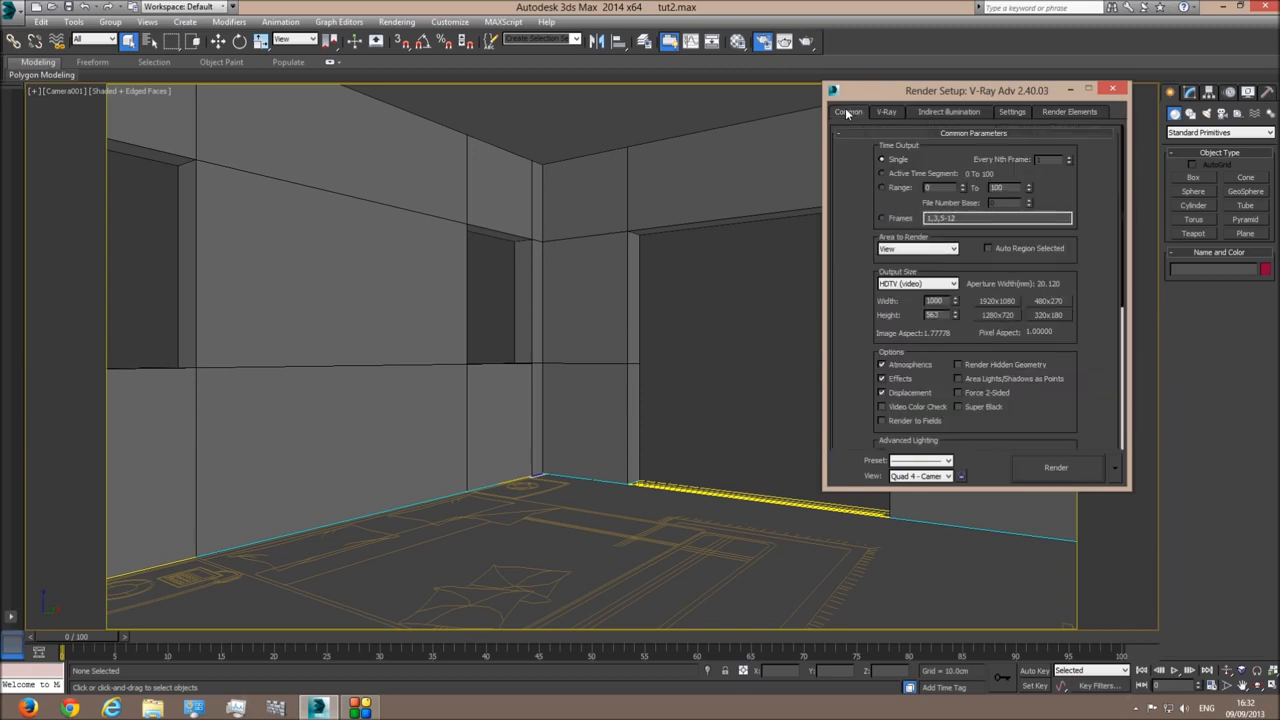
{"action": "left_click", "coordinate": [1112, 89]}
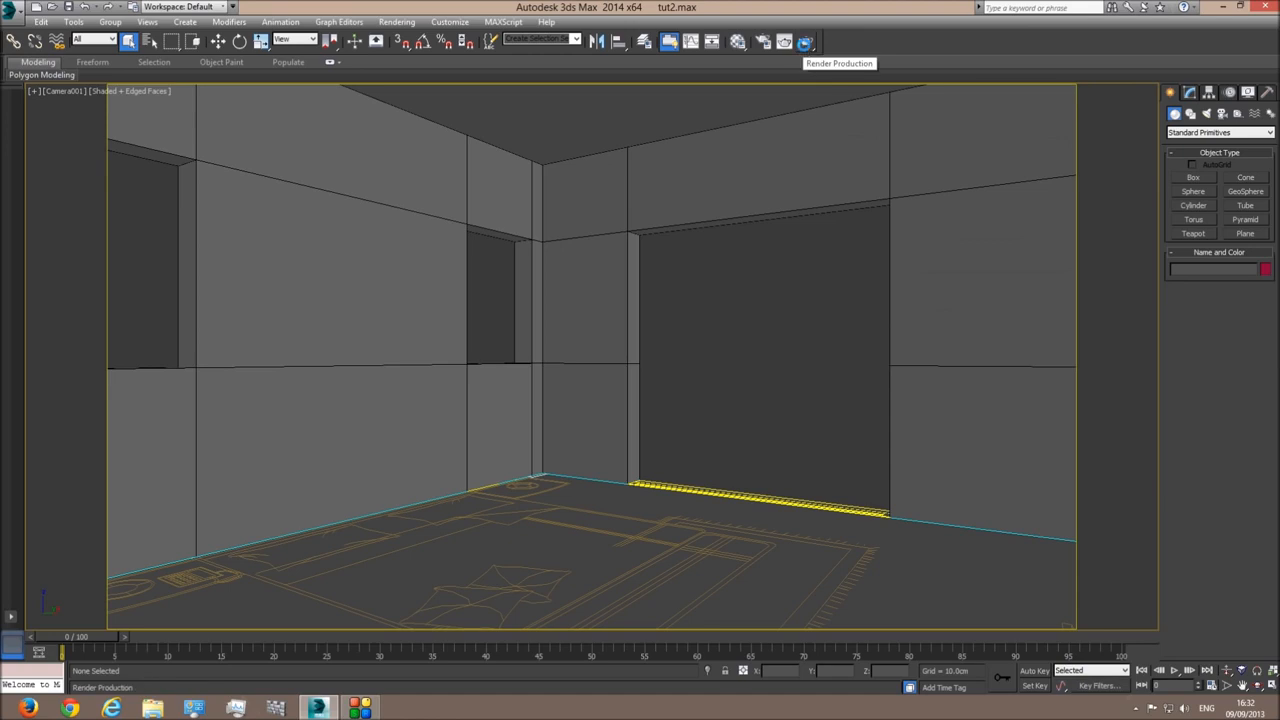
{"action": "left_click", "coordinate": [805, 43]}
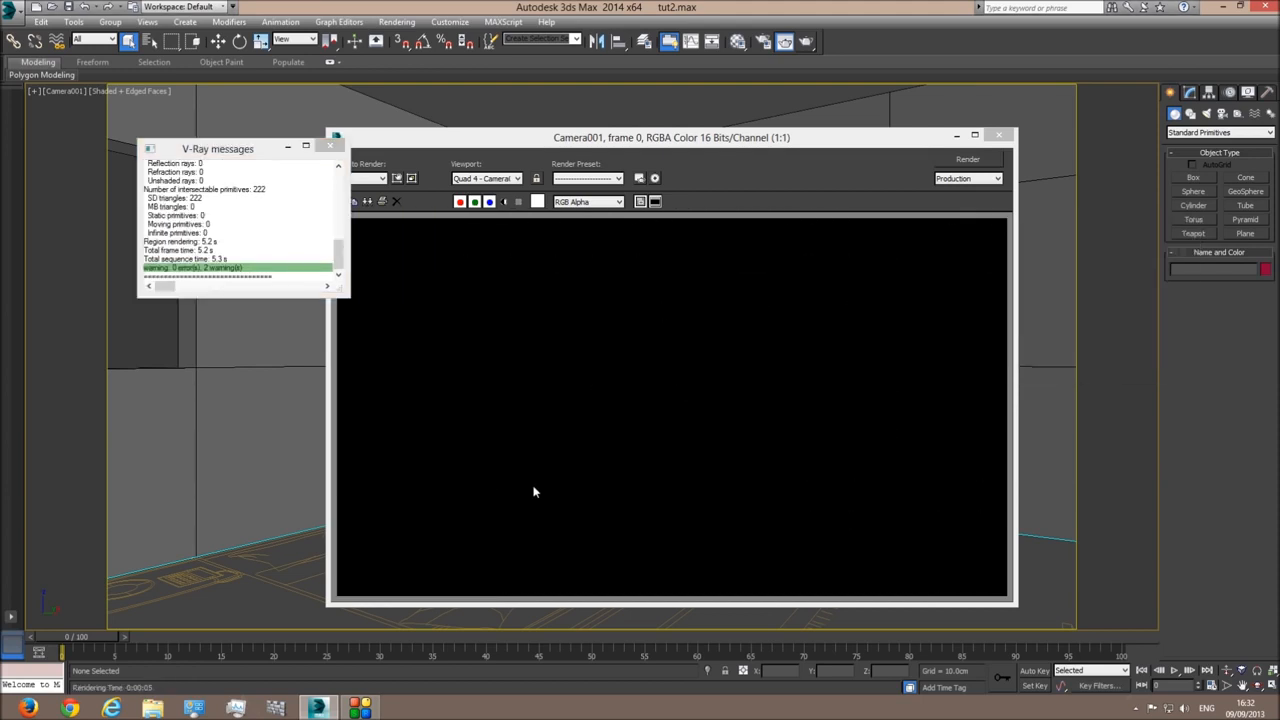
{"action": "left_click", "coordinate": [998, 134]}
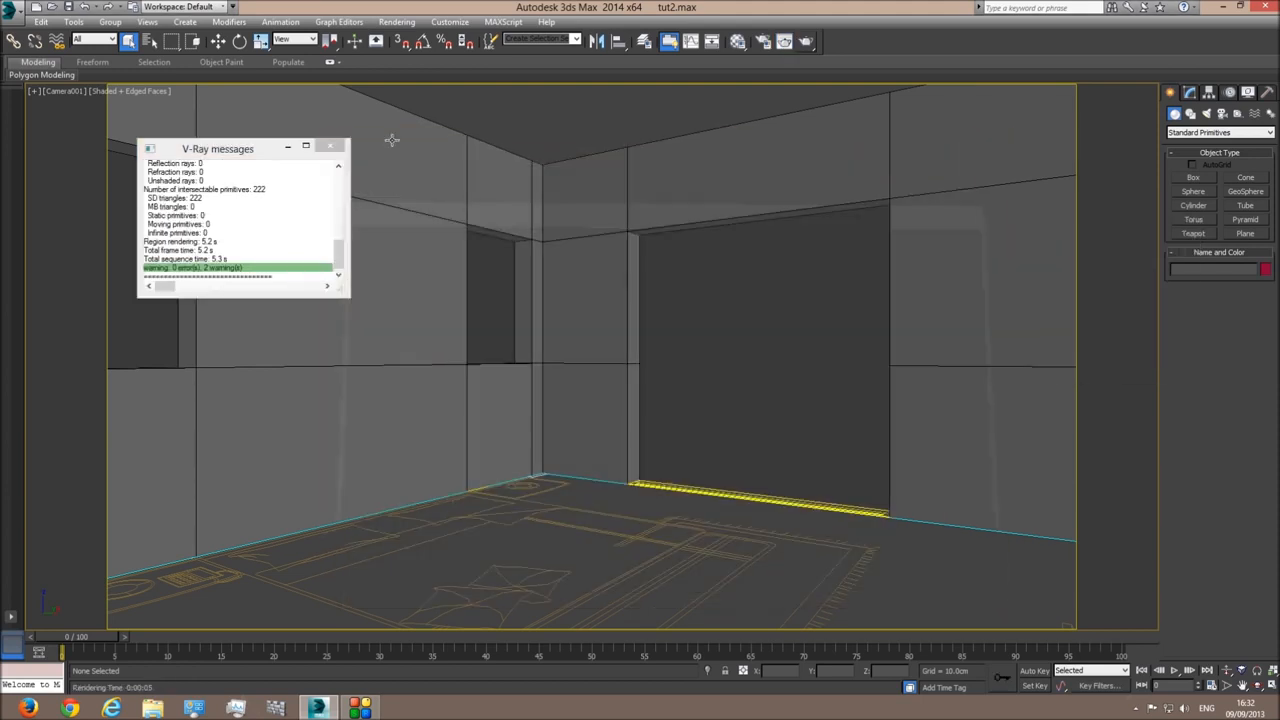
{"action": "left_click", "coordinate": [330, 148]}
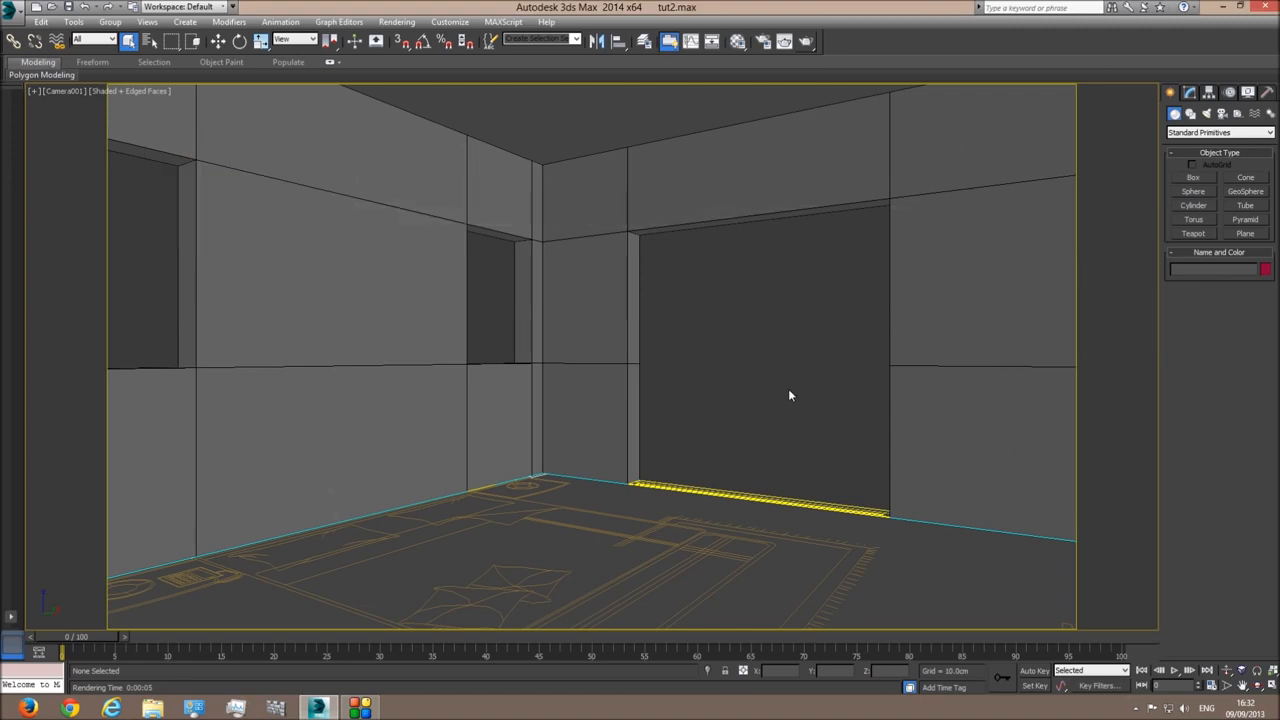
Step: Create a V-Ray Sun in the top view, placed northwest of the house and aimed at it, declining the automatic VRaySky environment map
{"action": "key", "text": "p"}
{"action": "key", "text": "ctrl+r"}
{"action": "left_click_drag", "start_coordinate": [789, 397], "coordinate": [695, 408]}
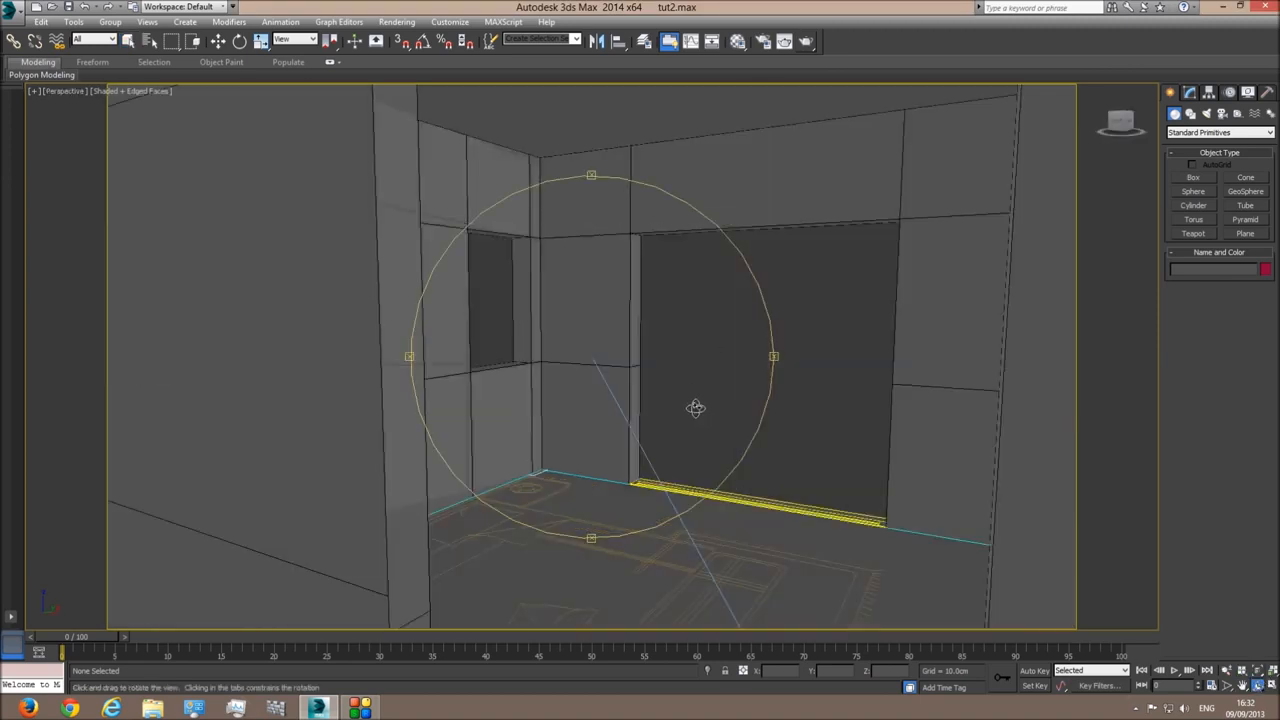
{"action": "scroll", "coordinate": [695, 408], "scroll_direction": "down", "scroll_amount": 10}
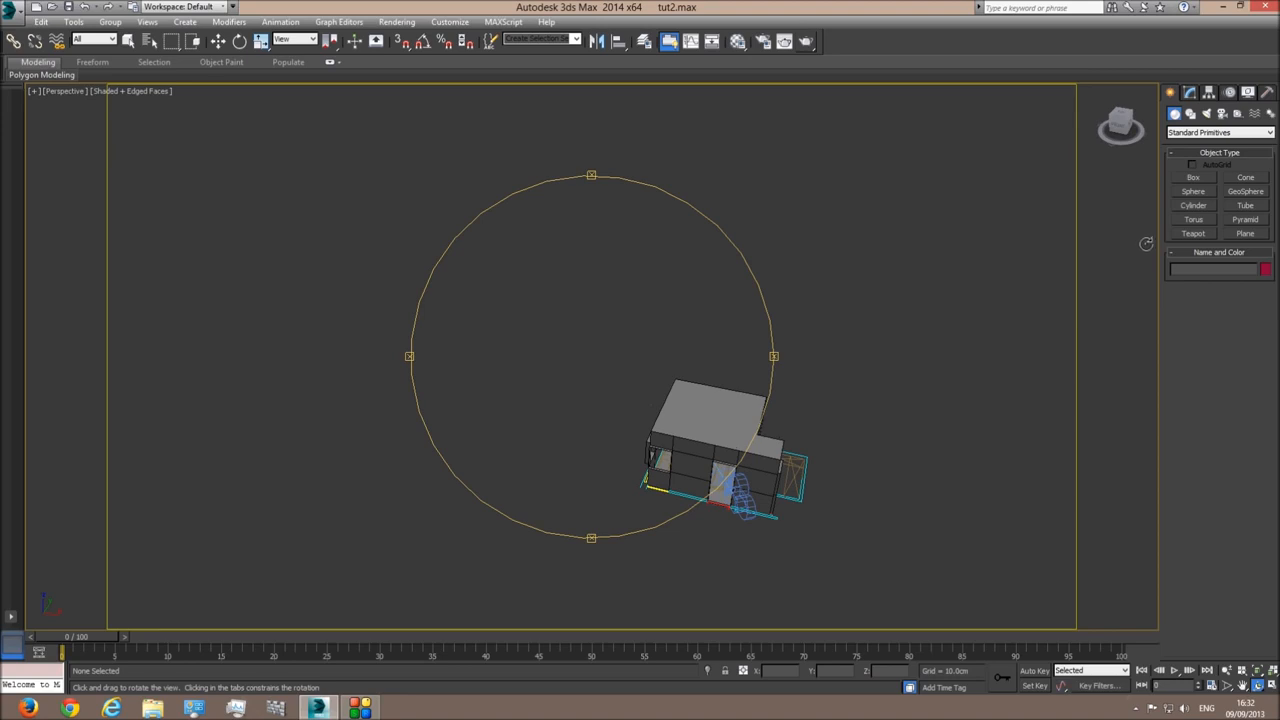
{"action": "left_click", "coordinate": [1208, 114]}
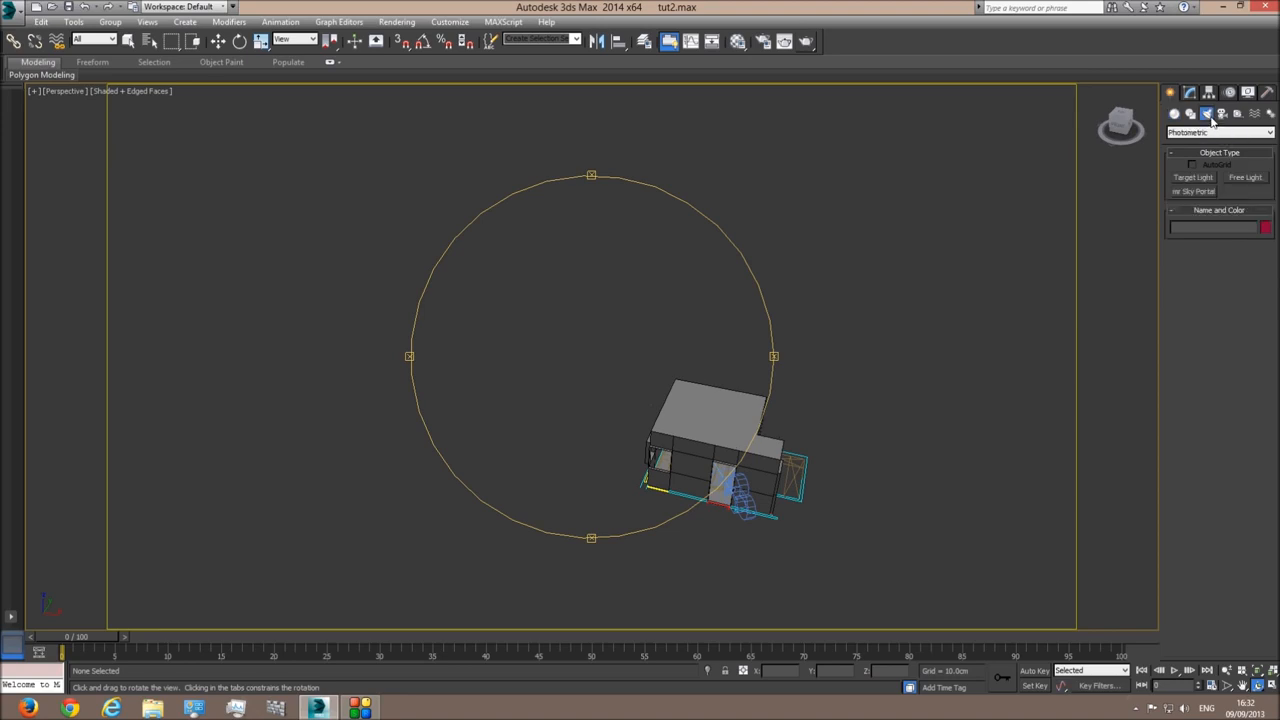
{"action": "left_click", "coordinate": [1208, 134]}
{"action": "left_click", "coordinate": [1192, 163]}
{"action": "left_click", "coordinate": [1245, 193]}
{"action": "key", "text": "t"}
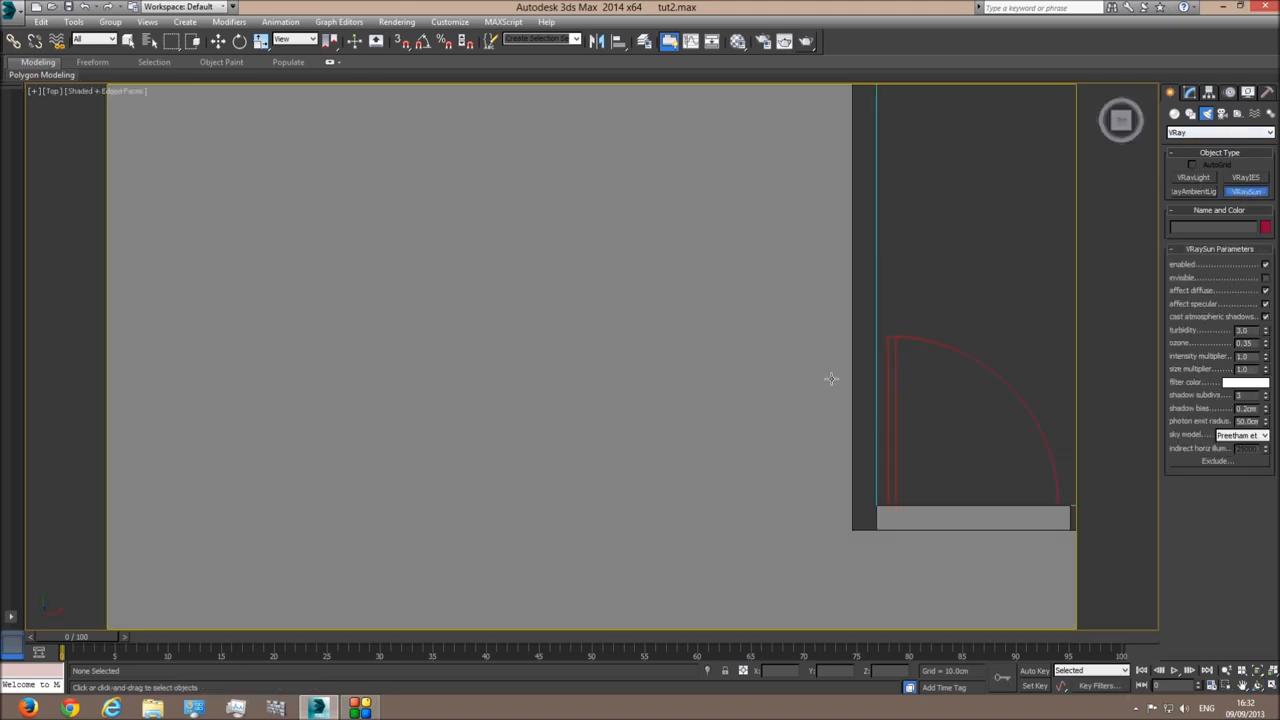
{"action": "key", "text": "F3"}
{"action": "middle_click_drag", "start_coordinate": [639, 377], "coordinate": [643, 379]}
{"action": "scroll", "coordinate": [643, 379], "scroll_direction": "down", "scroll_amount": 10}
{"action": "scroll", "coordinate": [500, 305], "scroll_direction": "up", "scroll_amount": 1}
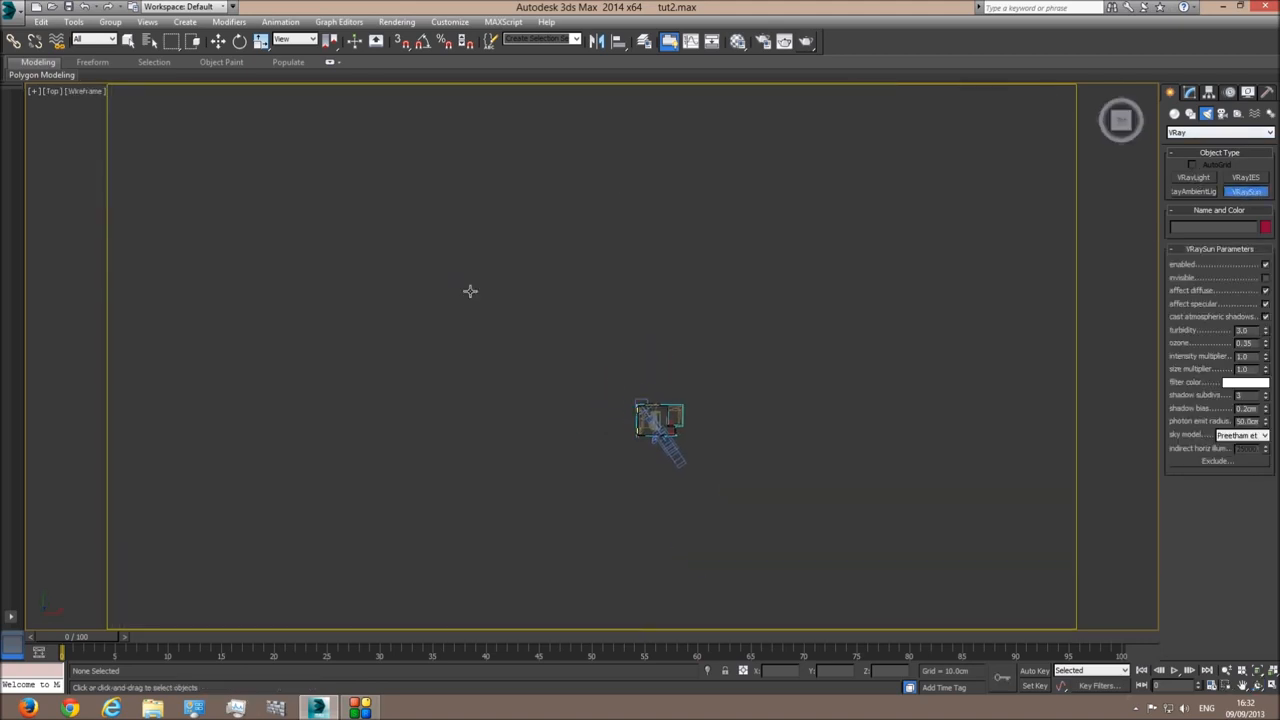
{"action": "left_click_drag", "start_coordinate": [452, 236], "coordinate": [655, 420]}
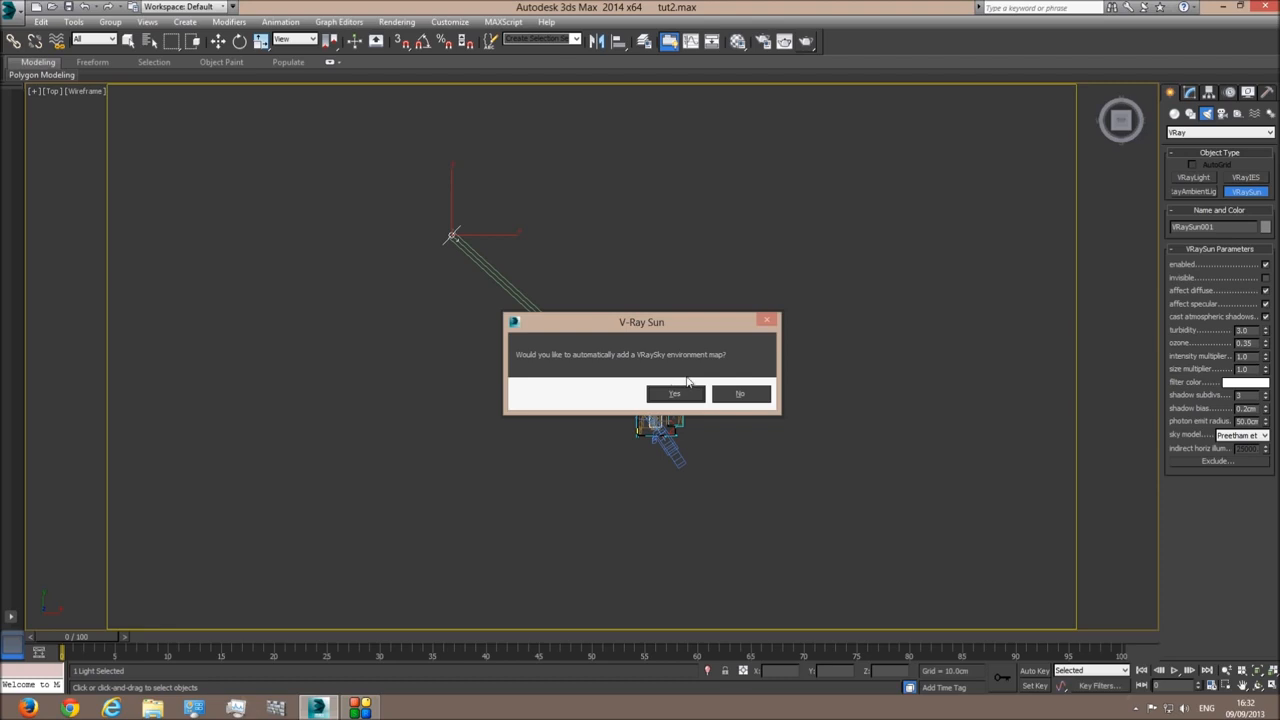
{"action": "left_click", "coordinate": [738, 396]}
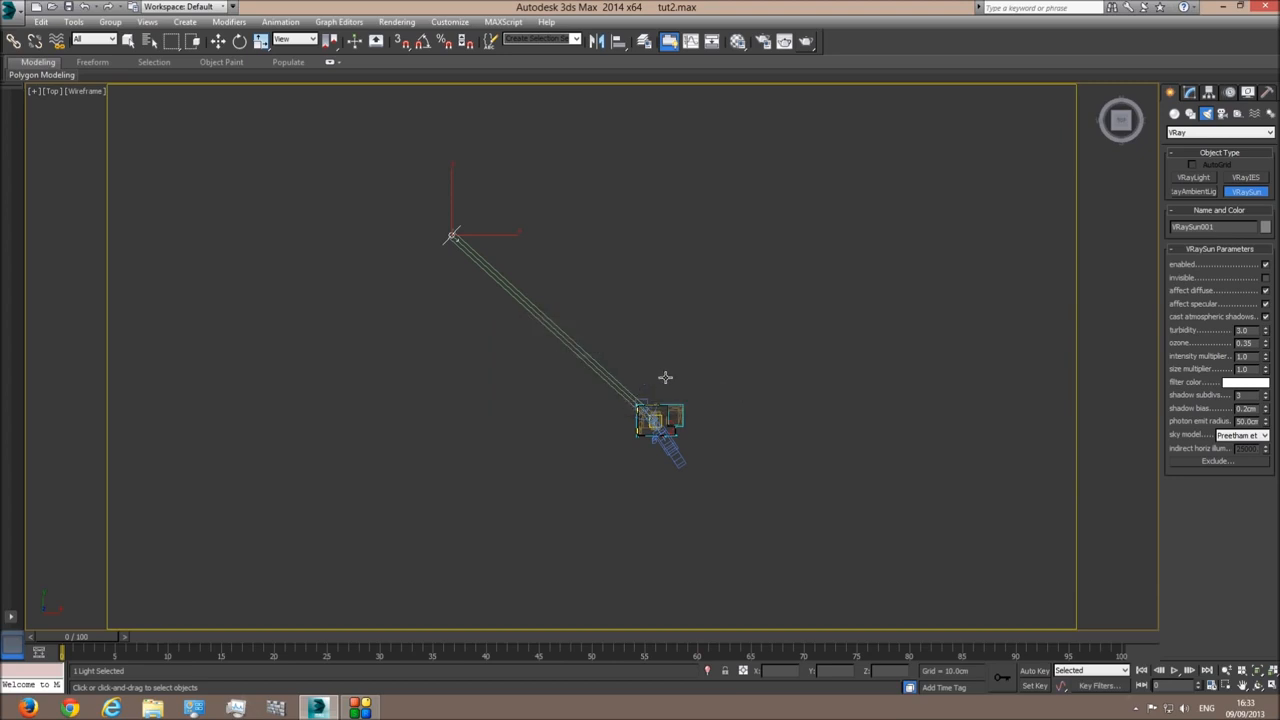
Step: Raise the sun to a height of about 4334 cm in the front view and shift it slightly toward the house in plan
{"action": "key", "text": "f"}
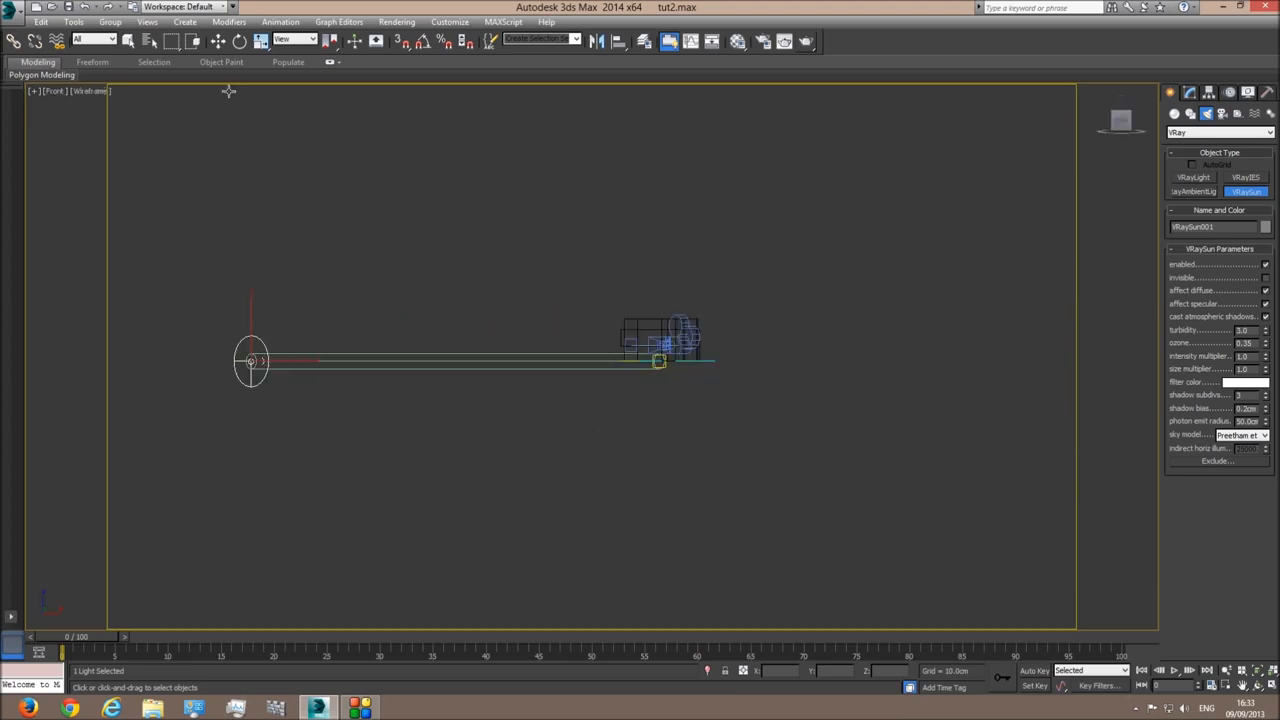
{"action": "left_click", "coordinate": [218, 40]}
{"action": "scroll", "coordinate": [305, 325], "scroll_direction": "down", "scroll_amount": 5}
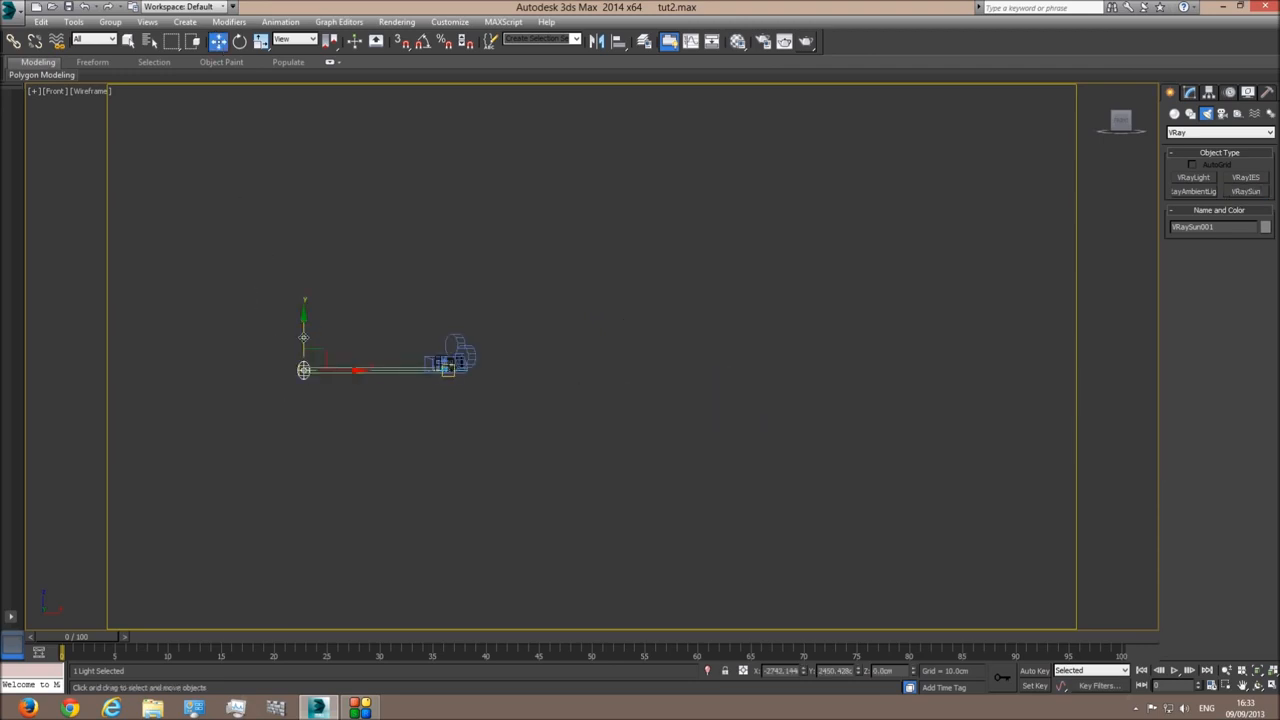
{"action": "left_click_drag", "start_coordinate": [305, 325], "coordinate": [316, 103]}
{"action": "key", "text": "t"}
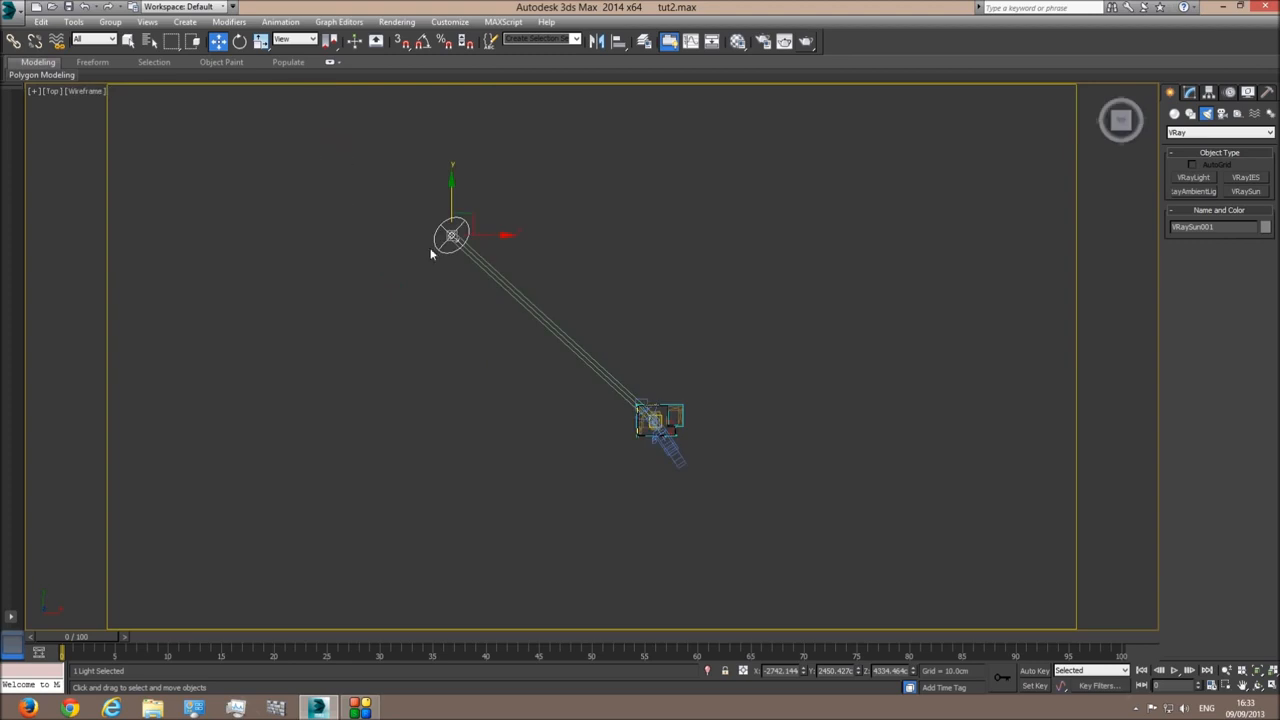
{"action": "left_click_drag", "start_coordinate": [467, 211], "coordinate": [494, 222]}
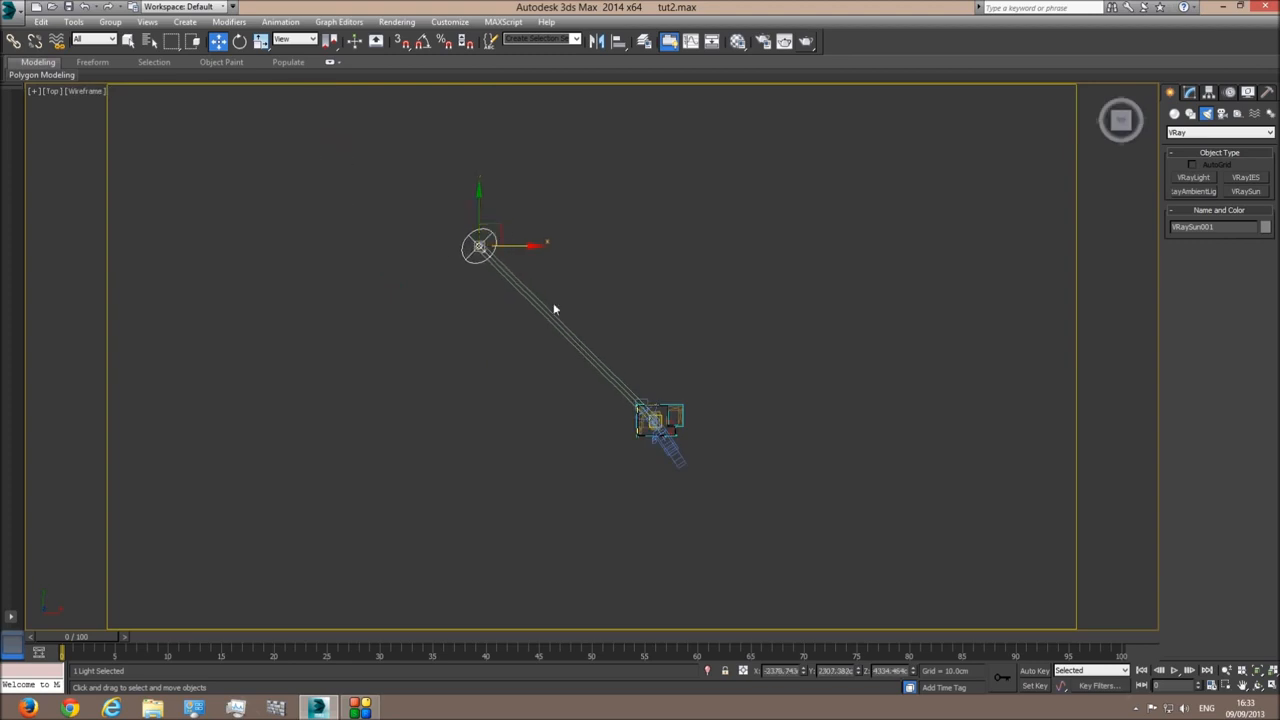
Step: Test-render the shaded camera view to check the sun's placement, and close the rendered image and V-Ray messages
{"action": "key", "text": "c"}
{"action": "key", "text": "F3"}
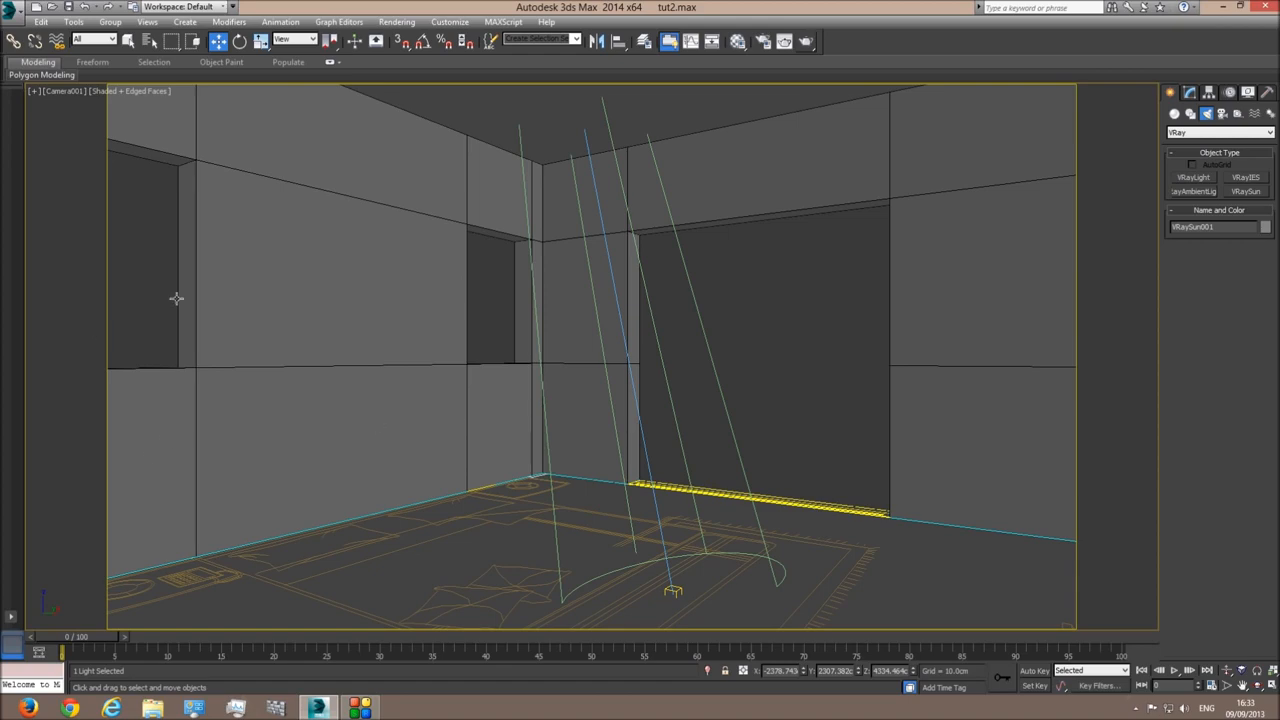
{"action": "left_click", "coordinate": [129, 44]}
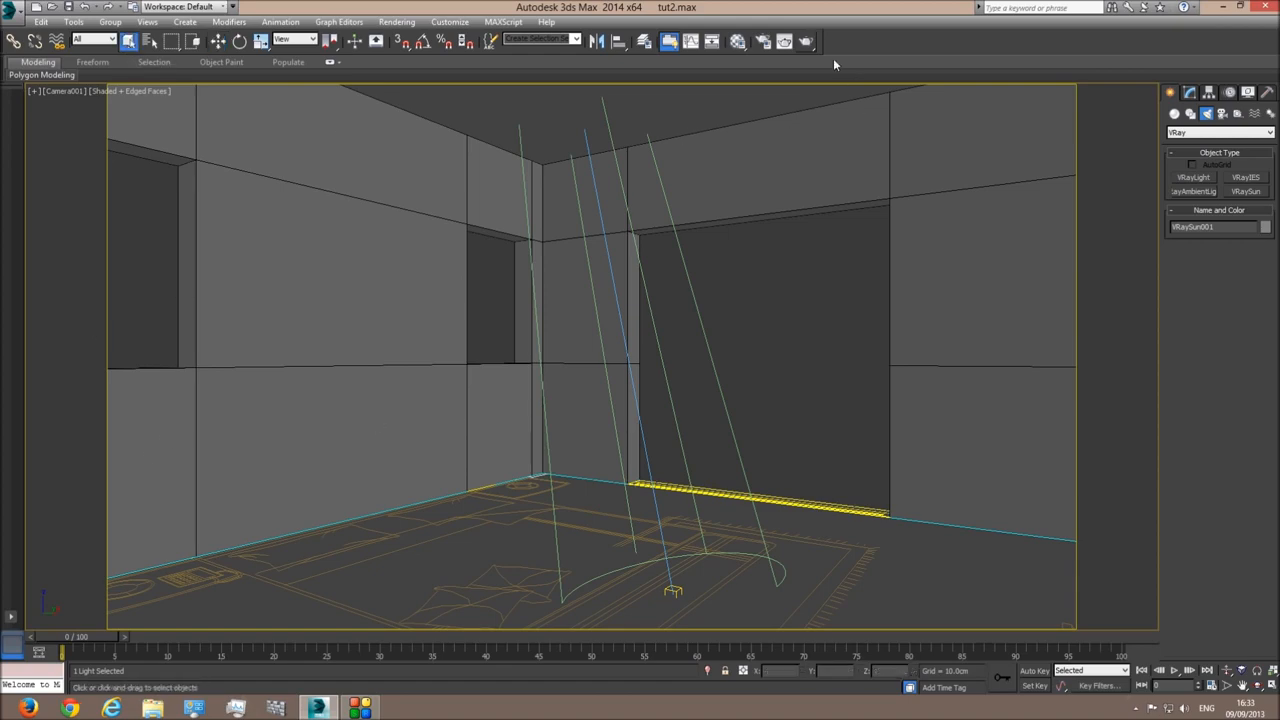
{"action": "left_click", "coordinate": [806, 42]}
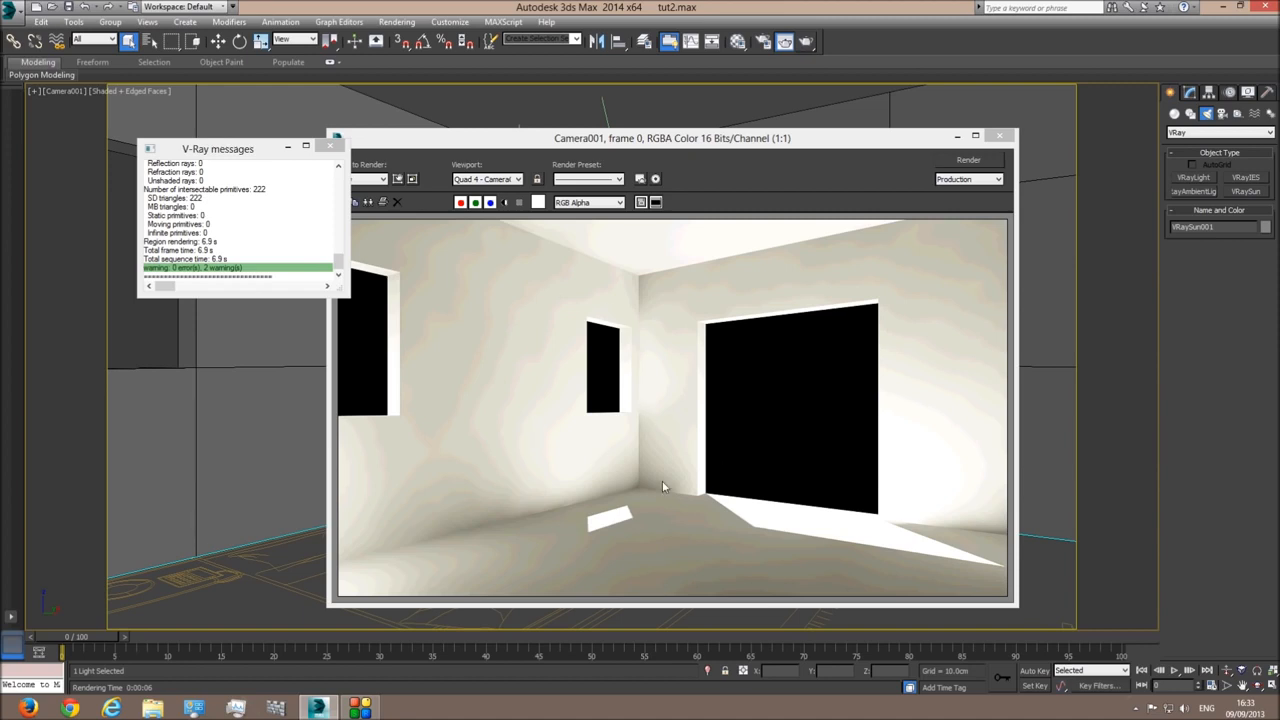
{"action": "left_click", "coordinate": [1000, 135]}
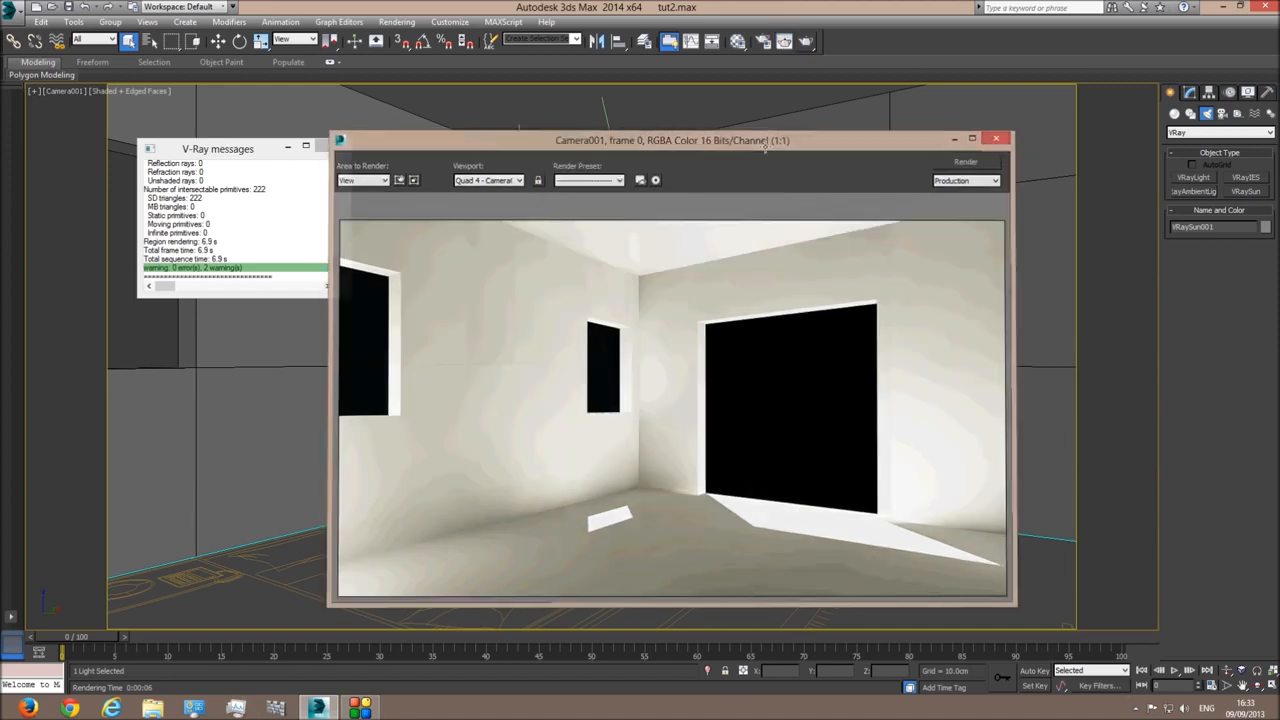
{"action": "left_click", "coordinate": [329, 146]}
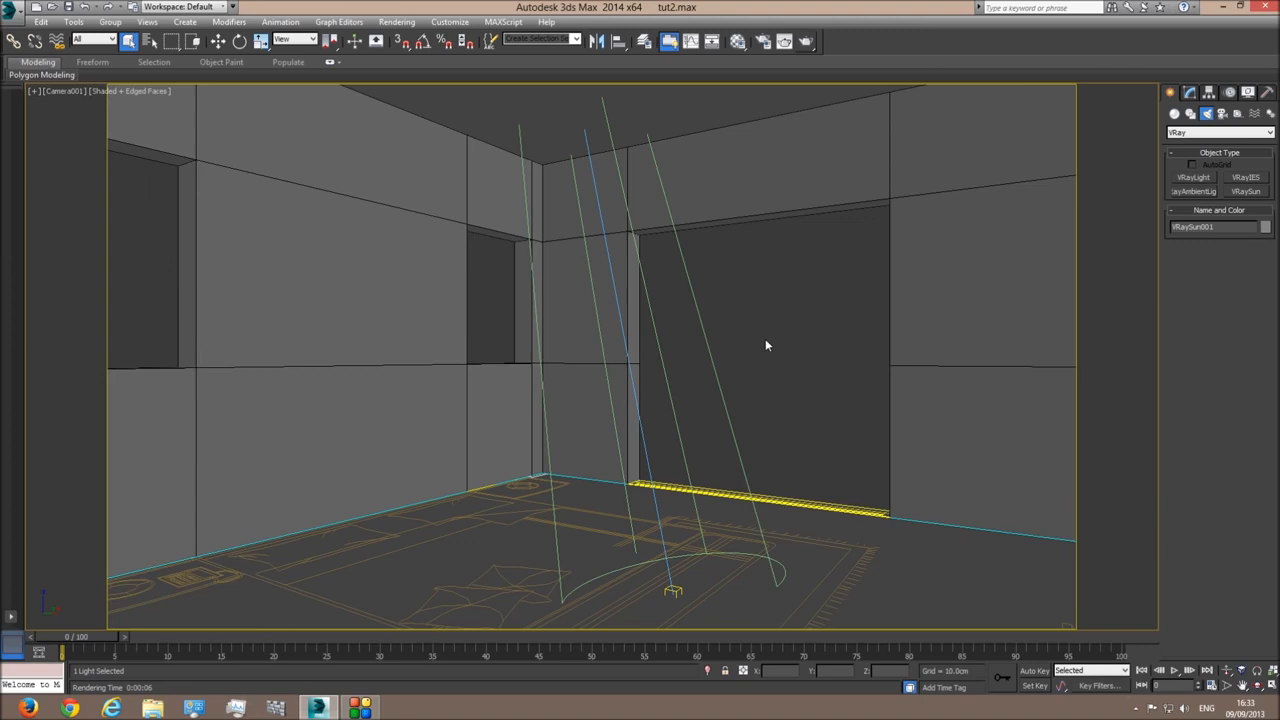
Step: Lower the V-Ray Sun's intensity multiplier in the perspective view and deselect the sun
{"action": "key", "text": "p"}
{"action": "scroll", "coordinate": [713, 306], "scroll_direction": "down", "scroll_amount": 5}
{"action": "middle_click_drag", "start_coordinate": [590, 255], "coordinate": [691, 431]}
{"action": "scroll", "coordinate": [637, 420], "scroll_direction": "down", "scroll_amount": 3}
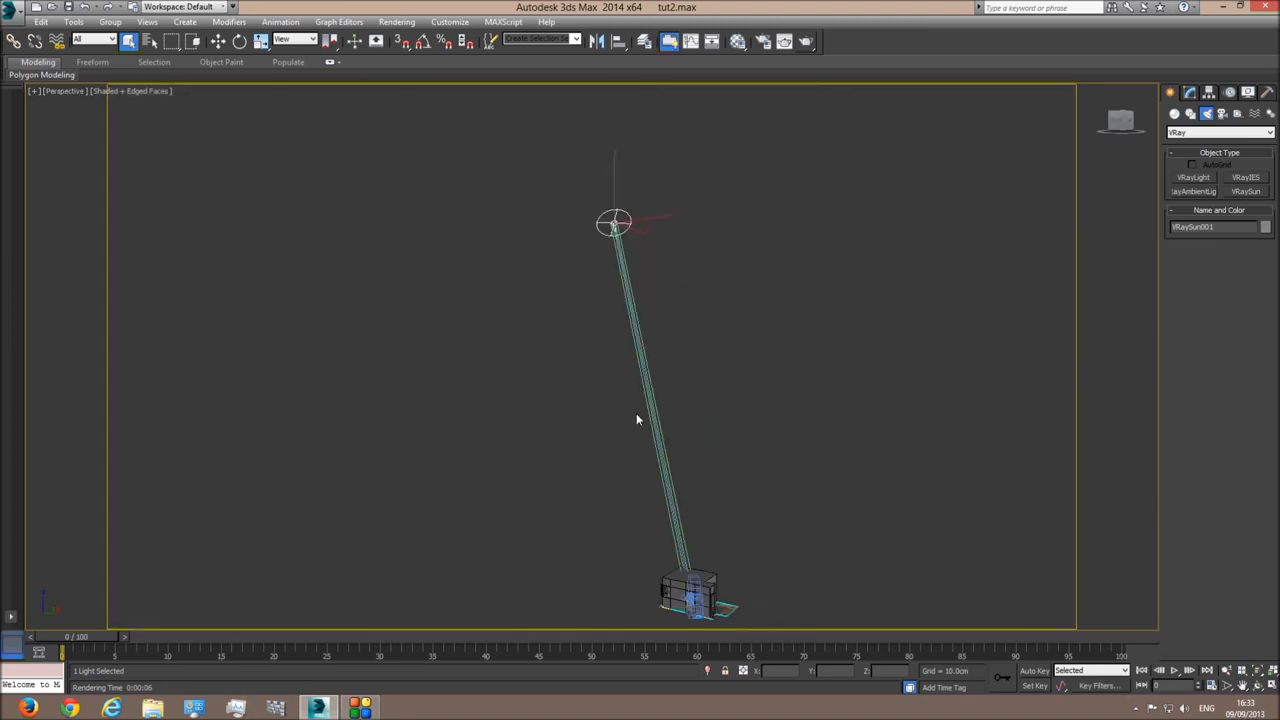
{"action": "left_click", "coordinate": [1191, 93]}
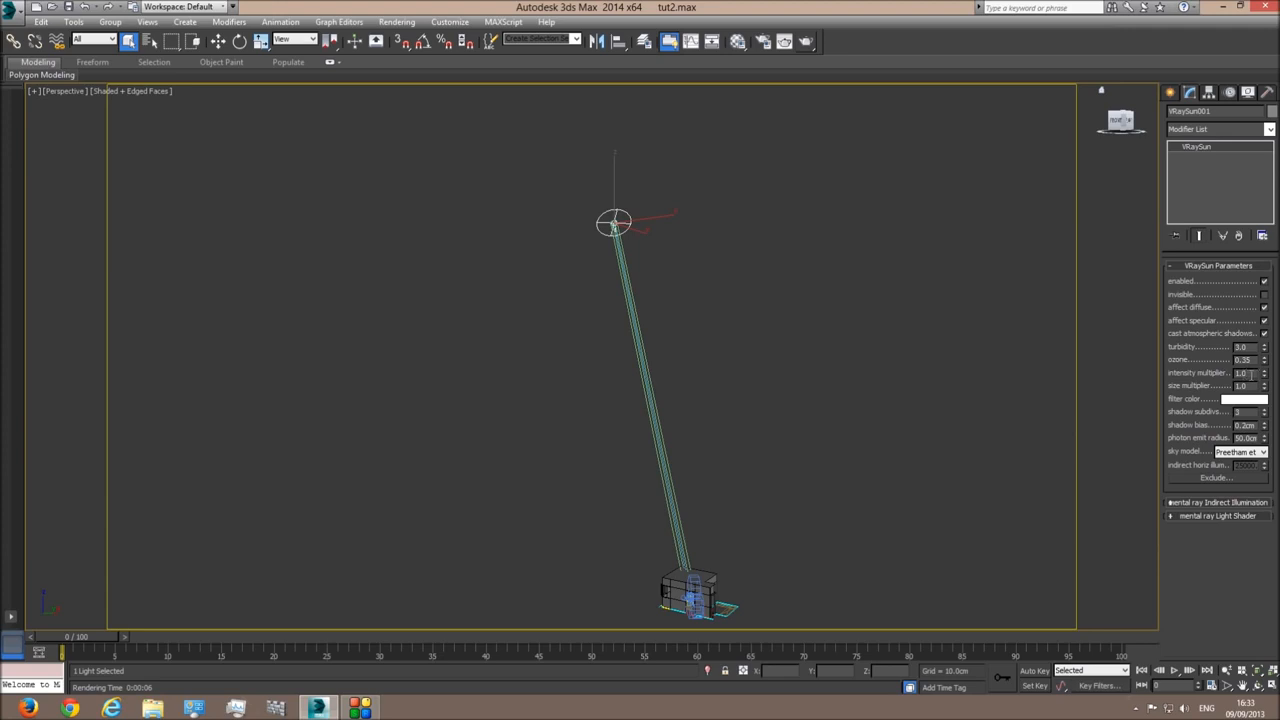
{"action": "middle_click_drag", "start_coordinate": [751, 463], "coordinate": [731, 383]}
{"action": "scroll", "coordinate": [731, 383], "scroll_direction": "up", "scroll_amount": 4}
{"action": "middle_click_drag", "start_coordinate": [628, 557], "coordinate": [553, 331]}
{"action": "left_click", "coordinate": [462, 410]}
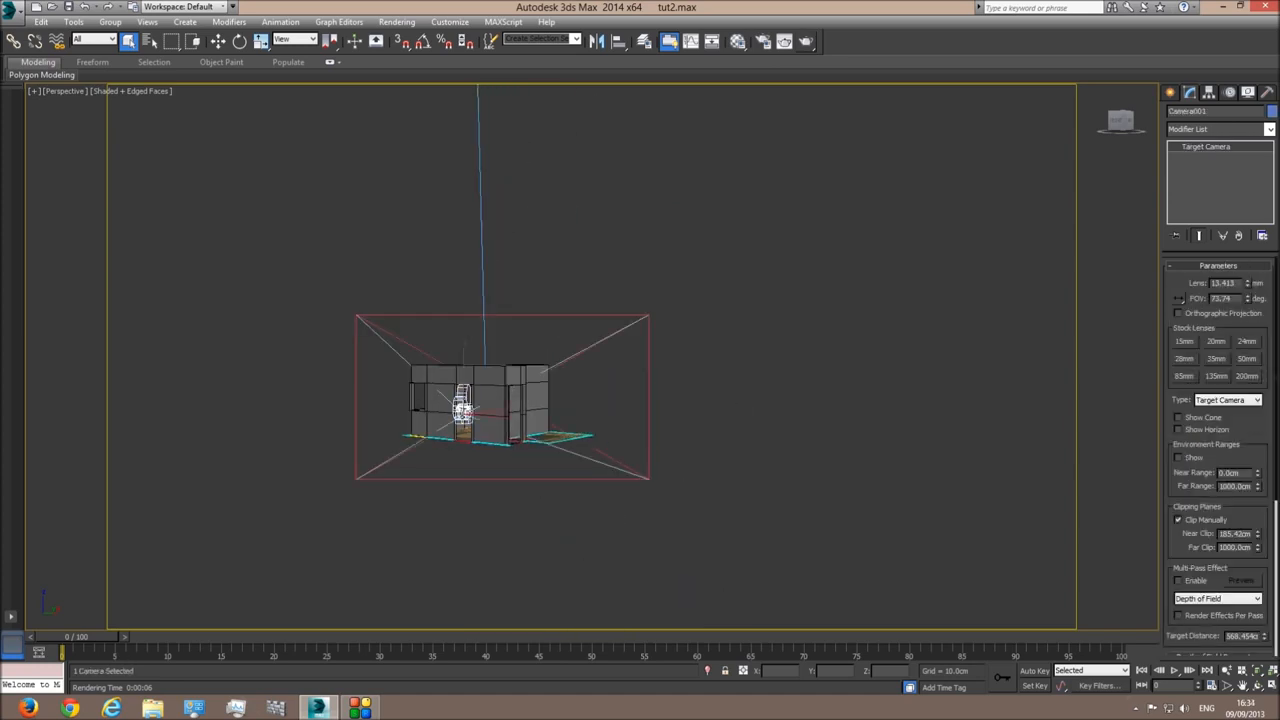
{"action": "scroll", "coordinate": [691, 317], "scroll_direction": "down", "scroll_amount": 5}
{"action": "middle_click_drag", "start_coordinate": [654, 266], "coordinate": [665, 309]}
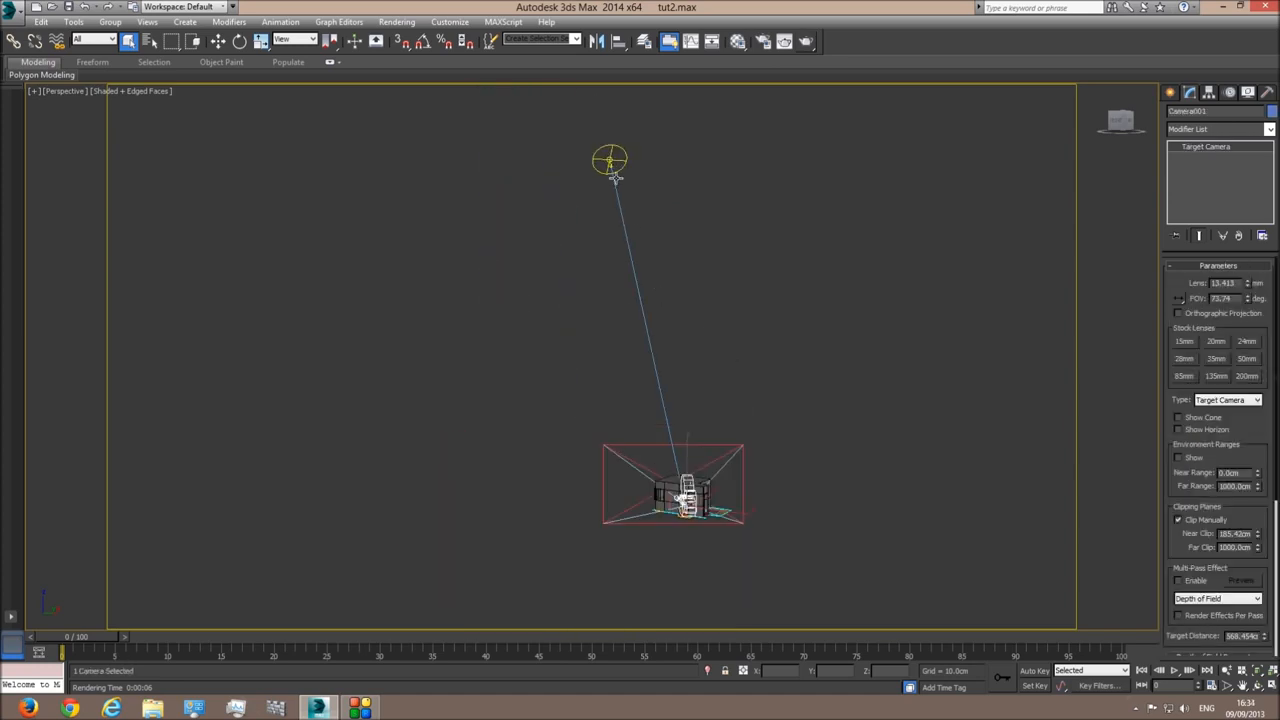
{"action": "left_click", "coordinate": [609, 161]}
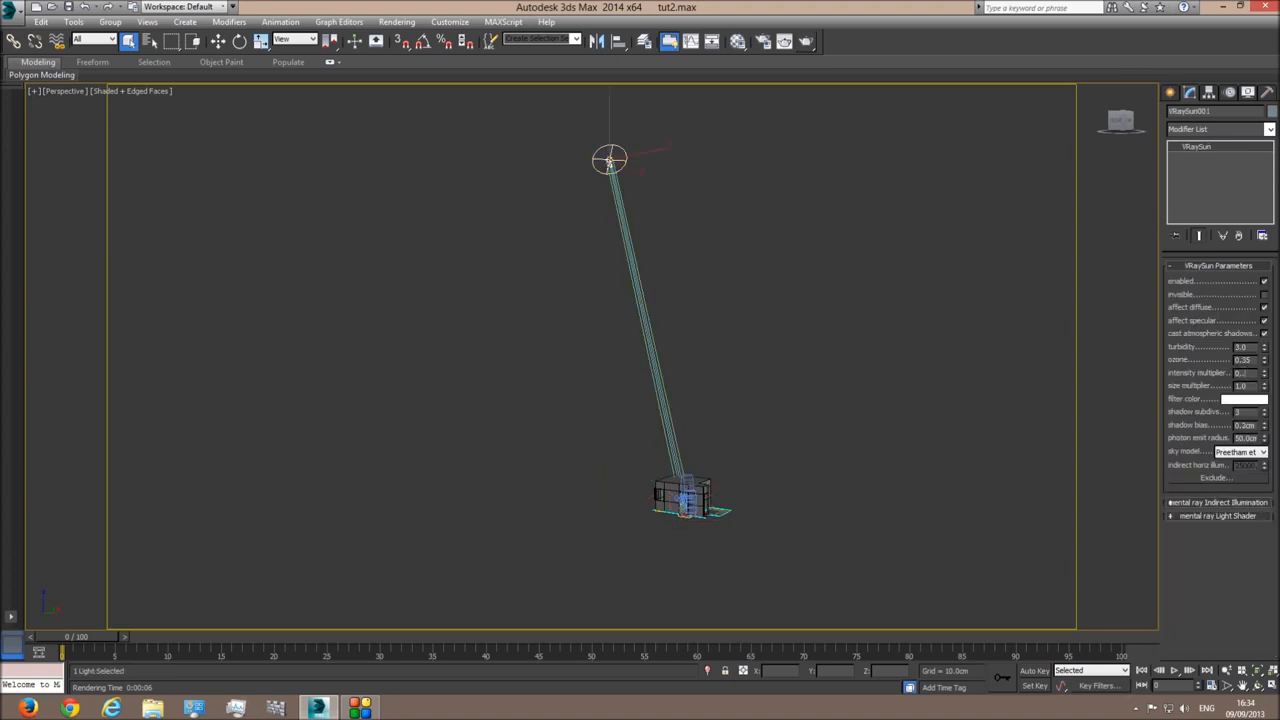
{"action": "double_click", "coordinate": [1242, 373]}
{"action": "left_click", "coordinate": [838, 343]}
Step: Render the camera view again with the reduced sun intensity, and close the rendered image and V-Ray messages
{"action": "key", "text": "c"}
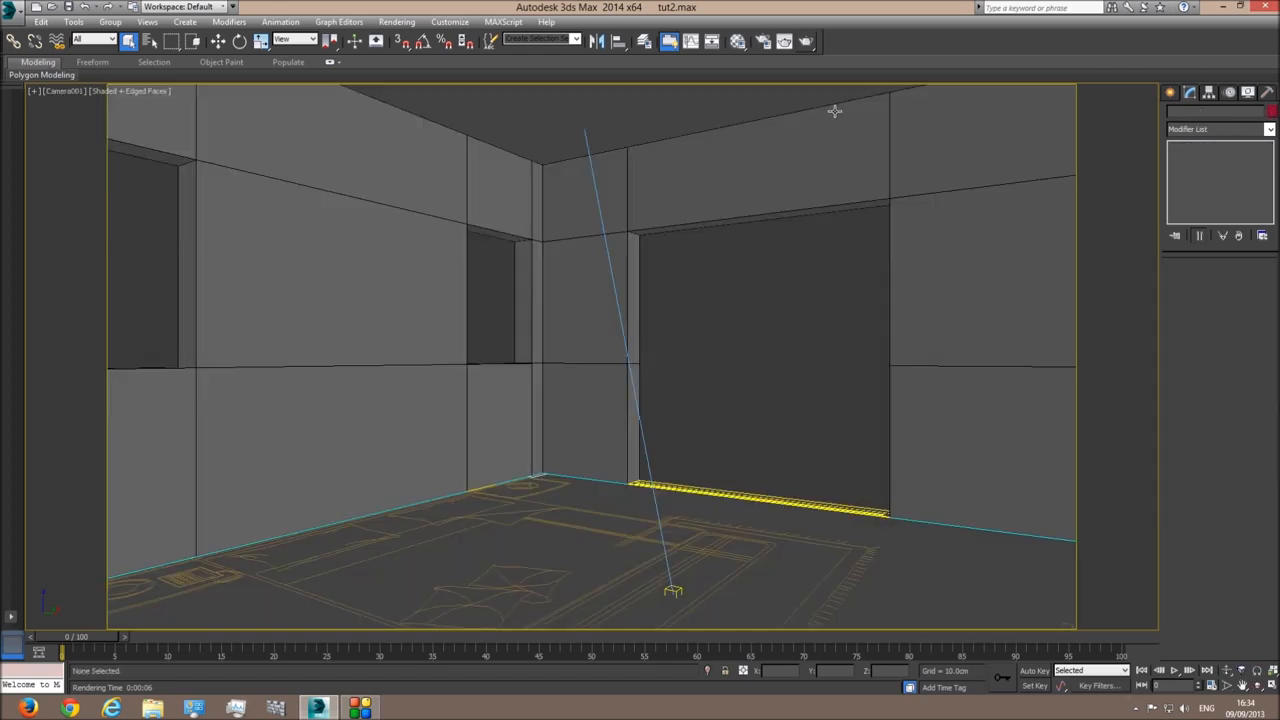
{"action": "left_click", "coordinate": [806, 41]}
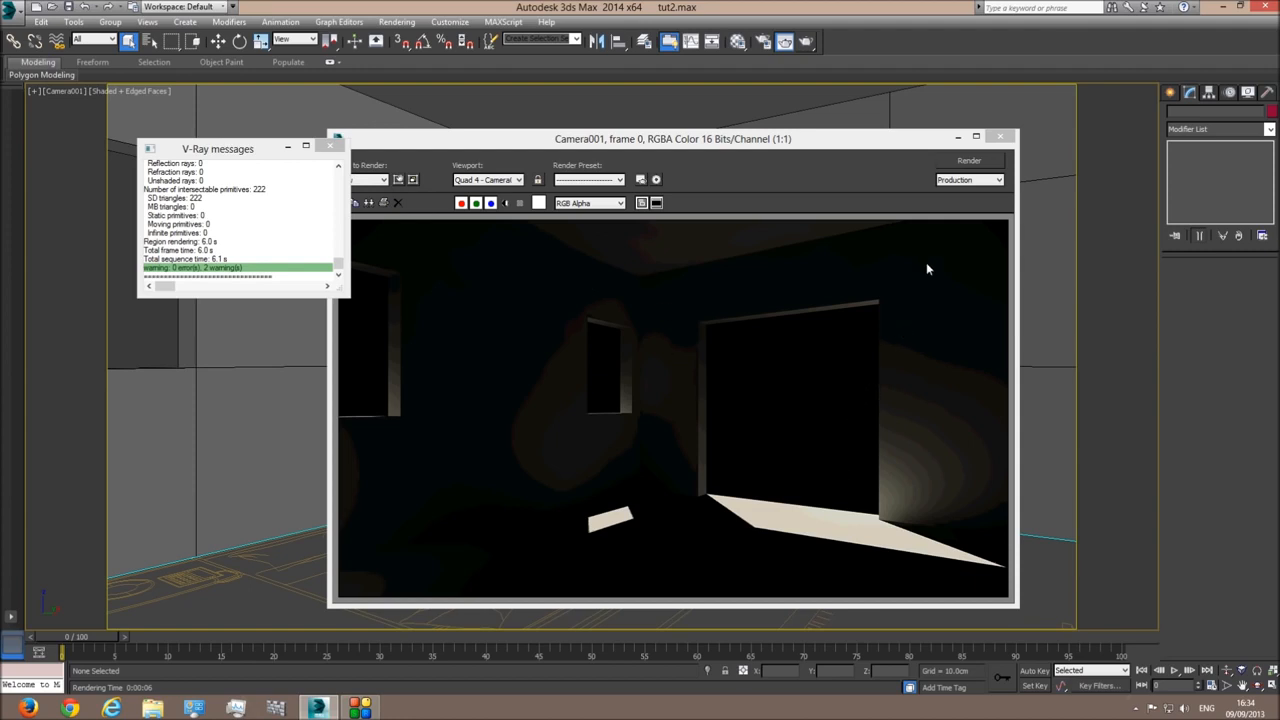
{"action": "left_click", "coordinate": [1002, 139]}
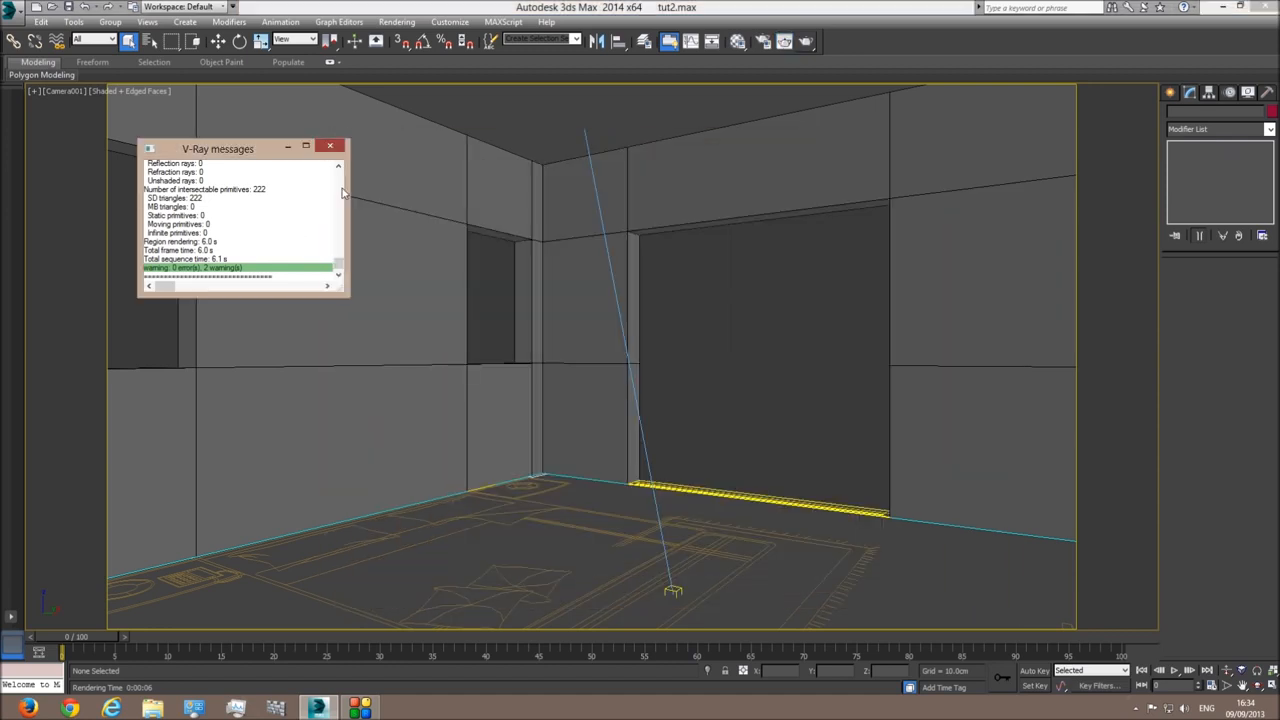
{"action": "left_click", "coordinate": [330, 146]}
Step: Select the V-Ray Sun in the perspective view and set its intensity multiplier to 0.07
{"action": "key", "text": "p"}
{"action": "scroll", "coordinate": [599, 466], "scroll_direction": "down", "scroll_amount": 10}
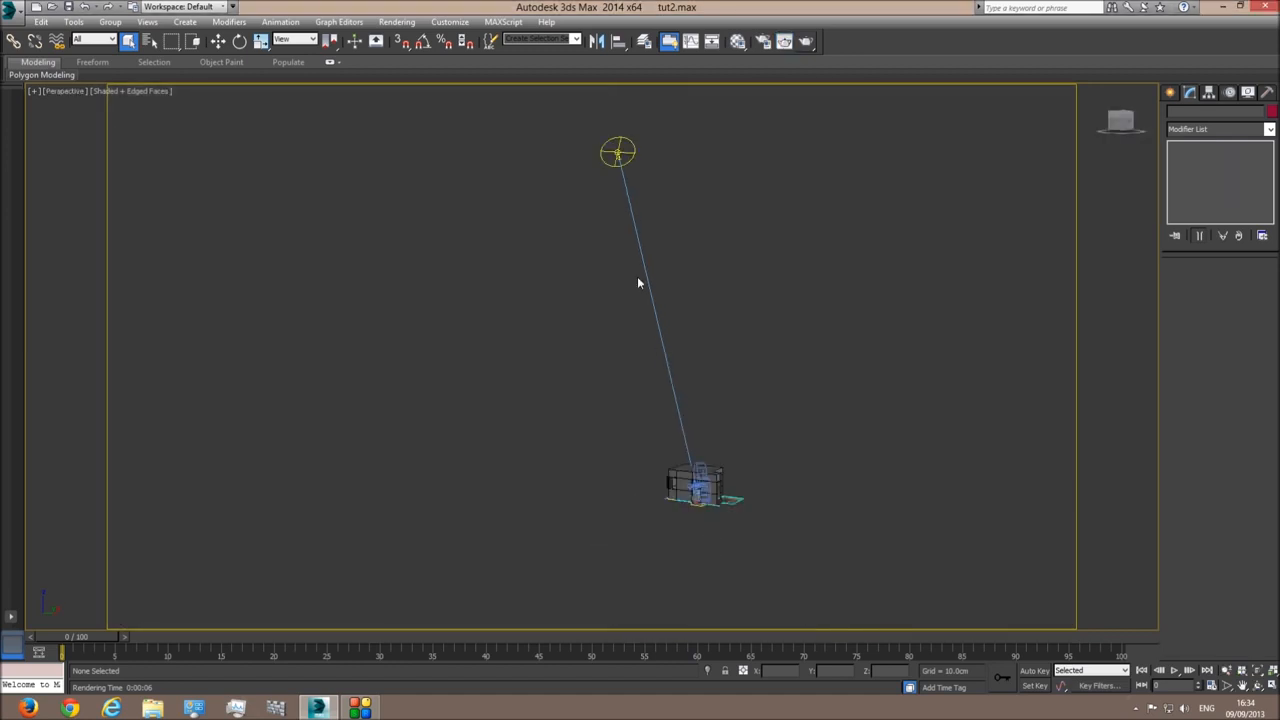
{"action": "left_click", "coordinate": [616, 153]}
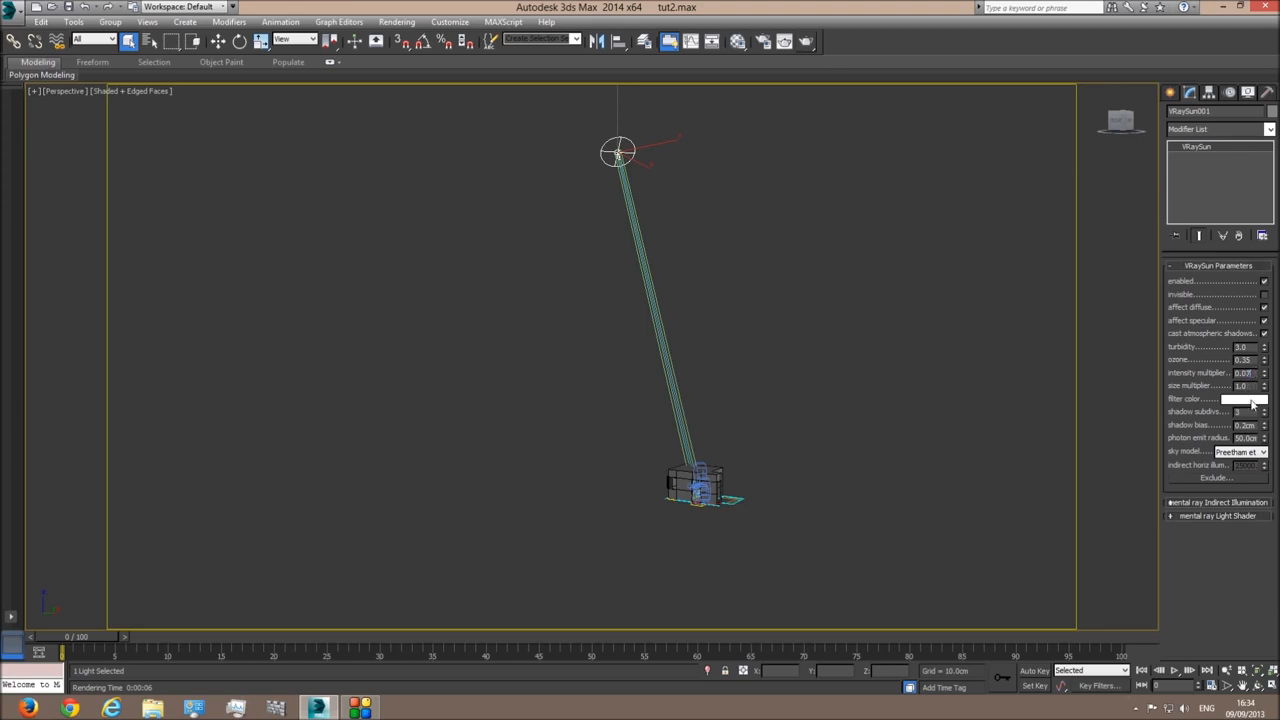
{"action": "left_click", "coordinate": [860, 390]}
Step: Create a V-Ray light of type Dome in the top view, placed to the east of the house
{"action": "key", "text": "t"}
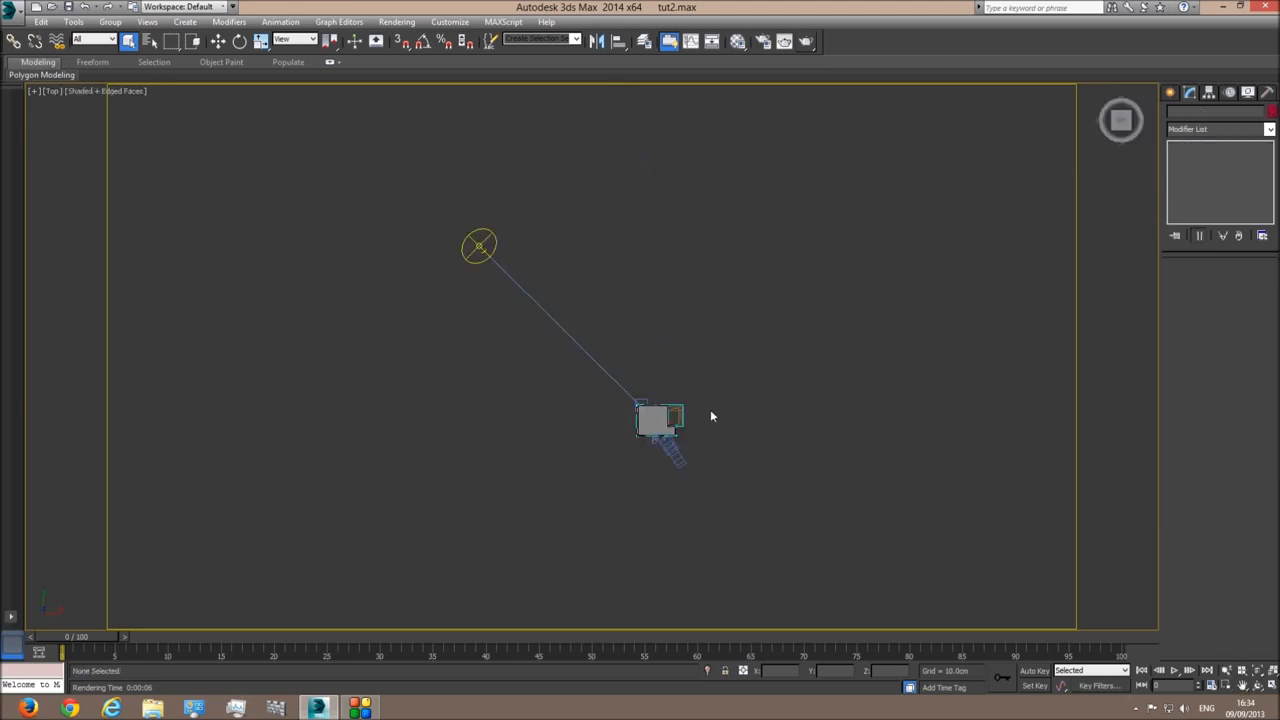
{"action": "left_click", "coordinate": [1171, 92]}
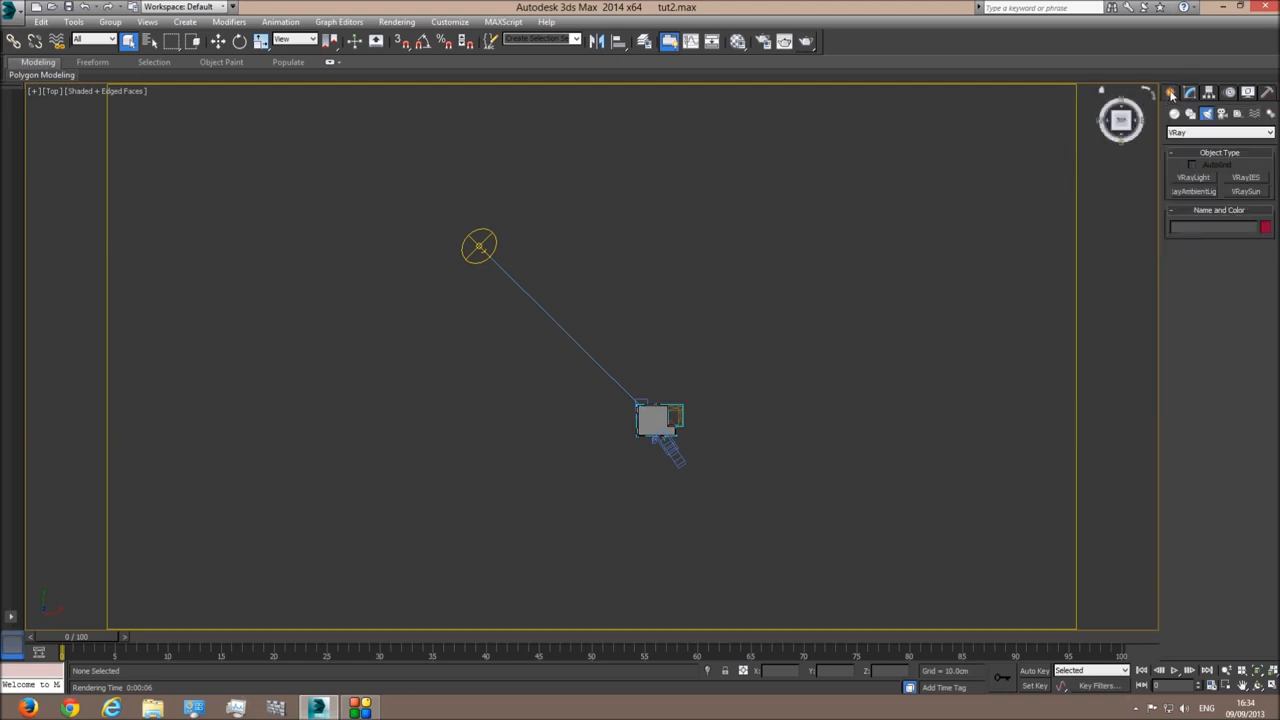
{"action": "left_click", "coordinate": [1186, 180]}
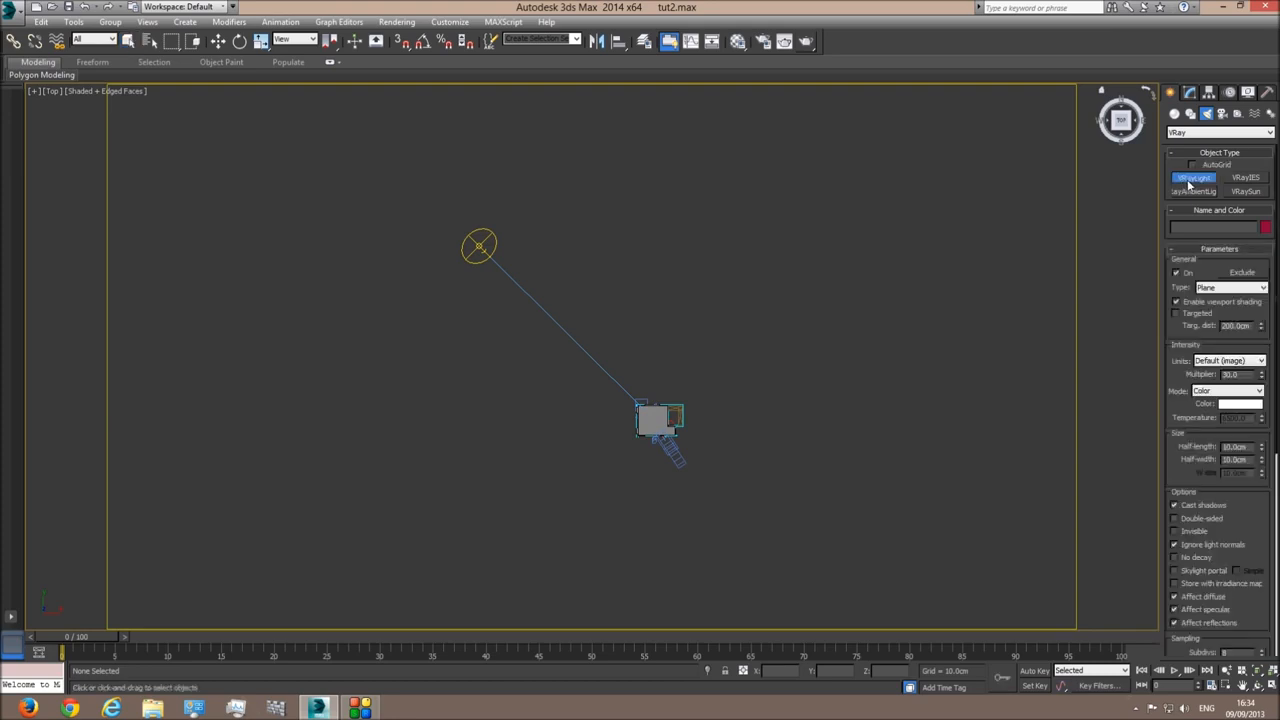
{"action": "left_click", "coordinate": [1212, 288]}
{"action": "left_click", "coordinate": [1212, 309]}
{"action": "left_click", "coordinate": [797, 361]}
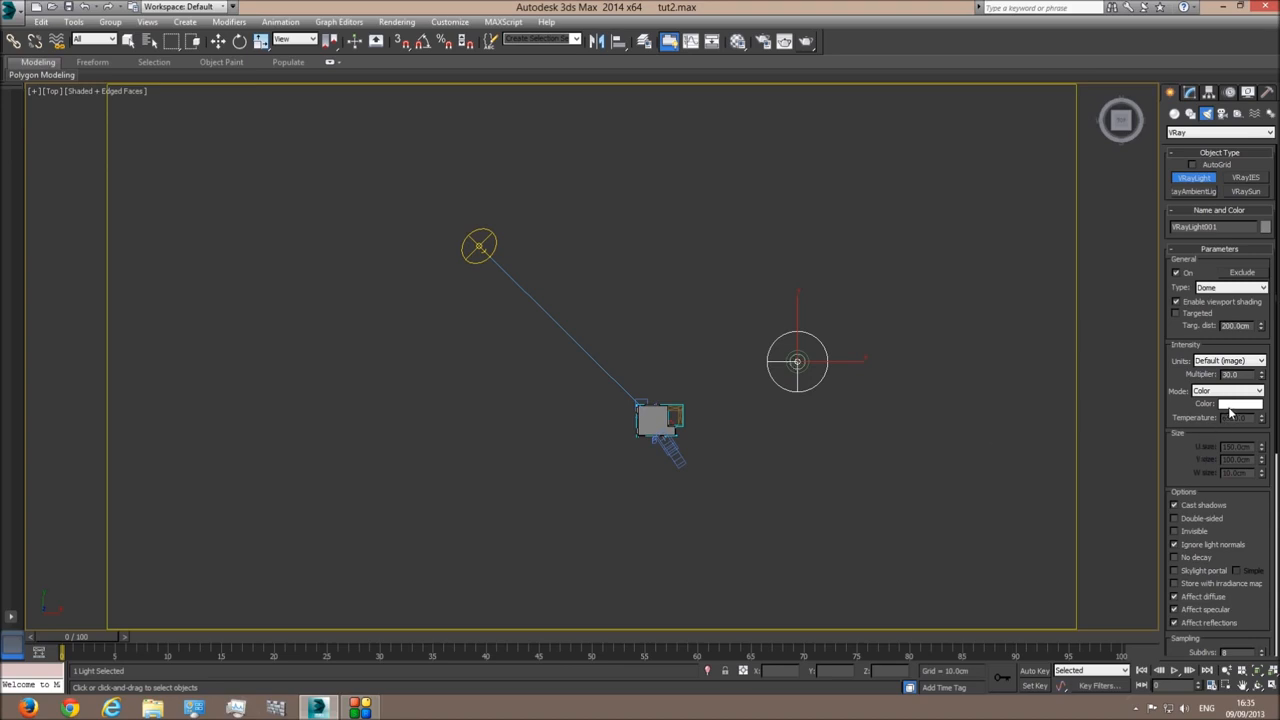
Step: Return to the camera view and set the dome light's intensity multiplier to 5.0
{"action": "scroll", "coordinate": [1190, 470], "scroll_direction": "down", "scroll_amount": 3}
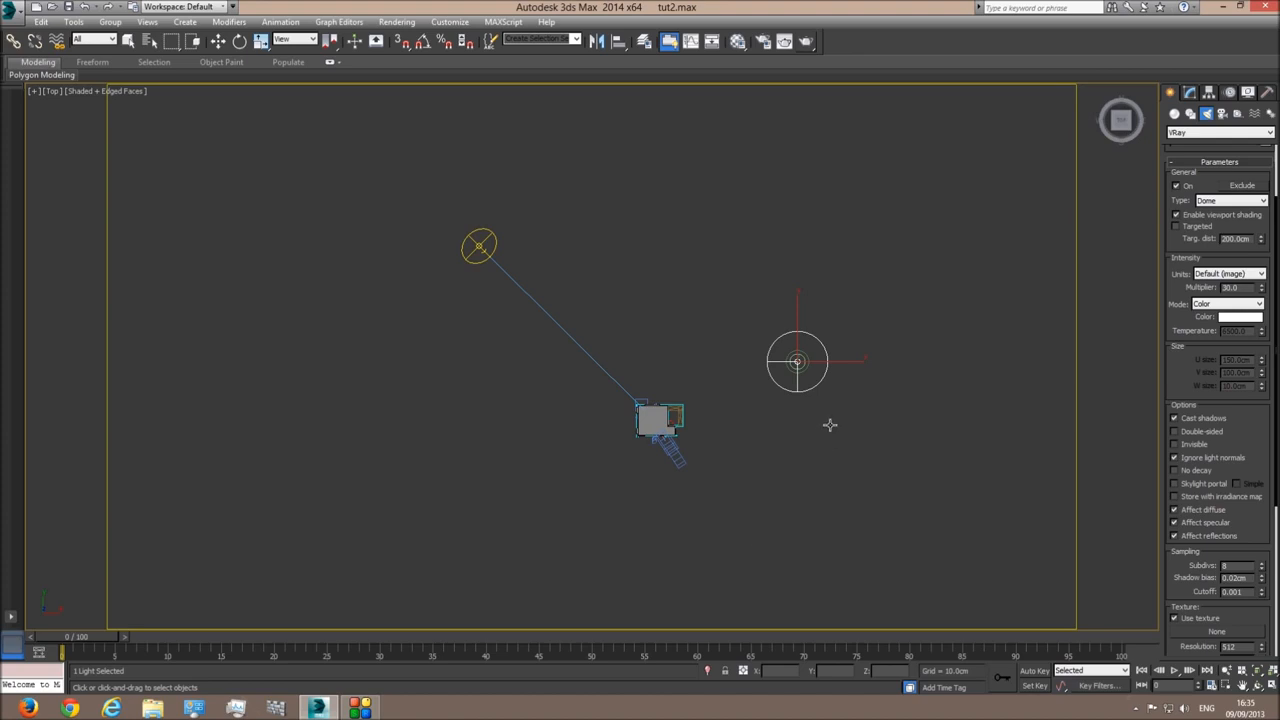
{"action": "key", "text": "c"}
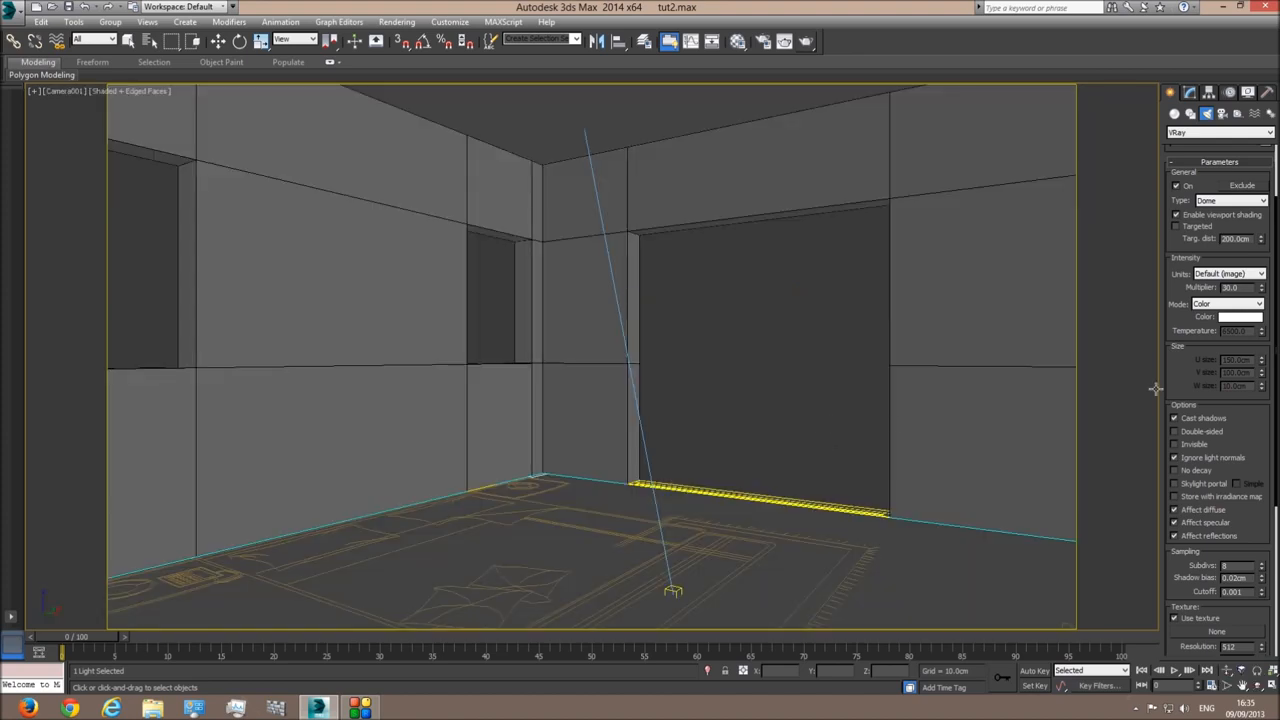
{"action": "left_click_drag", "start_coordinate": [1174, 372], "coordinate": [1178, 414]}
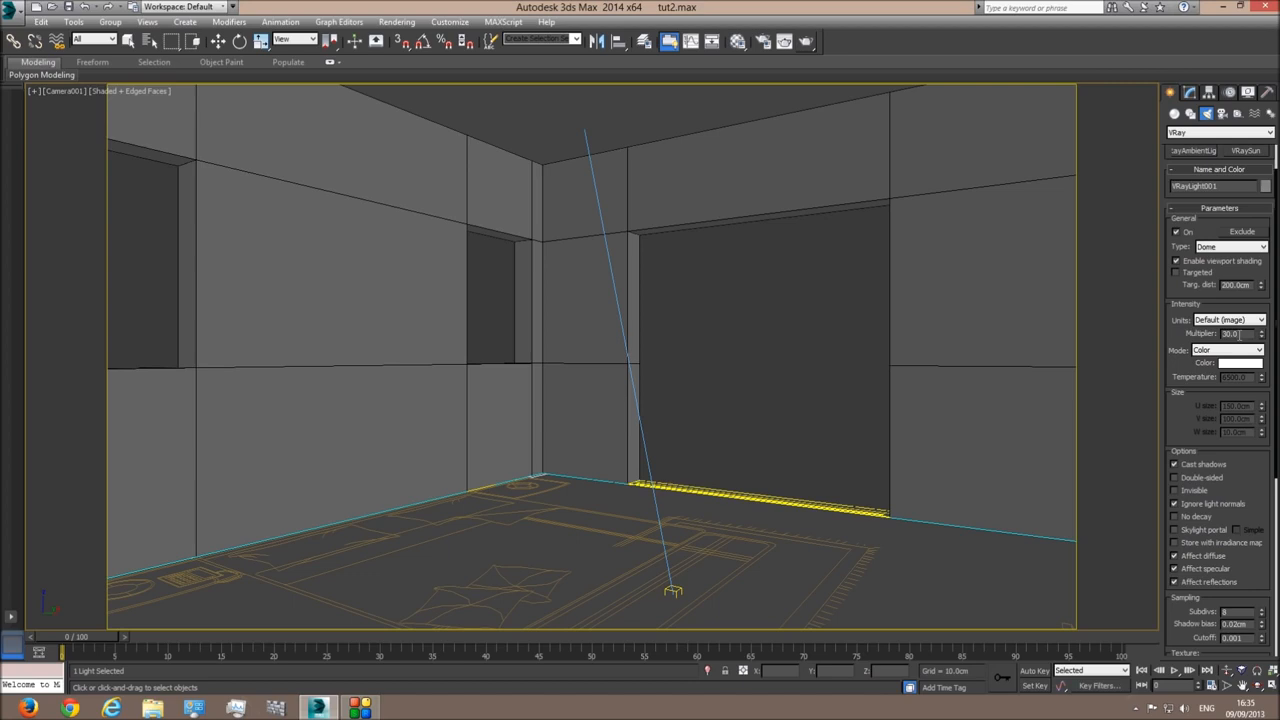
{"action": "double_click", "coordinate": [1240, 334]}
{"action": "type", "text": "3"}
{"action": "left_click", "coordinate": [1225, 366]}
{"action": "left_click", "coordinate": [516, 198]}
Step: Assign a VRayHDRI map as the dome light's texture
{"action": "left_click_drag", "start_coordinate": [1184, 433], "coordinate": [1180, 308]}
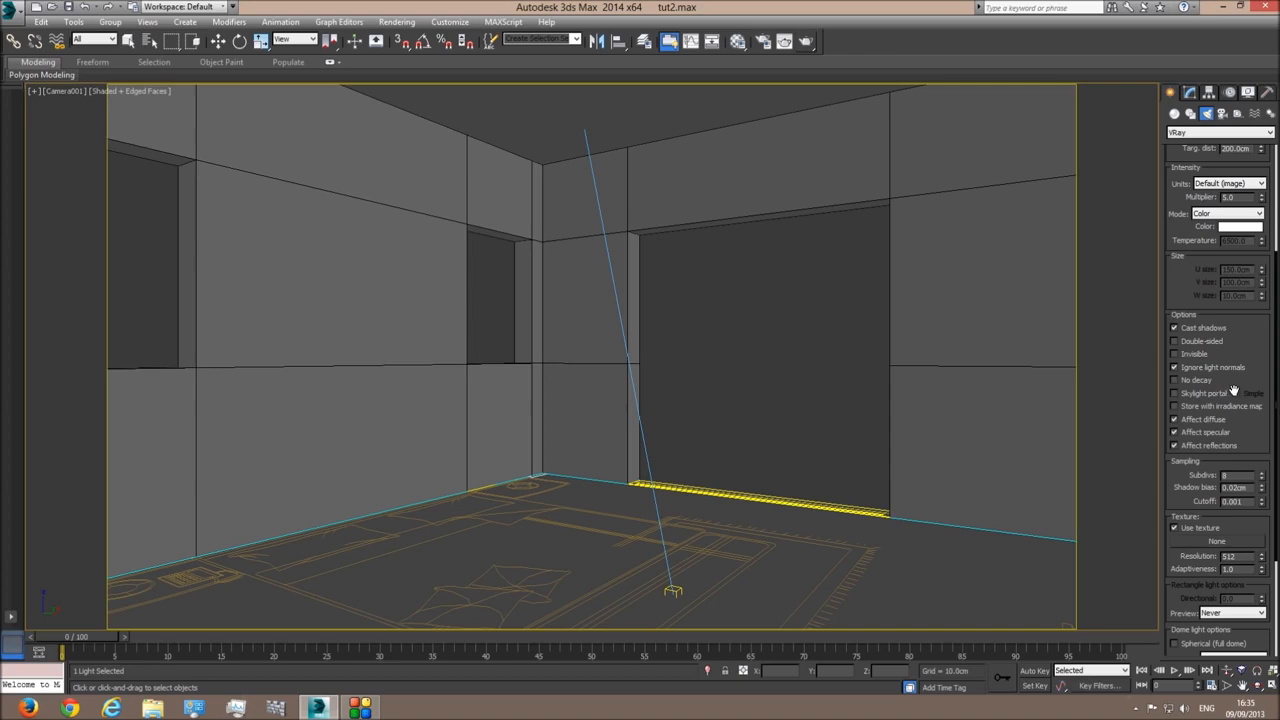
{"action": "left_click", "coordinate": [1217, 540]}
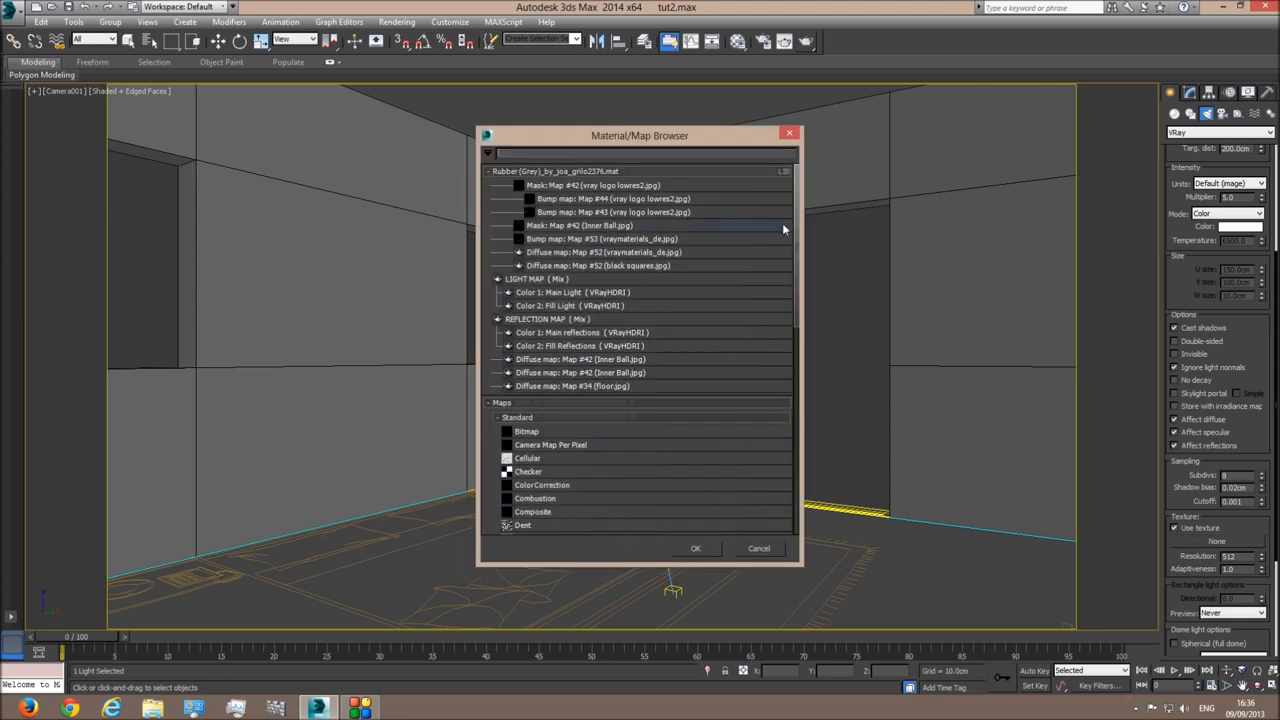
{"action": "left_click_drag", "start_coordinate": [795, 232], "coordinate": [792, 462]}
{"action": "left_click", "coordinate": [512, 488]}
{"action": "scroll", "coordinate": [530, 495], "scroll_direction": "down", "scroll_amount": 5}
{"action": "double_click", "coordinate": [547, 430]}
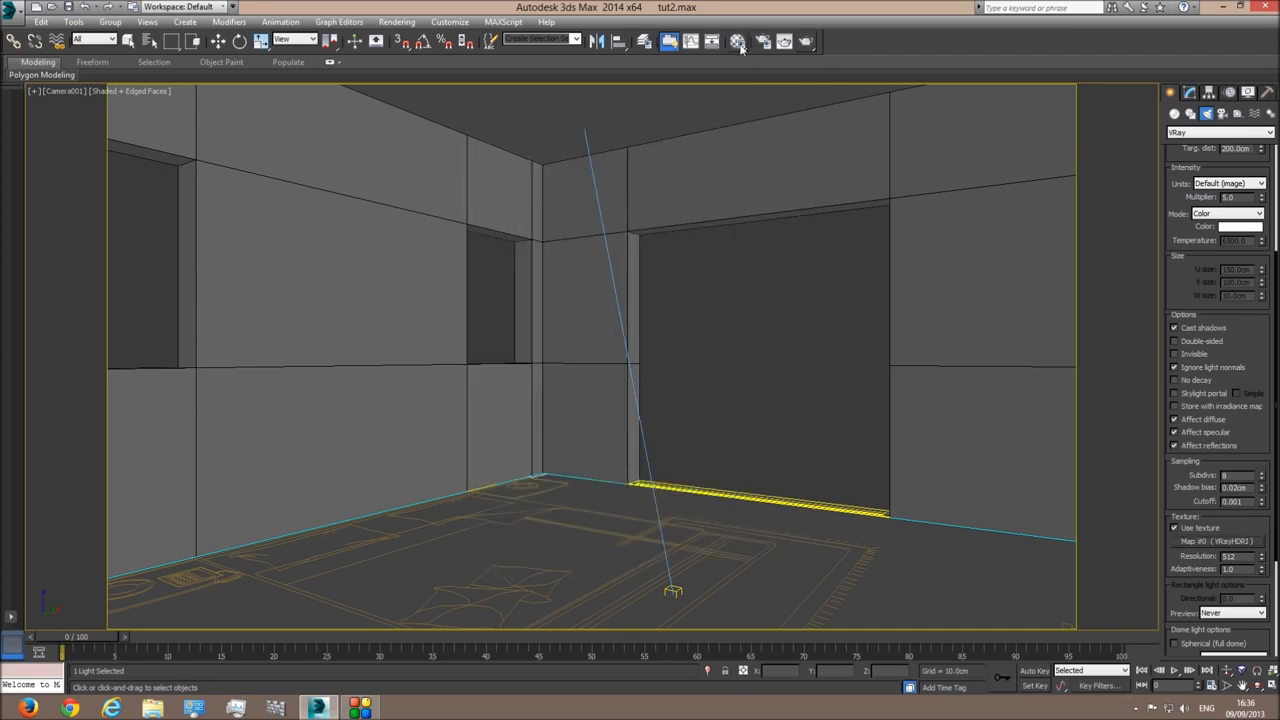
Step: Instance the dome light's VRayHDRI map into the second Material Editor slot and load DH223LX-Small.hdr as its bitmap
{"action": "left_click", "coordinate": [737, 41]}
{"action": "left_click_drag", "start_coordinate": [1218, 537], "coordinate": [873, 210]}
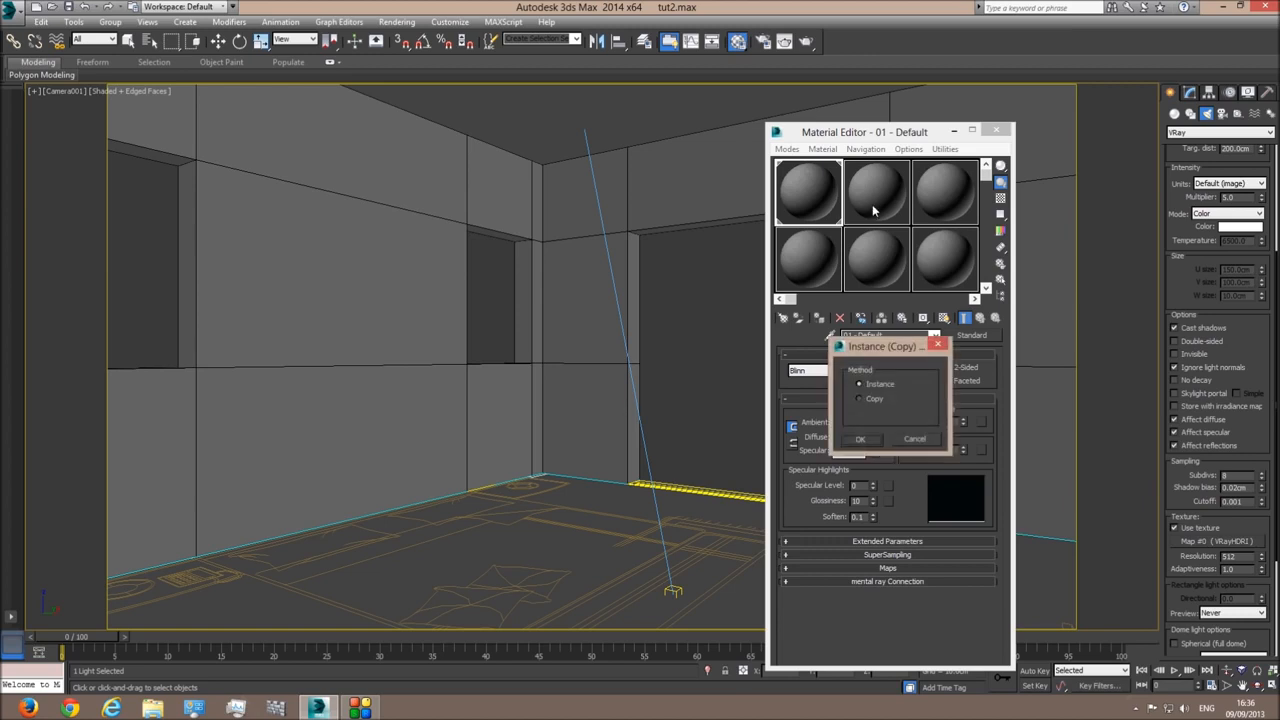
{"action": "left_click", "coordinate": [864, 440]}
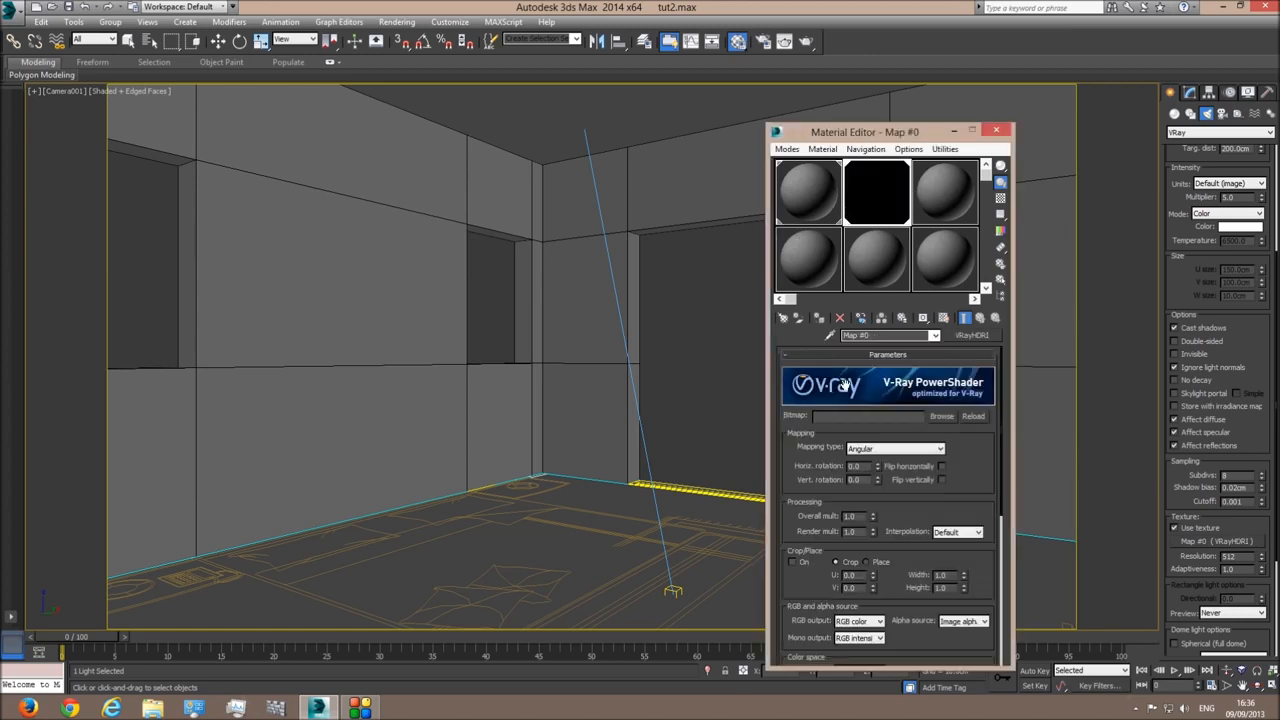
{"action": "left_click", "coordinate": [946, 417]}
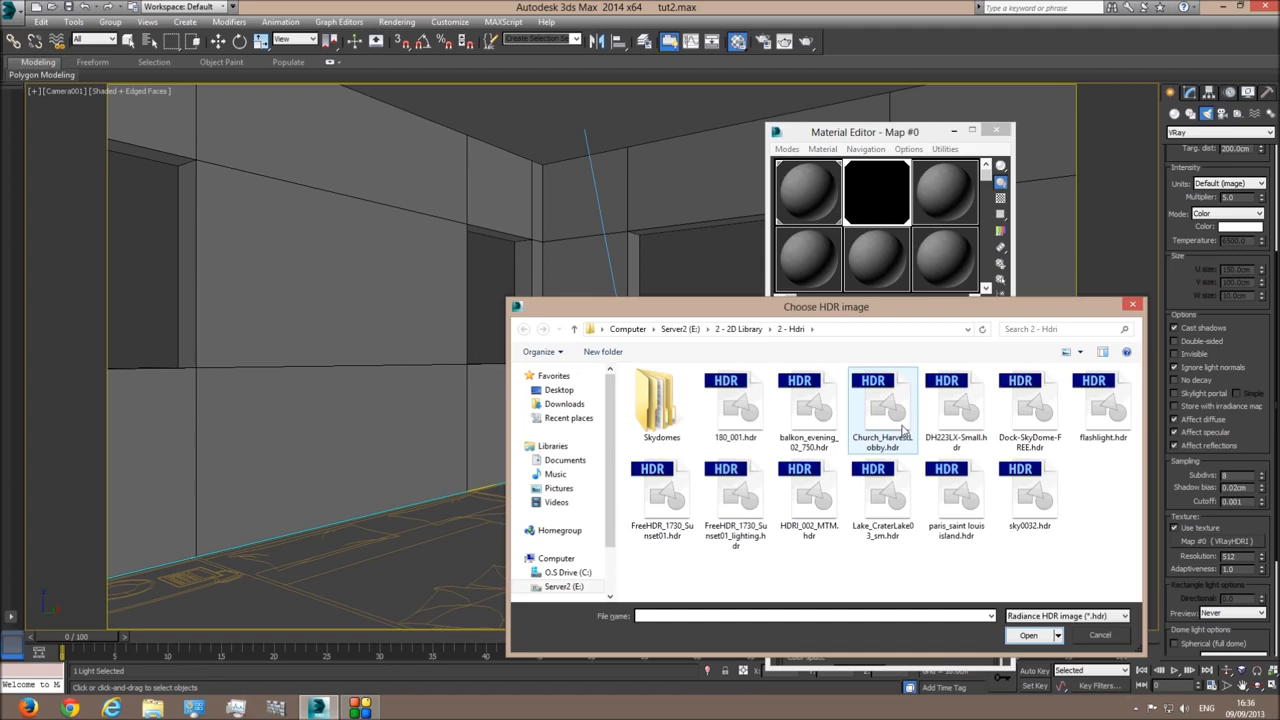
{"action": "left_click", "coordinate": [960, 412]}
{"action": "double_click", "coordinate": [958, 422]}
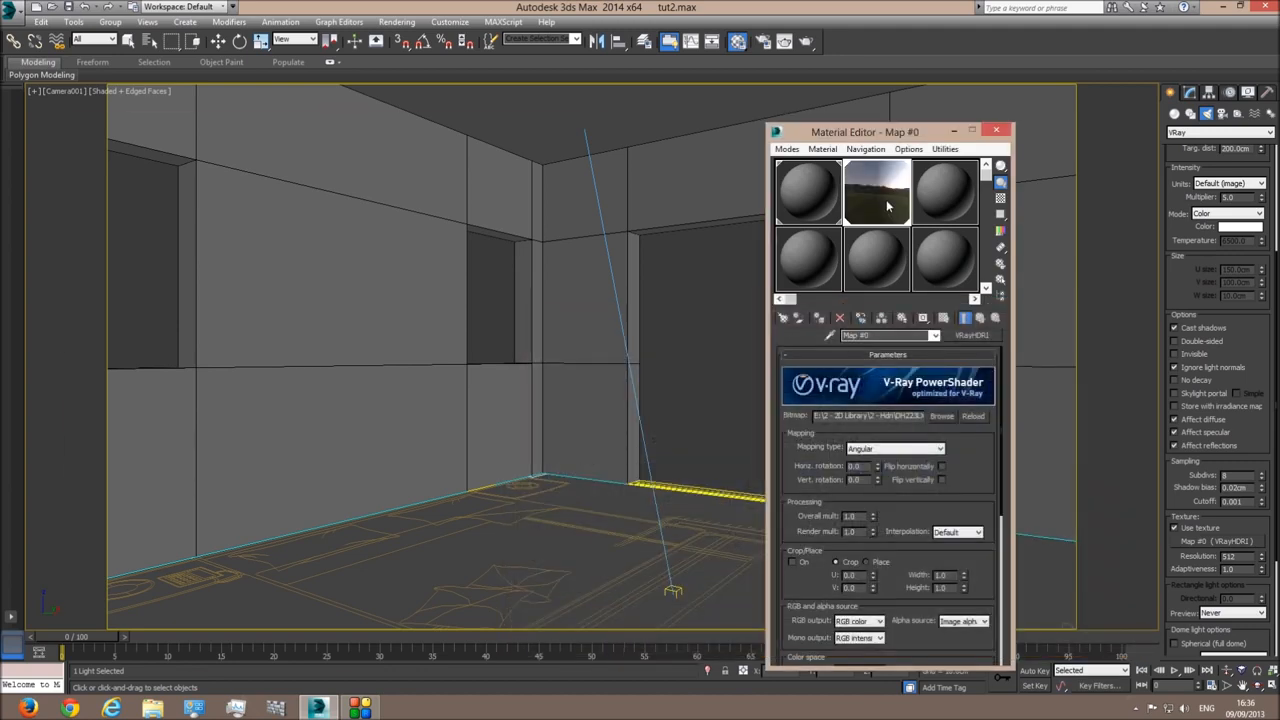
Step: Enlarge the HDRI map's preview, set its mapping type to Mirrored ball and its horizontal rotation to 180
{"action": "double_click", "coordinate": [886, 199]}
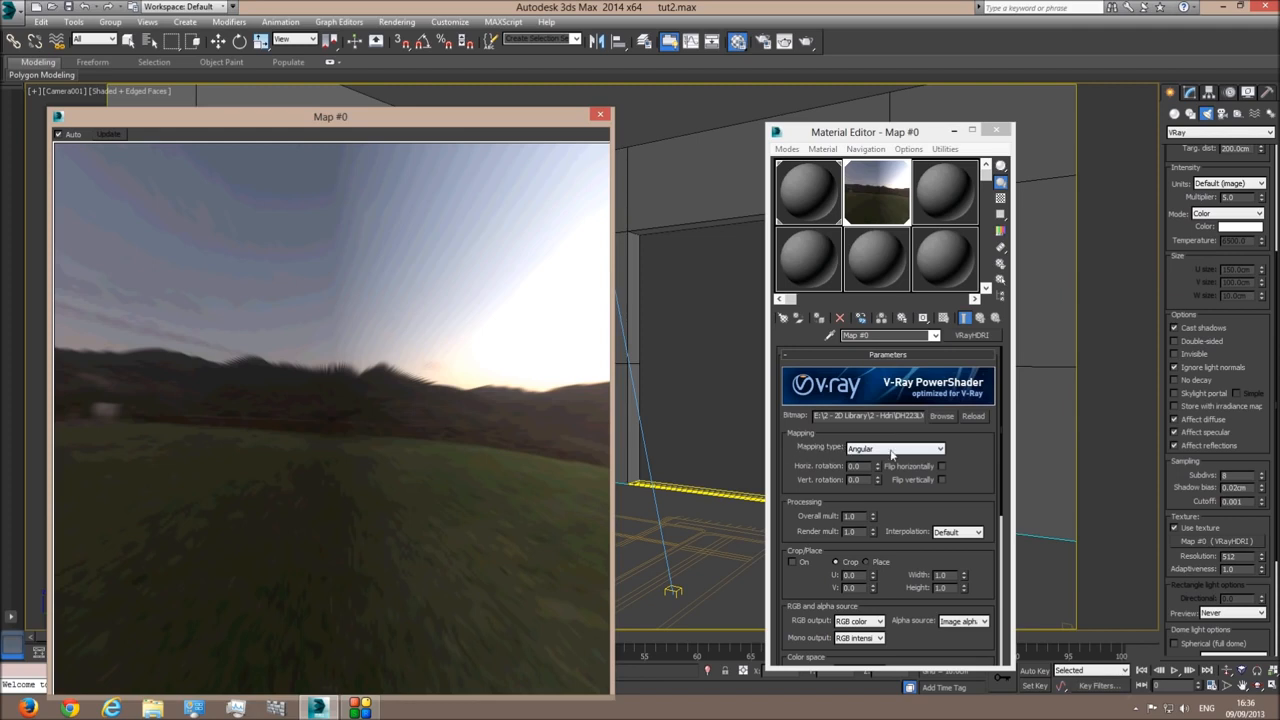
{"action": "left_click", "coordinate": [883, 449]}
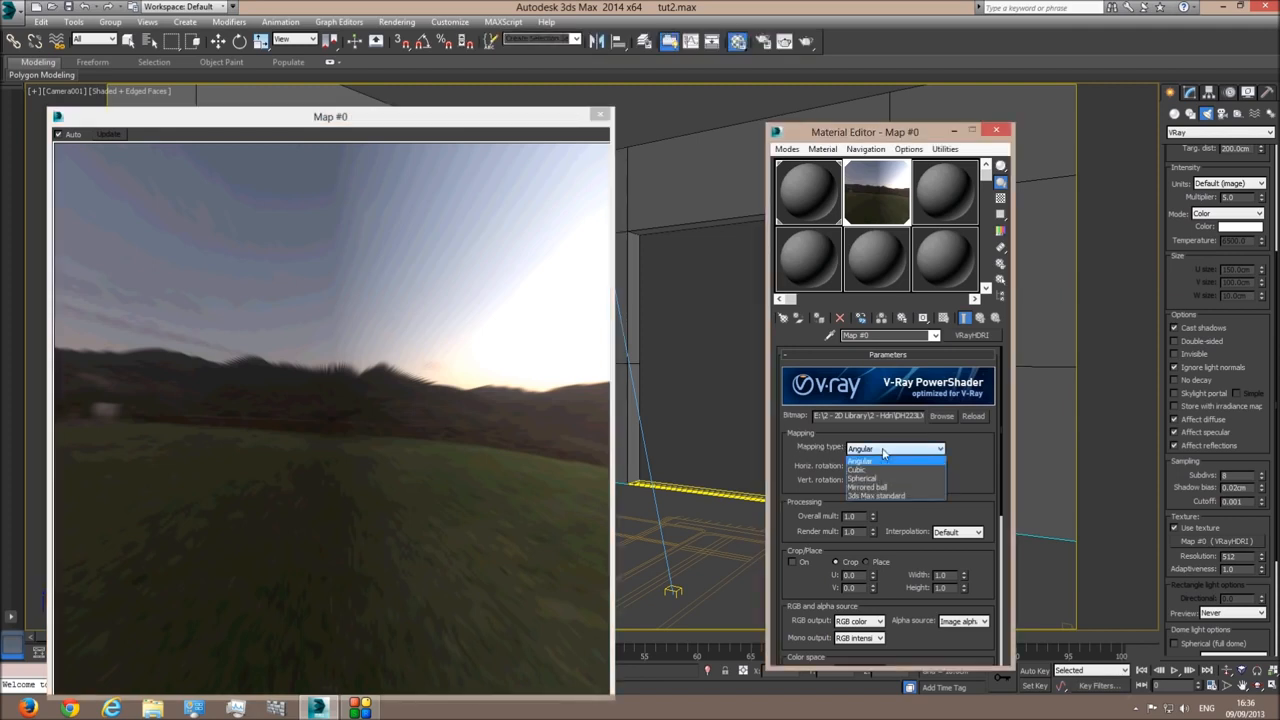
{"action": "left_click", "coordinate": [884, 487]}
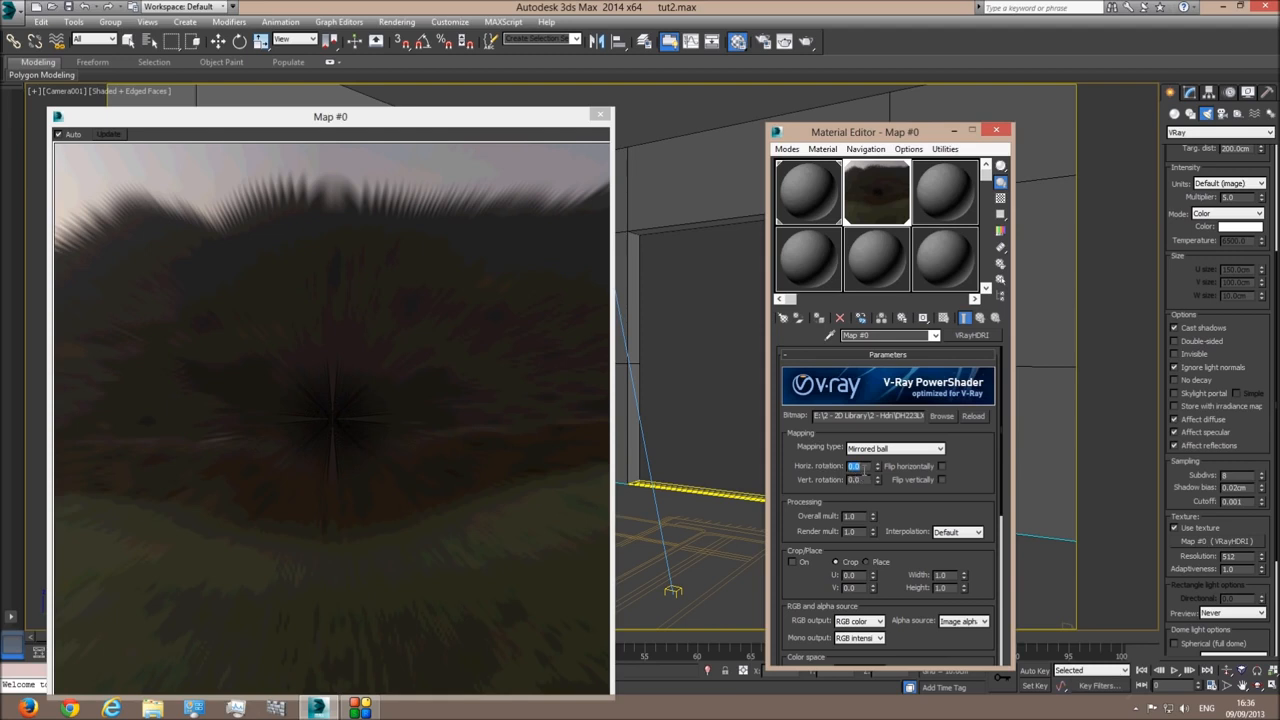
{"action": "type", "text": "80"}
{"action": "key", "text": "Return"}
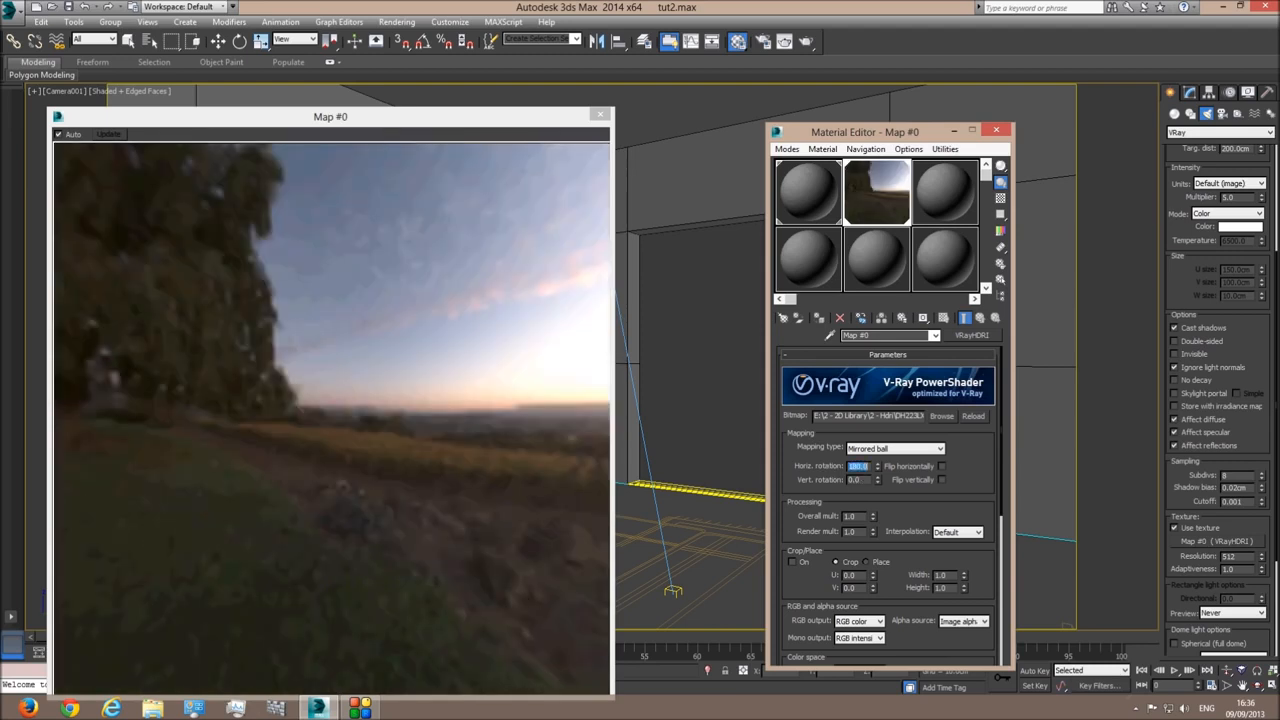
Step: Try different horizontal rotations for the HDRI map, set it to 260, and close the preview and Material Editor
{"action": "mouse_move", "coordinate": [878, 467]}
{"action": "left_mouse_down"}
{"action": "mouse_move", "coordinate": [876, 429]}
{"action": "mouse_move", "coordinate": [878, 476]}
{"action": "left_mouse_up"}
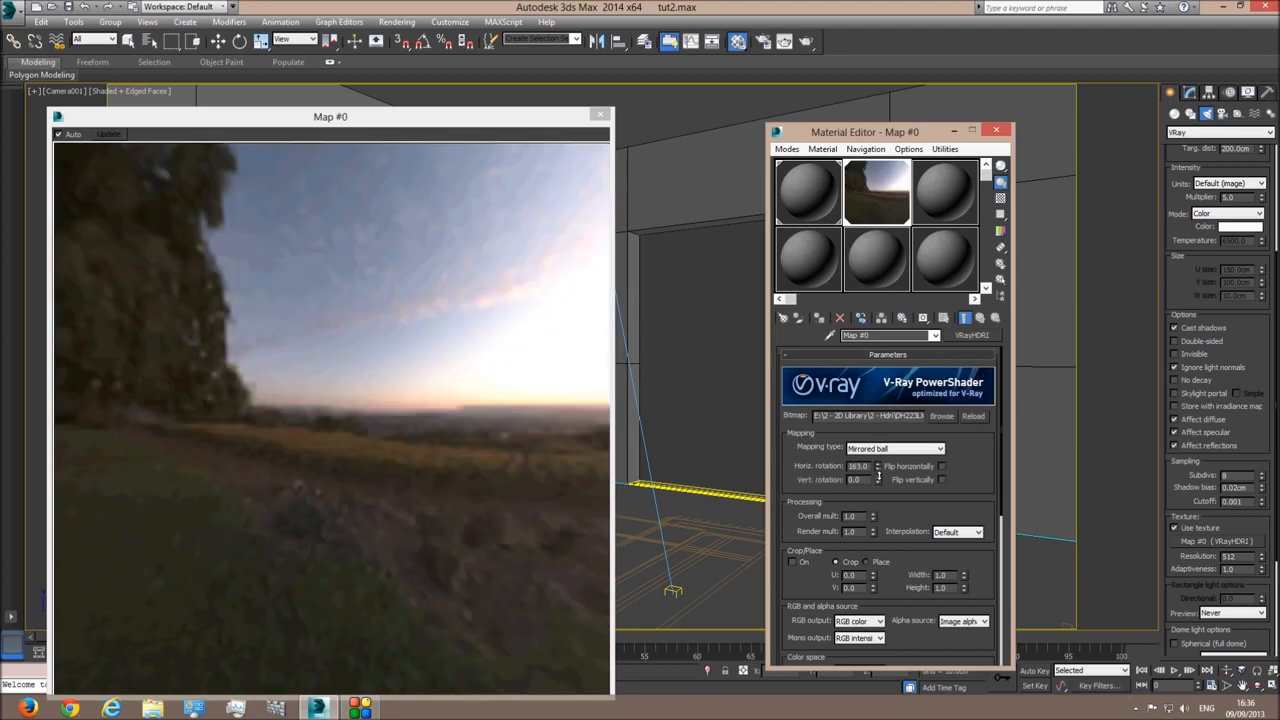
{"action": "left_click_drag", "start_coordinate": [878, 520], "coordinate": [878, 470]}
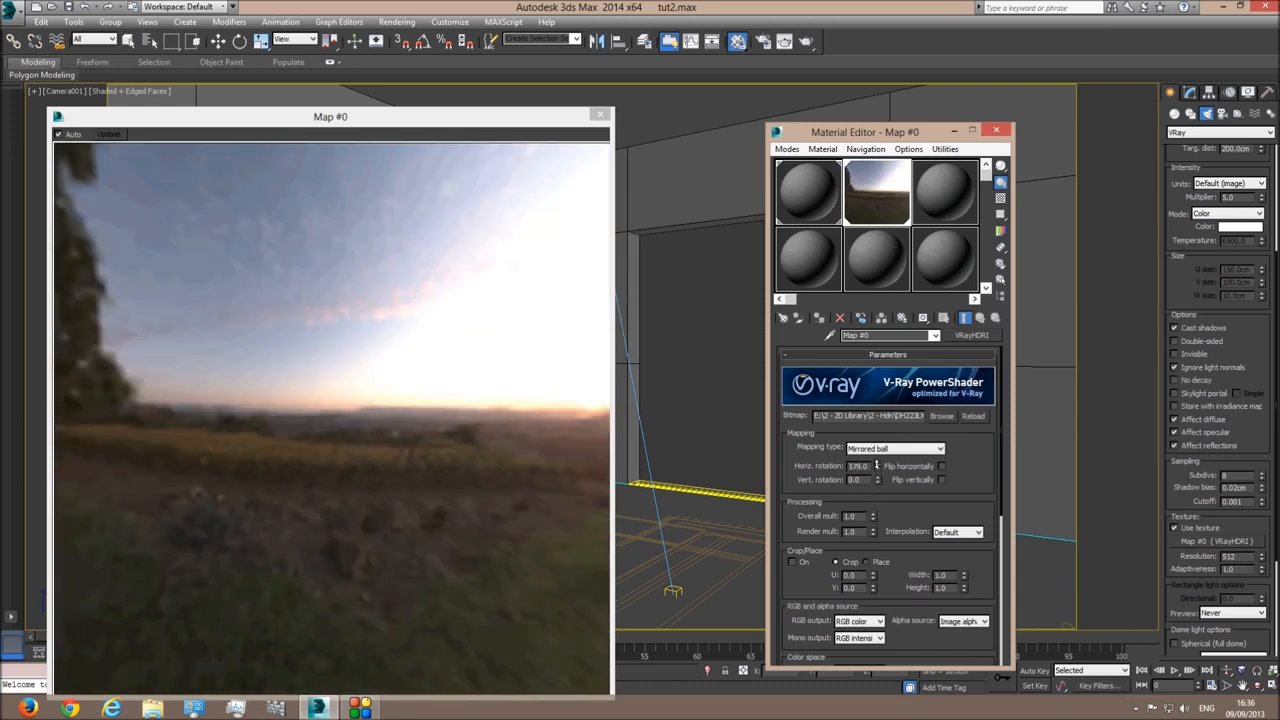
{"action": "double_click", "coordinate": [860, 466]}
{"action": "type", "text": "260"}
{"action": "key", "text": "Return"}
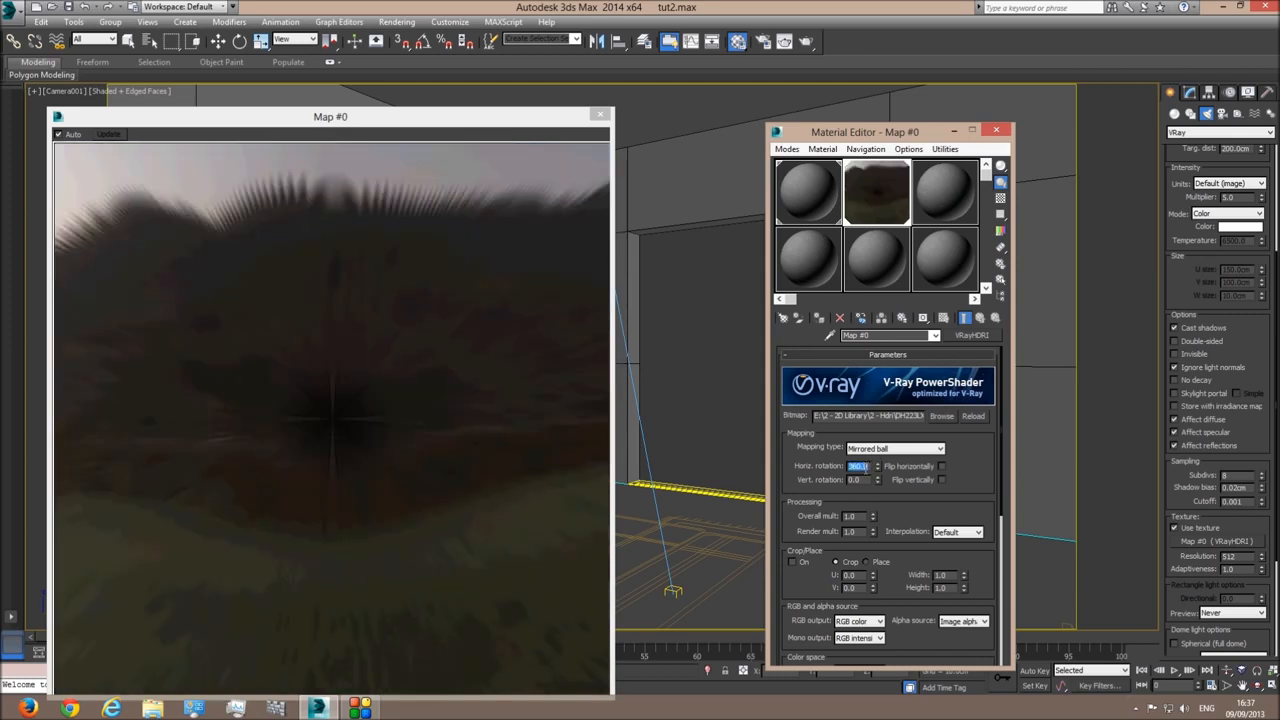
{"action": "type", "text": "260"}
{"action": "key", "text": "Return"}
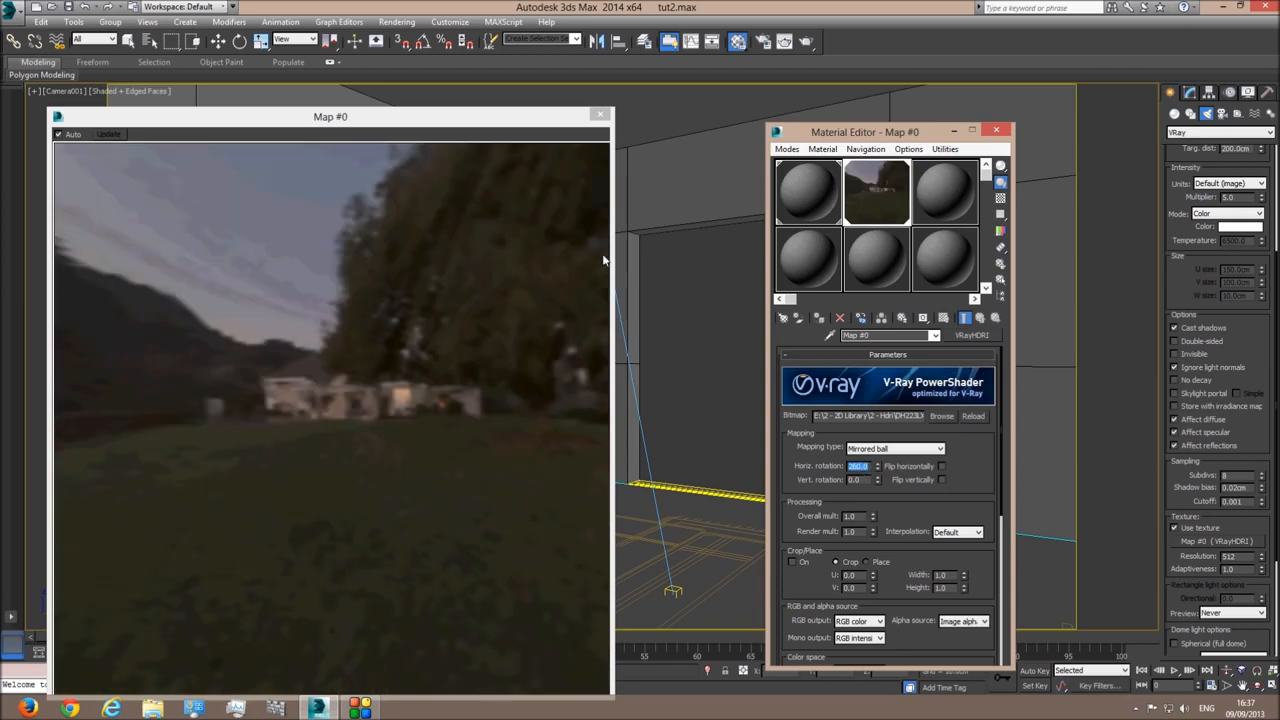
{"action": "left_click", "coordinate": [600, 114]}
{"action": "left_click", "coordinate": [996, 131]}
Step: Select the V-Ray Sun in the perspective view and disable it
{"action": "key", "text": "p"}
{"action": "middle_click_drag", "start_coordinate": [871, 283], "coordinate": [771, 328]}
{"action": "key", "text": "t"}
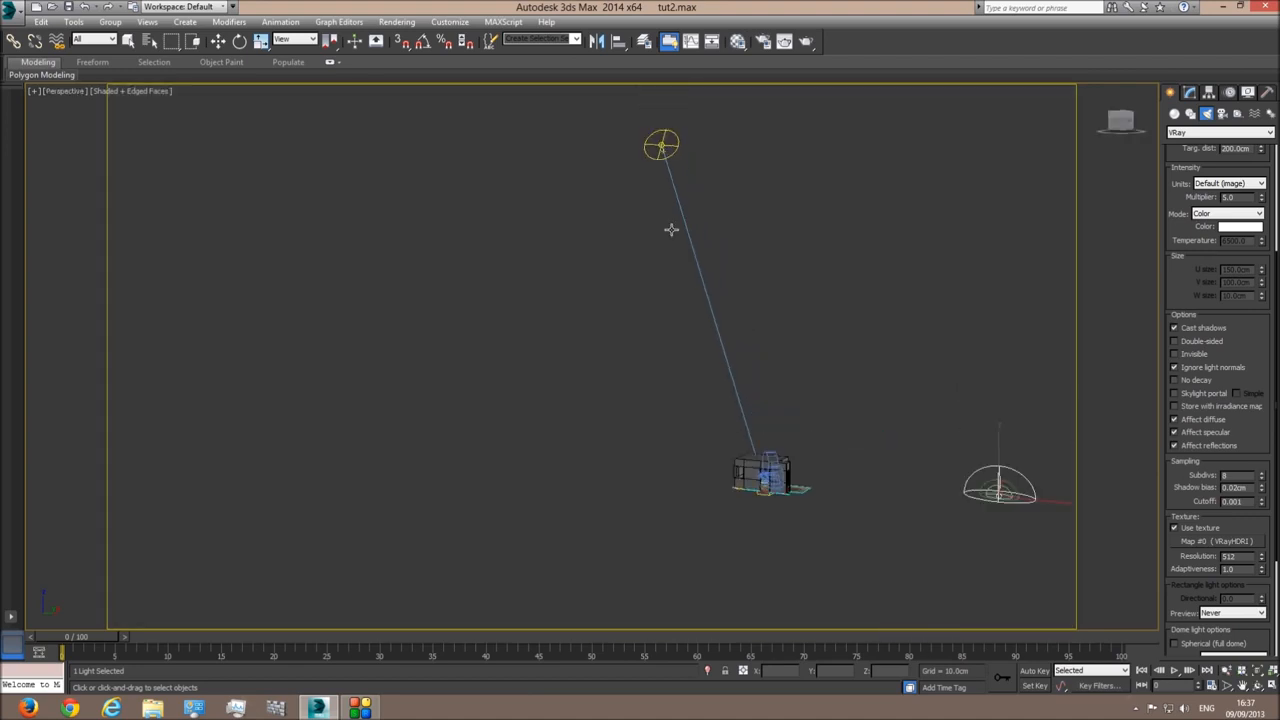
{"action": "key", "text": "c"}
{"action": "key", "text": "p"}
{"action": "scroll", "coordinate": [711, 309], "scroll_direction": "down", "scroll_amount": 10}
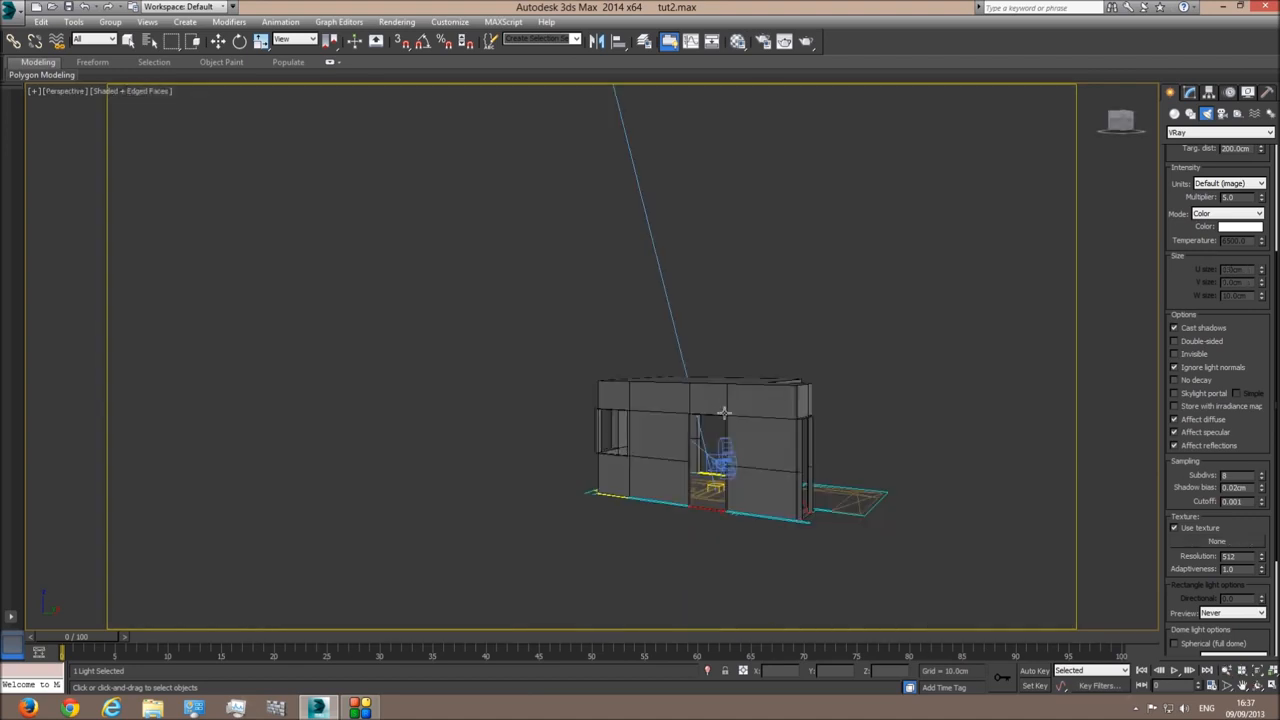
{"action": "scroll", "coordinate": [712, 262], "scroll_direction": "down", "scroll_amount": 5}
{"action": "left_click", "coordinate": [671, 240]}
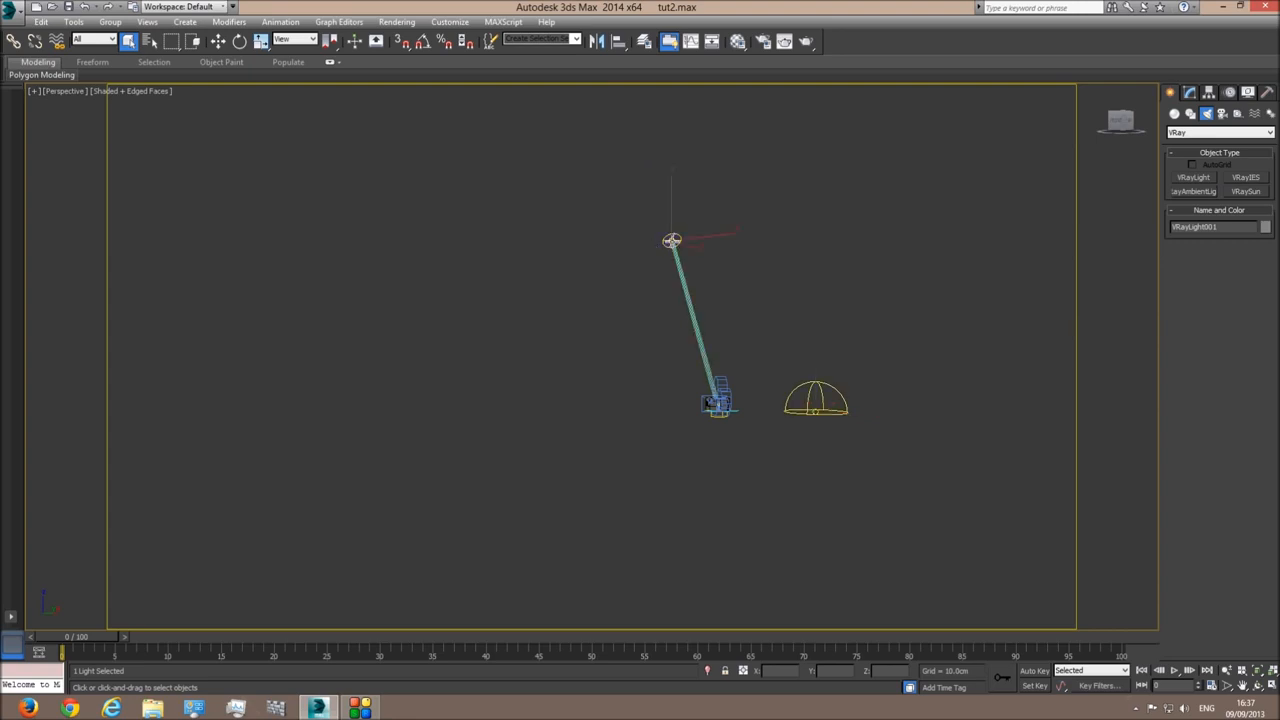
{"action": "left_click", "coordinate": [1188, 92]}
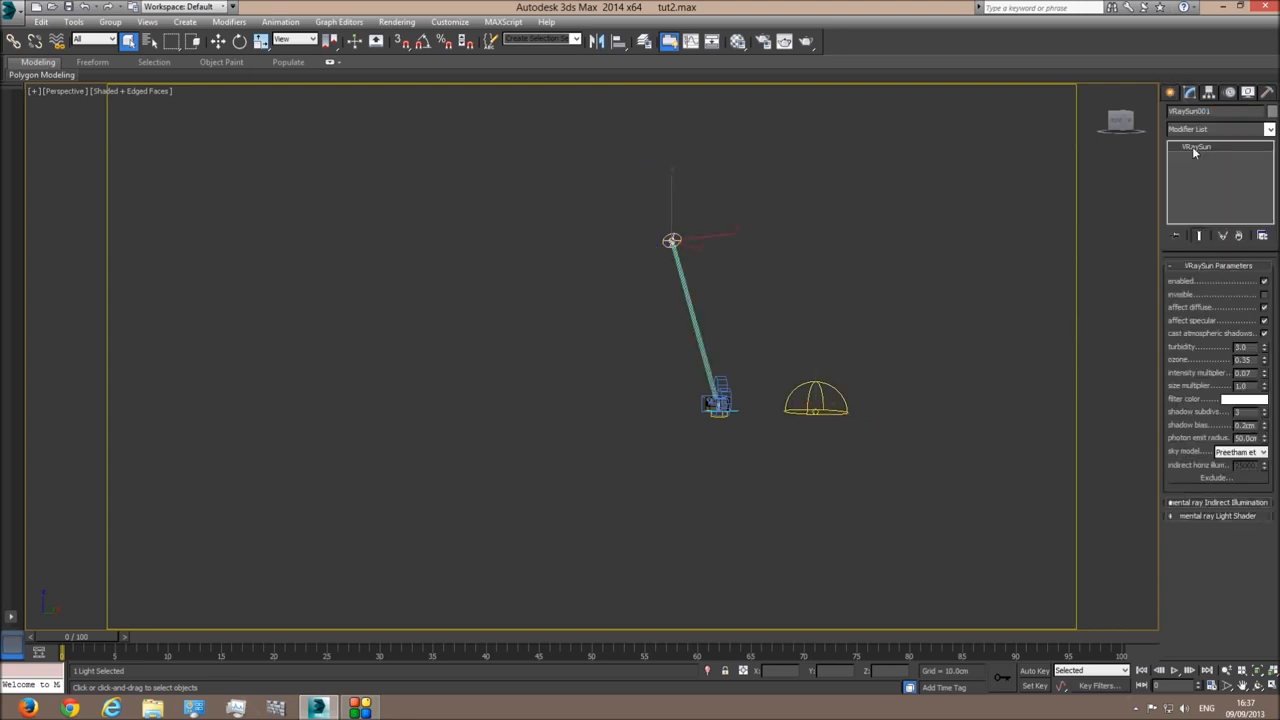
{"action": "left_click", "coordinate": [1265, 283]}
Step: Start a test render of the camera view with only the dome light, cancel it, and close the render and Material Editor windows
{"action": "left_click", "coordinate": [830, 410]}
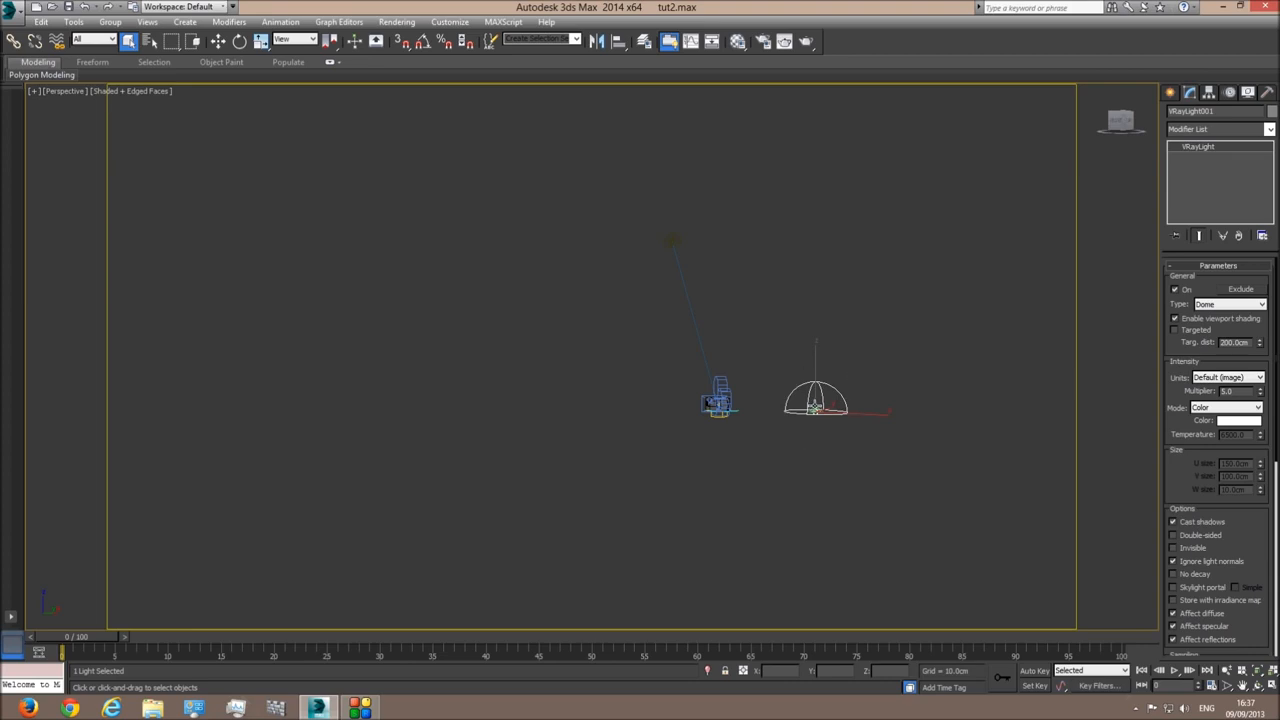
{"action": "key", "text": "c"}
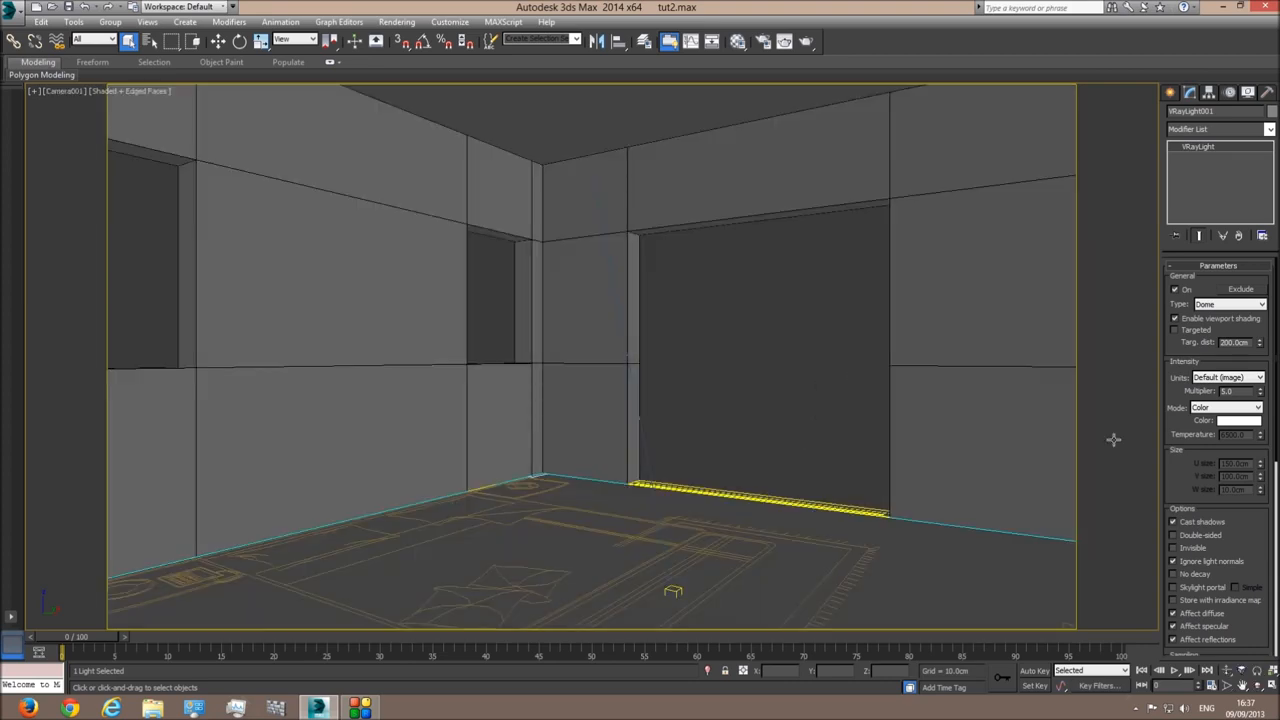
{"action": "left_click", "coordinate": [808, 42]}
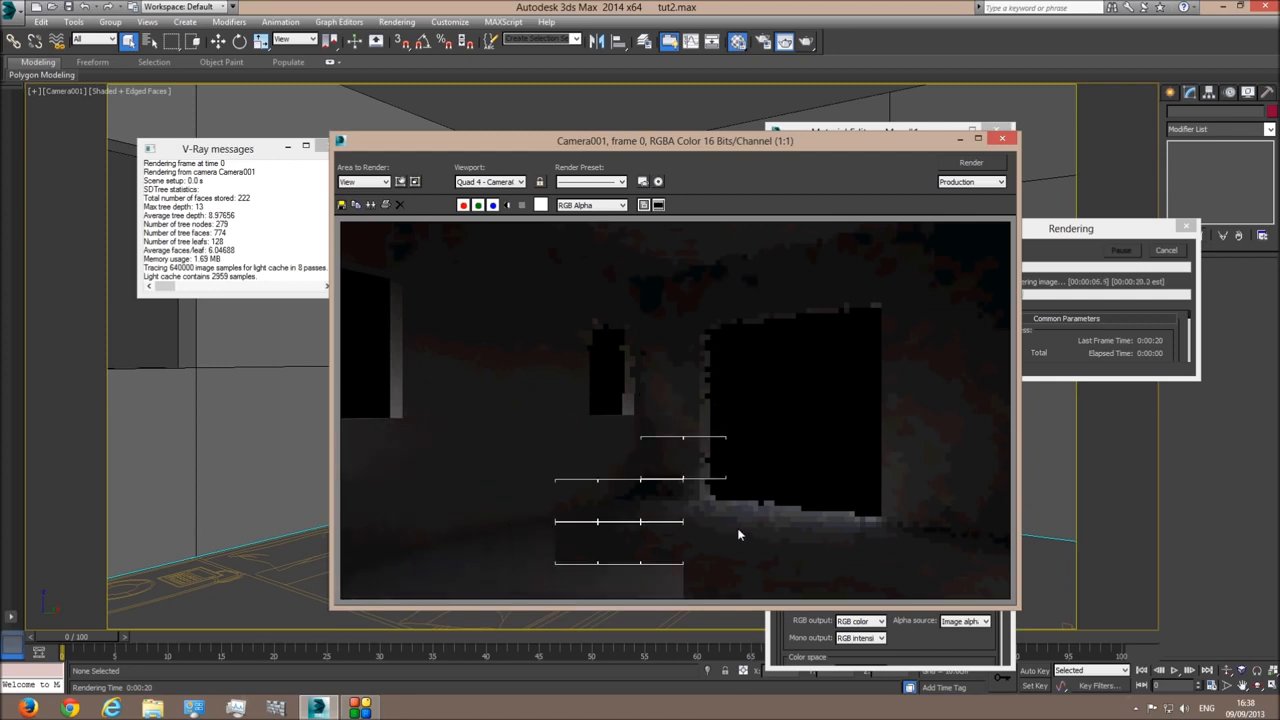
{"action": "left_click", "coordinate": [1173, 252]}
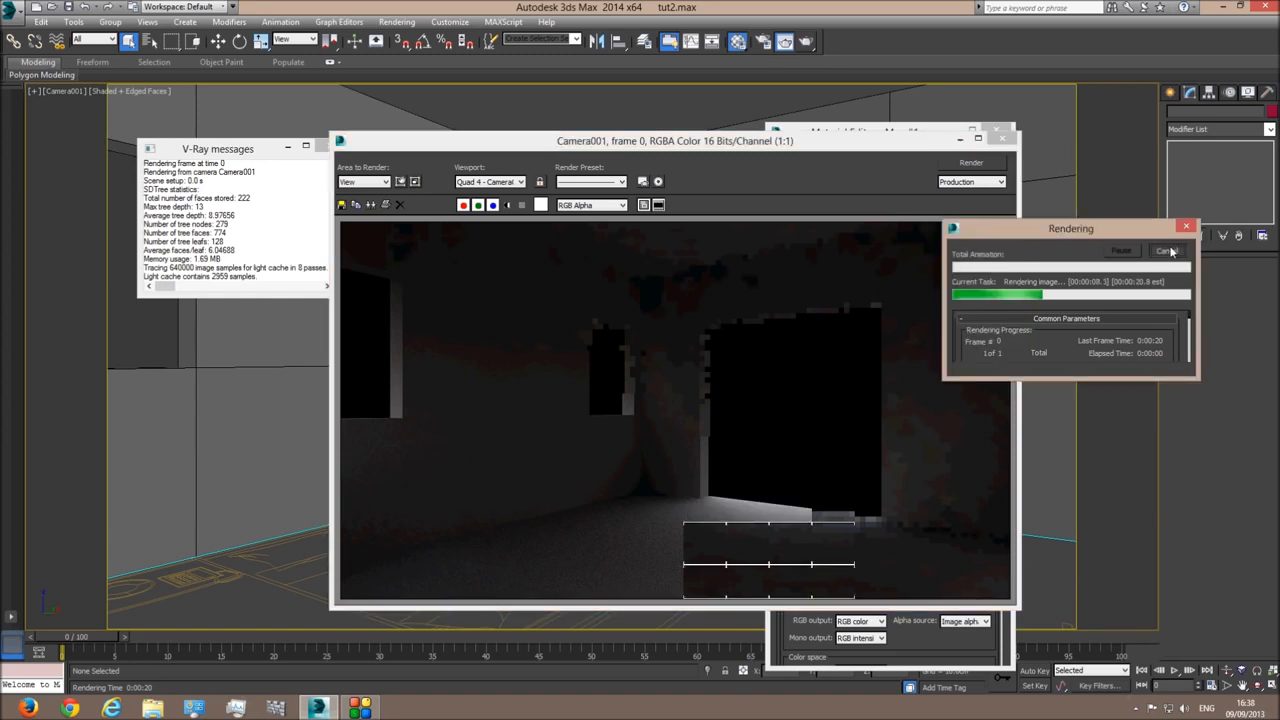
{"action": "left_click", "coordinate": [1006, 138]}
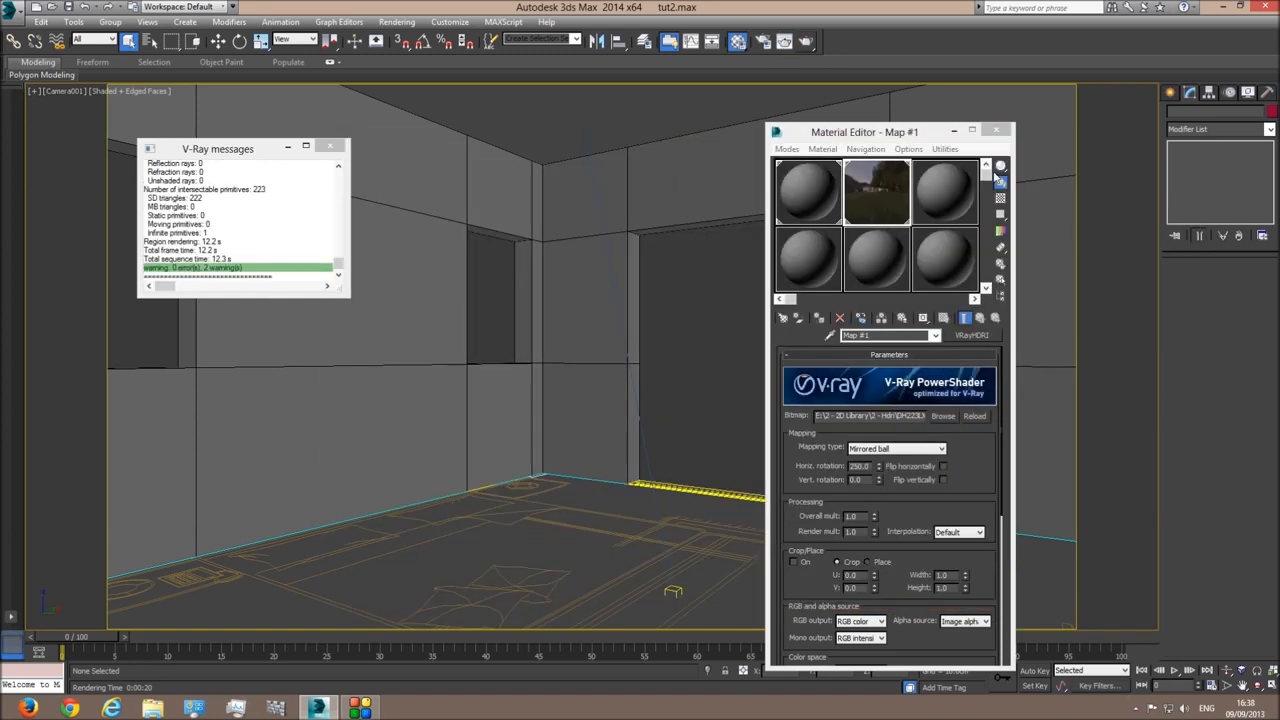
{"action": "left_click", "coordinate": [996, 130]}
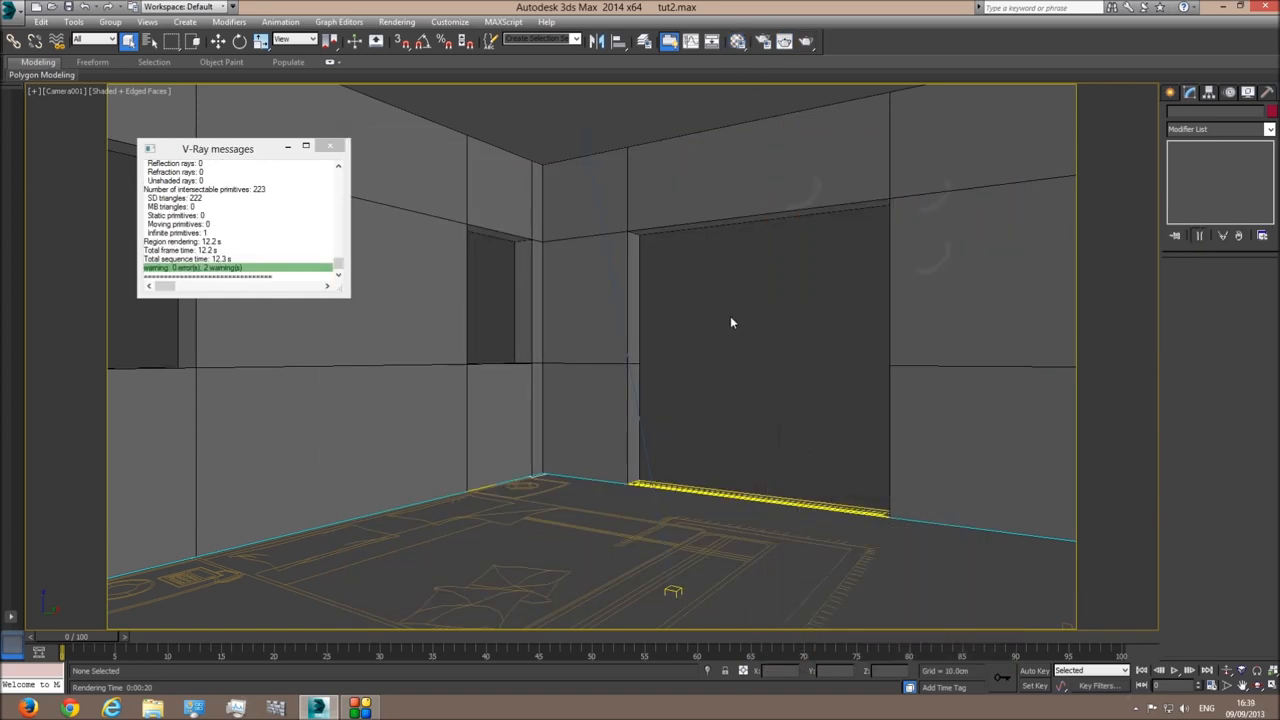
Step: Select the dome light, set its HDRI map's inverse gamma to 2.2, and check the map in an enlarged preview
{"action": "key", "text": "p"}
{"action": "scroll", "coordinate": [733, 320], "scroll_direction": "down", "scroll_amount": 10}
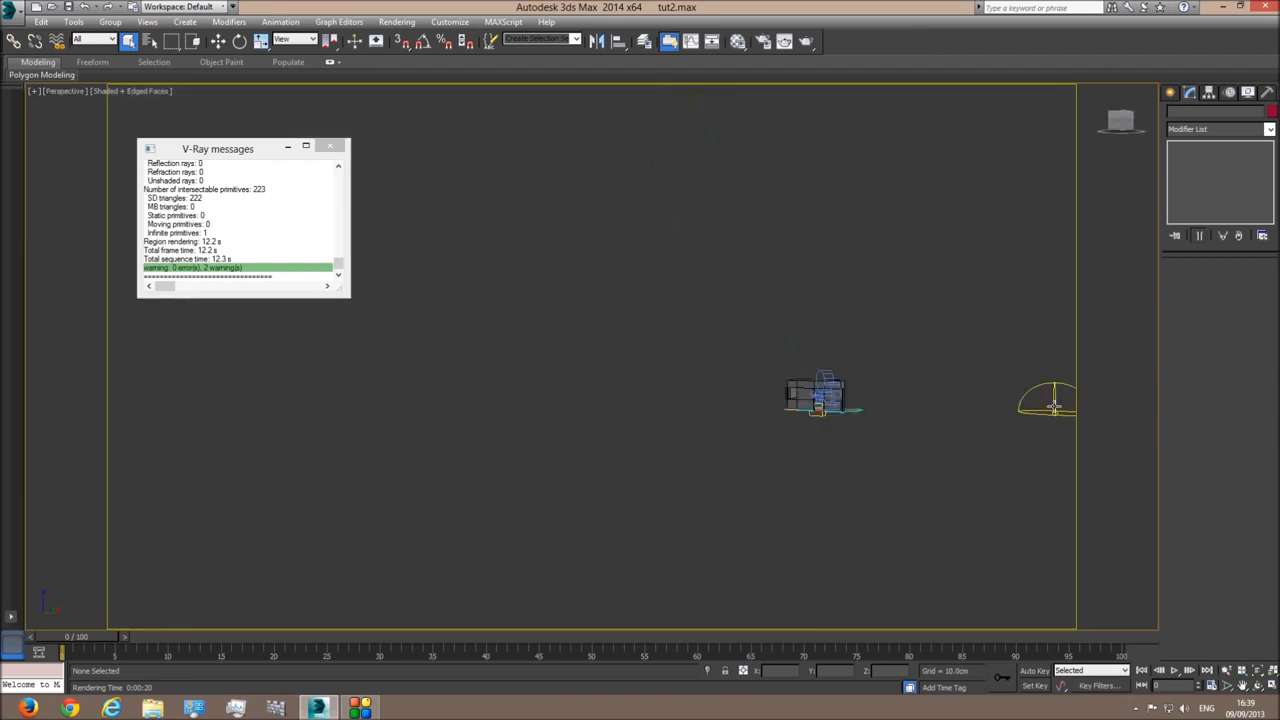
{"action": "left_click", "coordinate": [1052, 404]}
{"action": "left_click", "coordinate": [737, 41]}
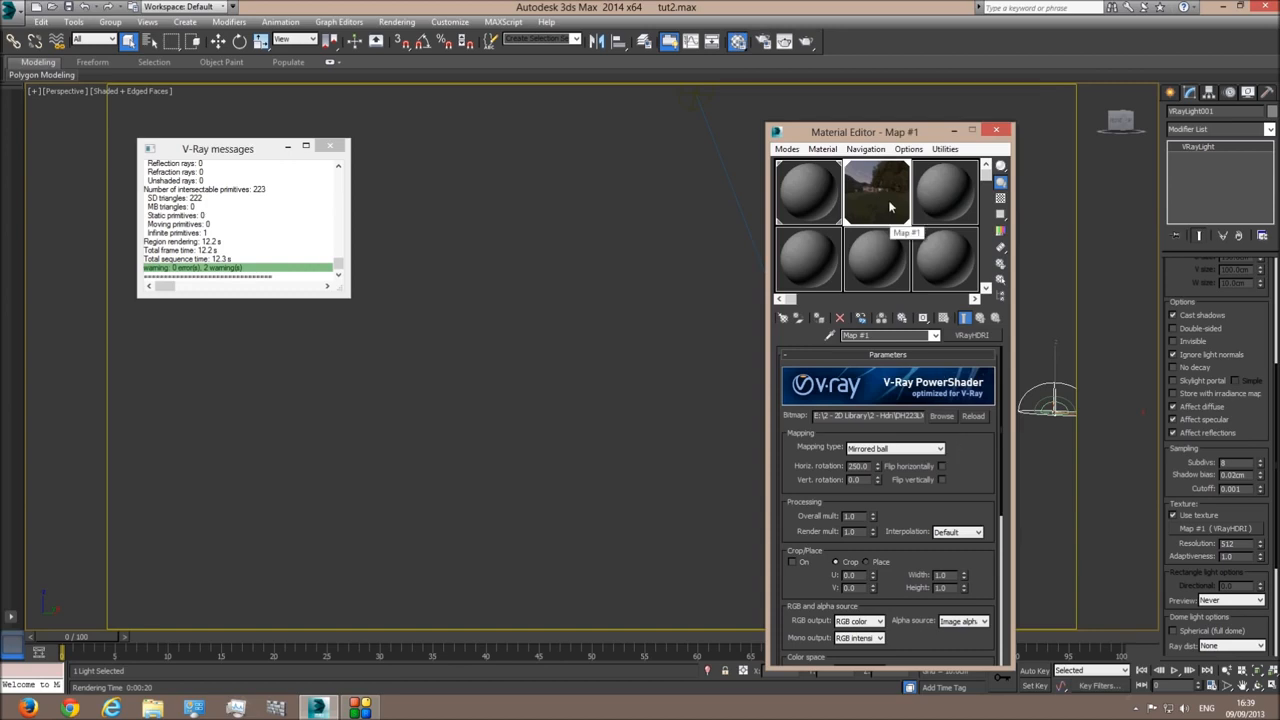
{"action": "left_click_drag", "start_coordinate": [970, 478], "coordinate": [962, 309]}
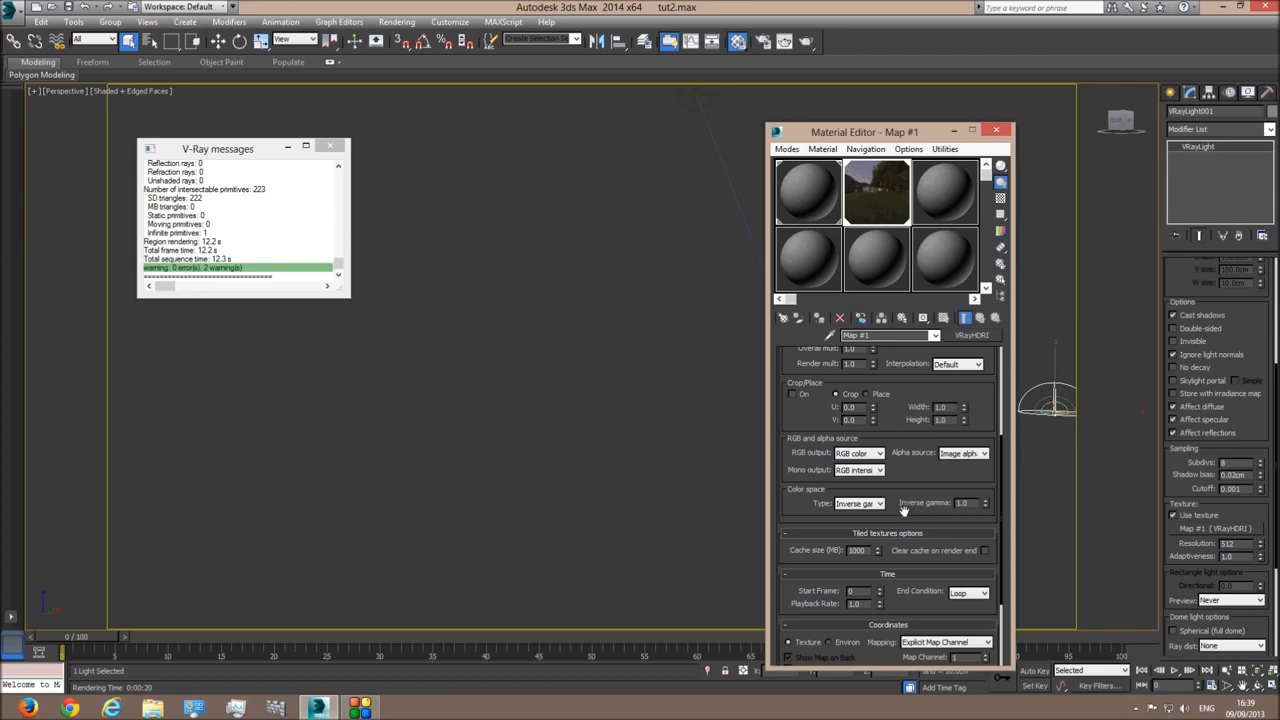
{"action": "double_click", "coordinate": [963, 503]}
{"action": "type", "text": "2.2"}
{"action": "key", "text": "Return"}
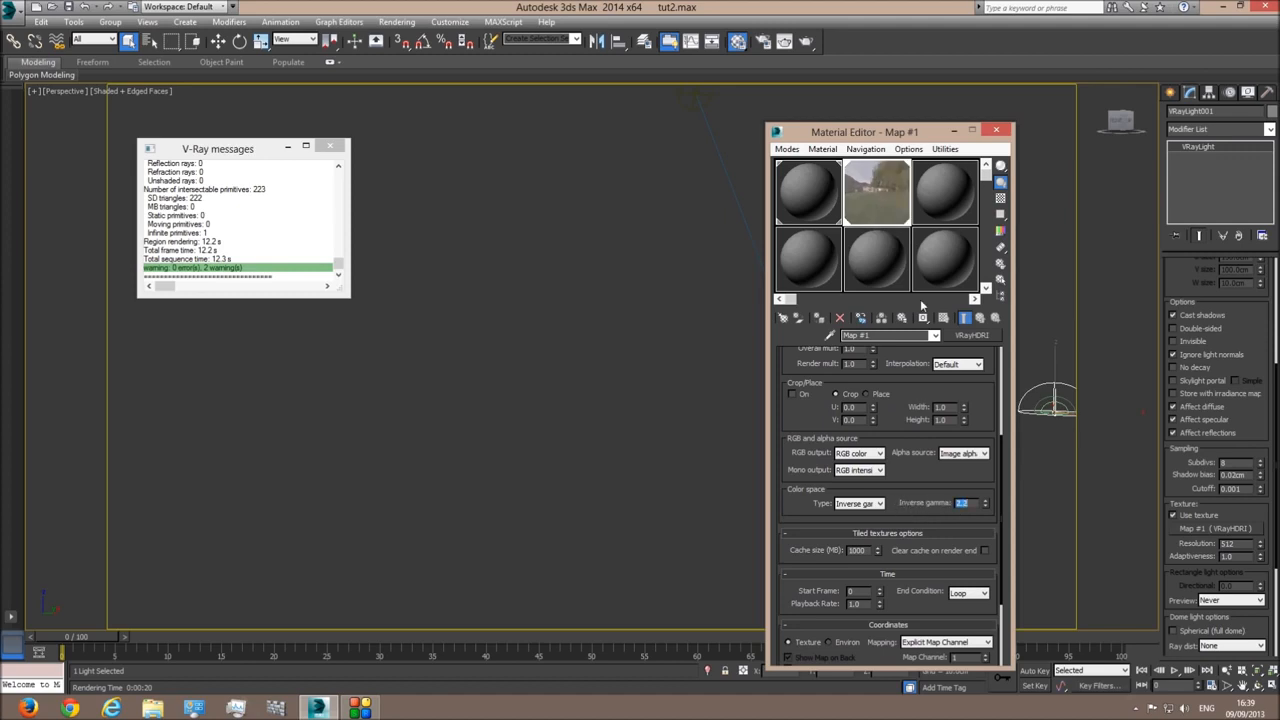
{"action": "double_click", "coordinate": [880, 222]}
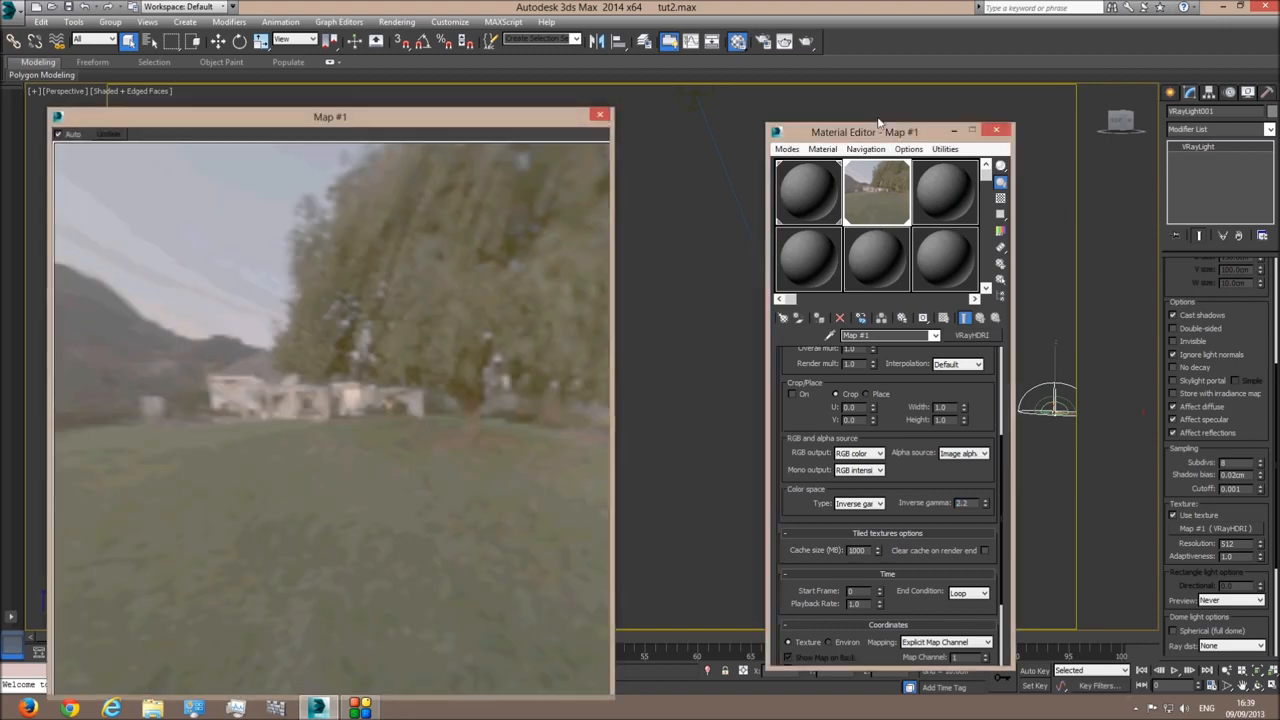
{"action": "left_click", "coordinate": [601, 115]}
{"action": "left_click", "coordinate": [997, 130]}
Step: Start another test render of the camera view with the adjusted map gamma, cancel it, and close the rendered image
{"action": "key", "text": "c"}
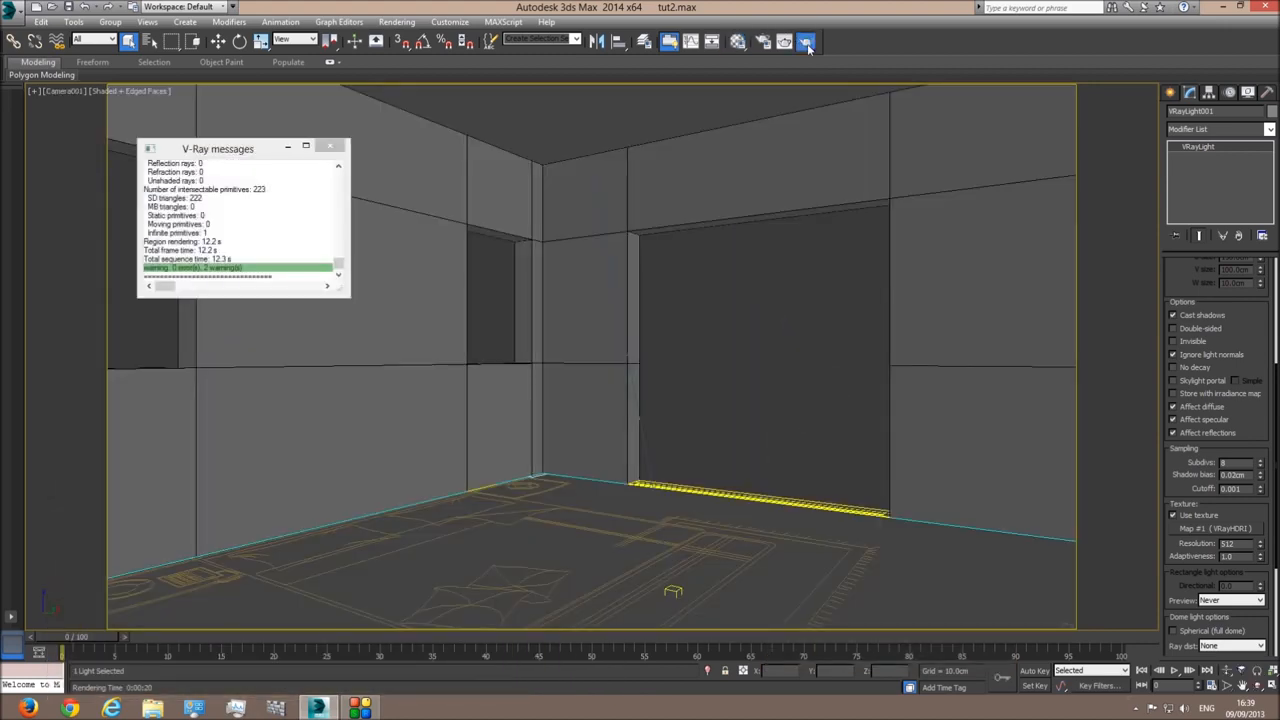
{"action": "left_click", "coordinate": [786, 41]}
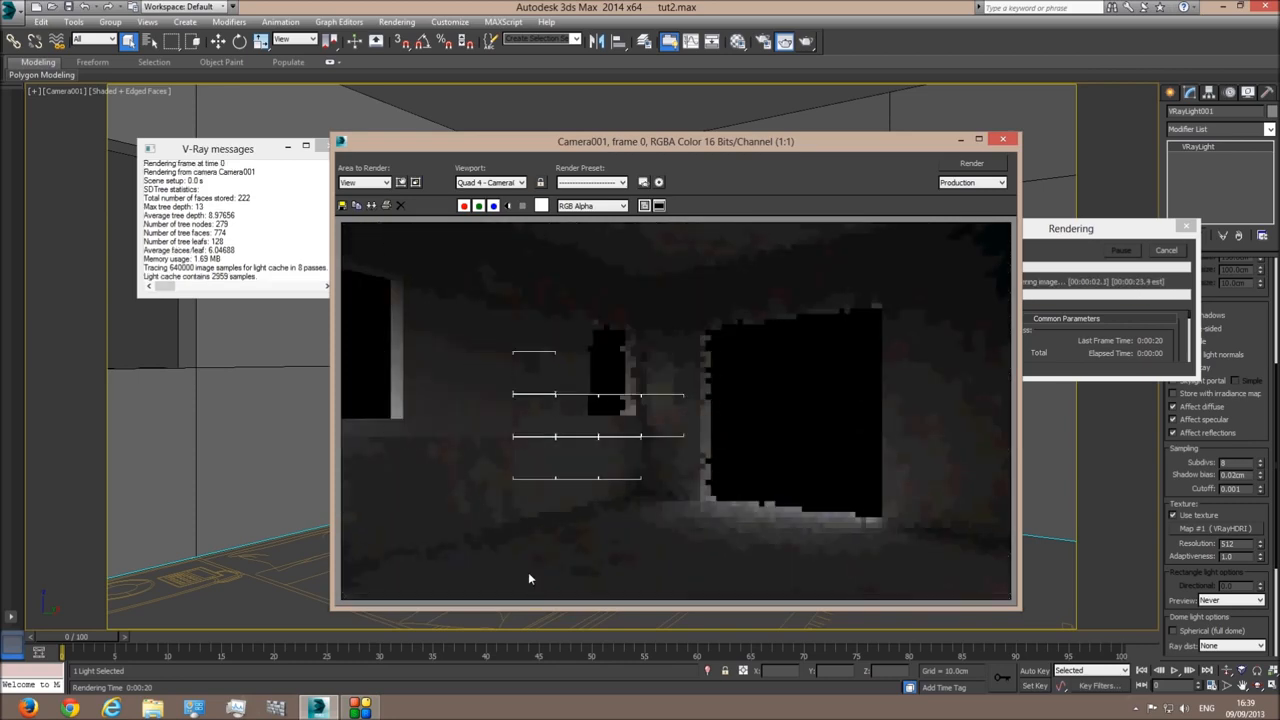
{"action": "left_click", "coordinate": [1170, 252]}
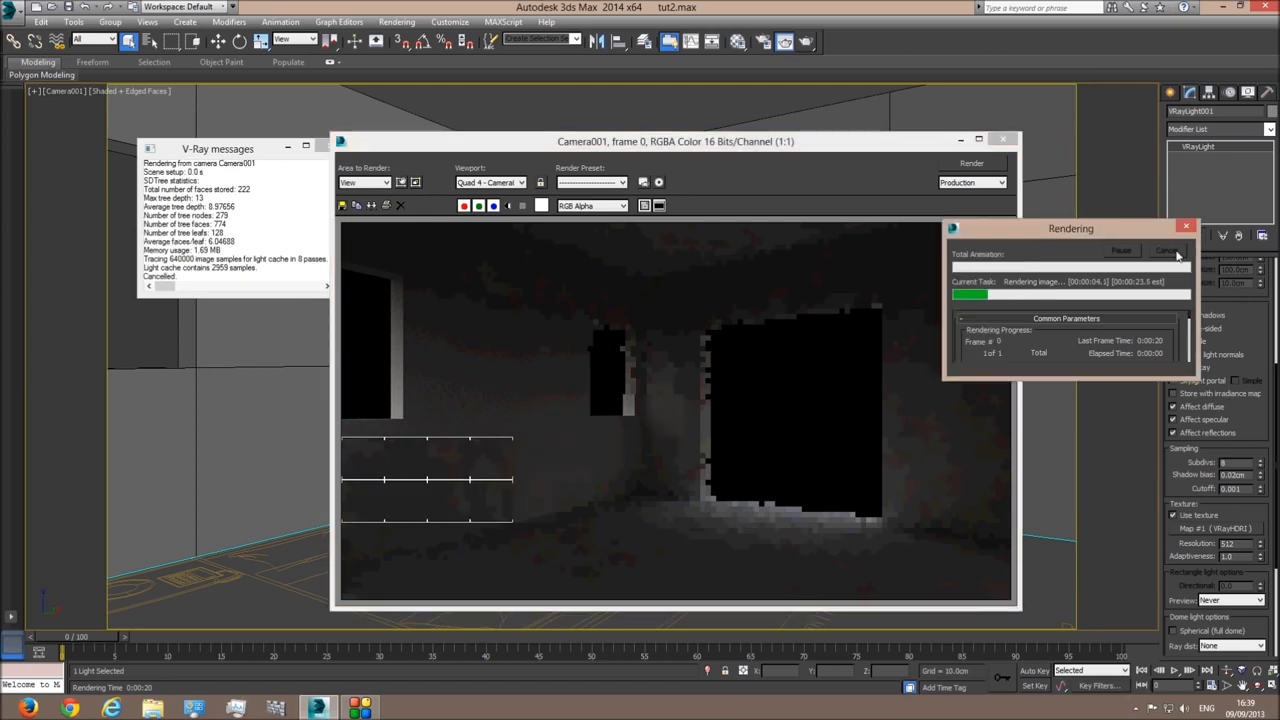
{"action": "left_click", "coordinate": [1003, 141]}
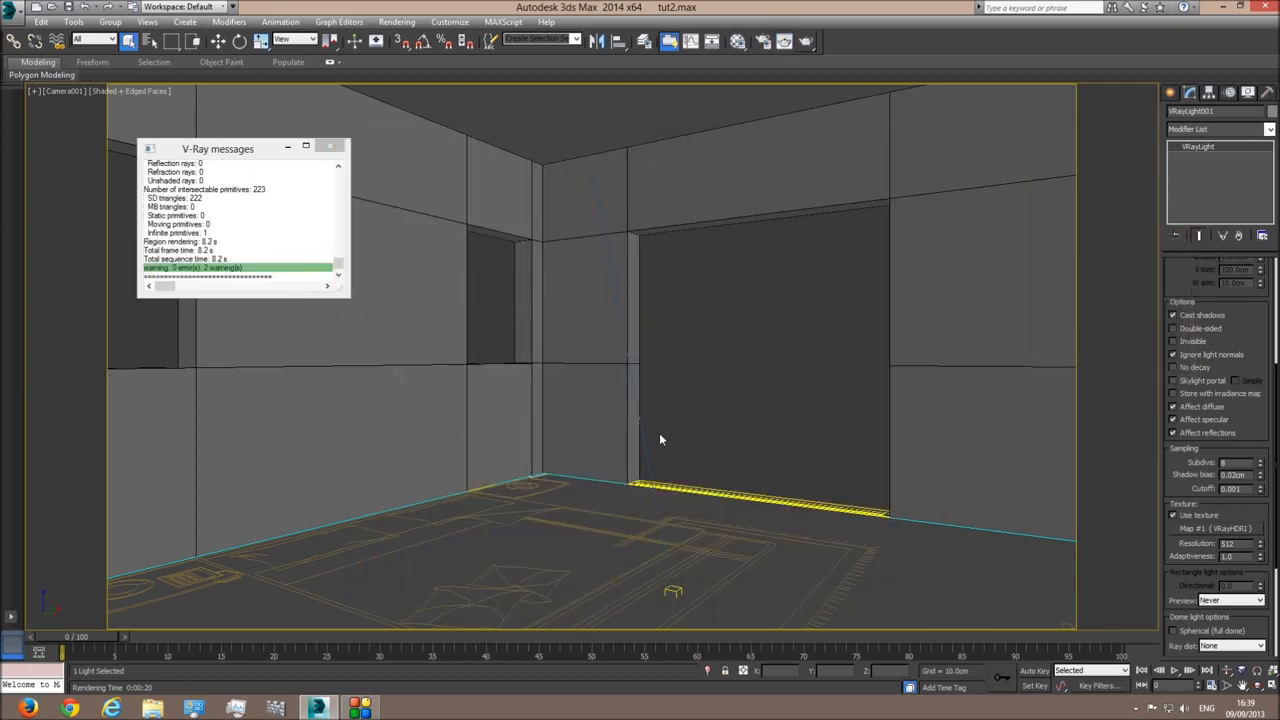
Step: Re-enable the V-Ray Sun in the perspective view and clear the selection
{"action": "key", "text": "p"}
{"action": "scroll", "coordinate": [648, 463], "scroll_direction": "down", "scroll_amount": 8}
{"action": "middle_click_drag", "start_coordinate": [605, 197], "coordinate": [628, 388]}
{"action": "left_click", "coordinate": [591, 205]}
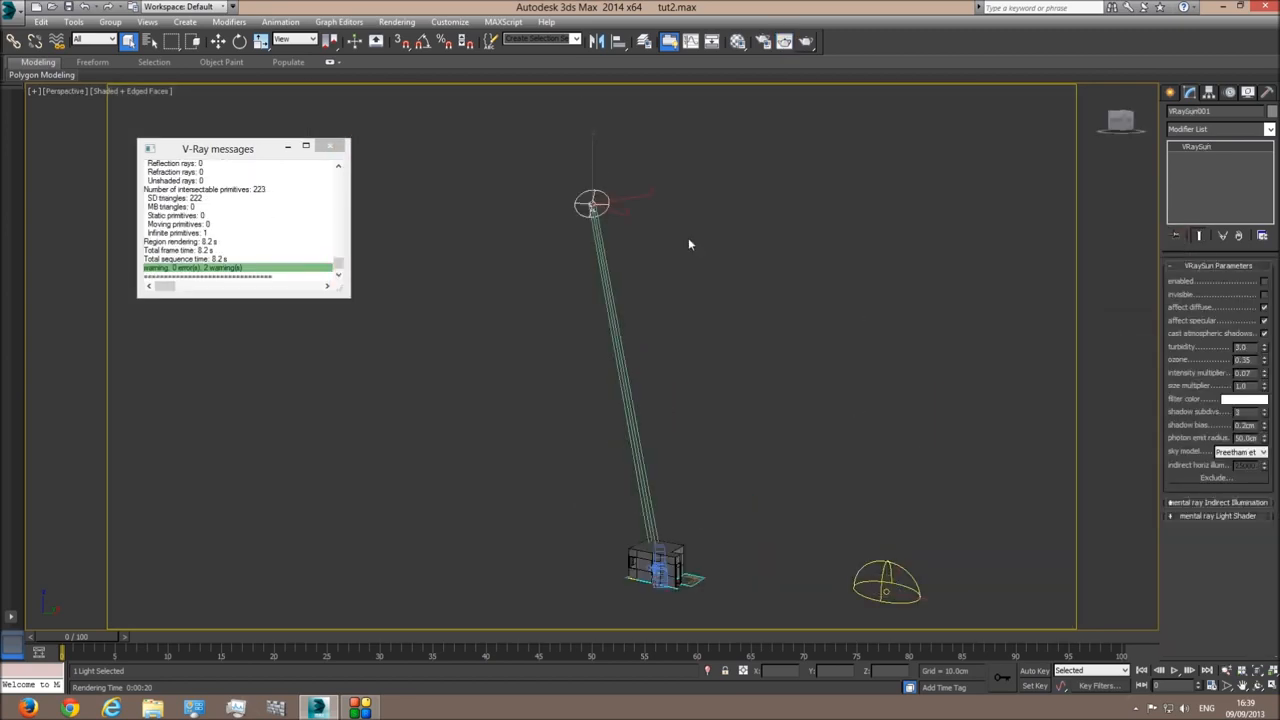
{"action": "left_click", "coordinate": [830, 320]}
Step: Run a test render of the camera view with the sun and dome light, and close the rendered image
{"action": "key", "text": "c"}
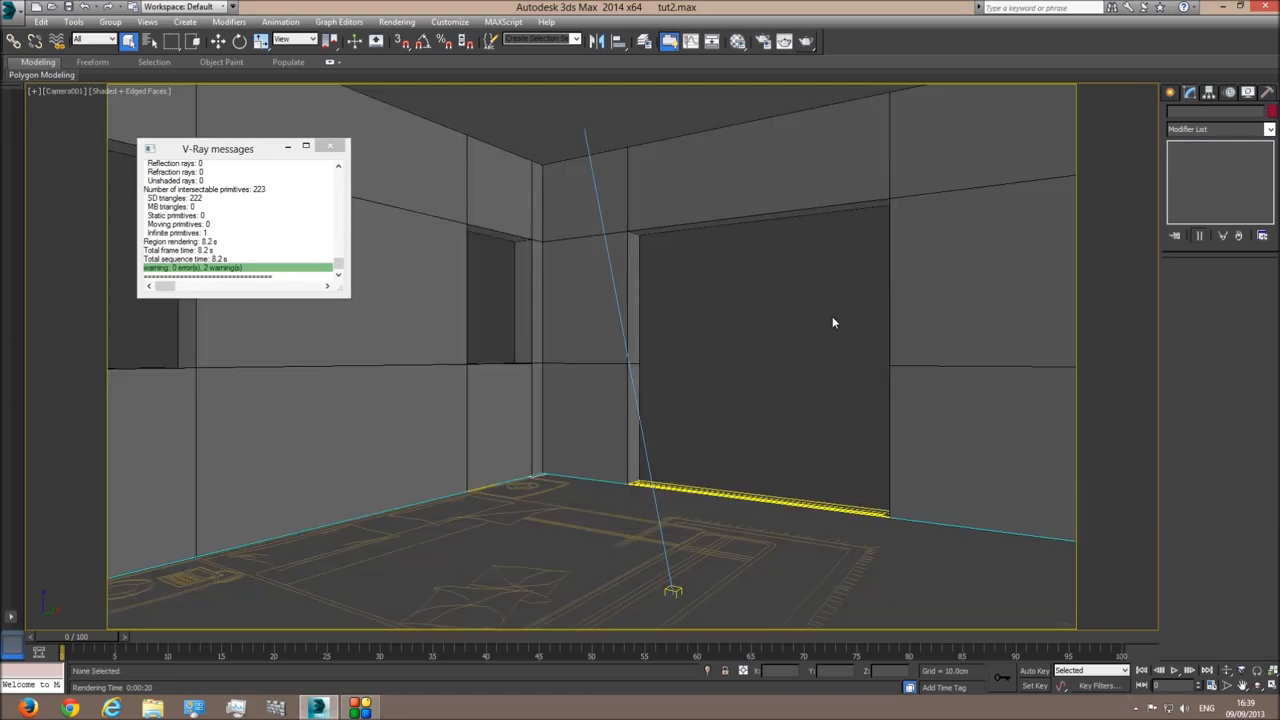
{"action": "left_click", "coordinate": [807, 42]}
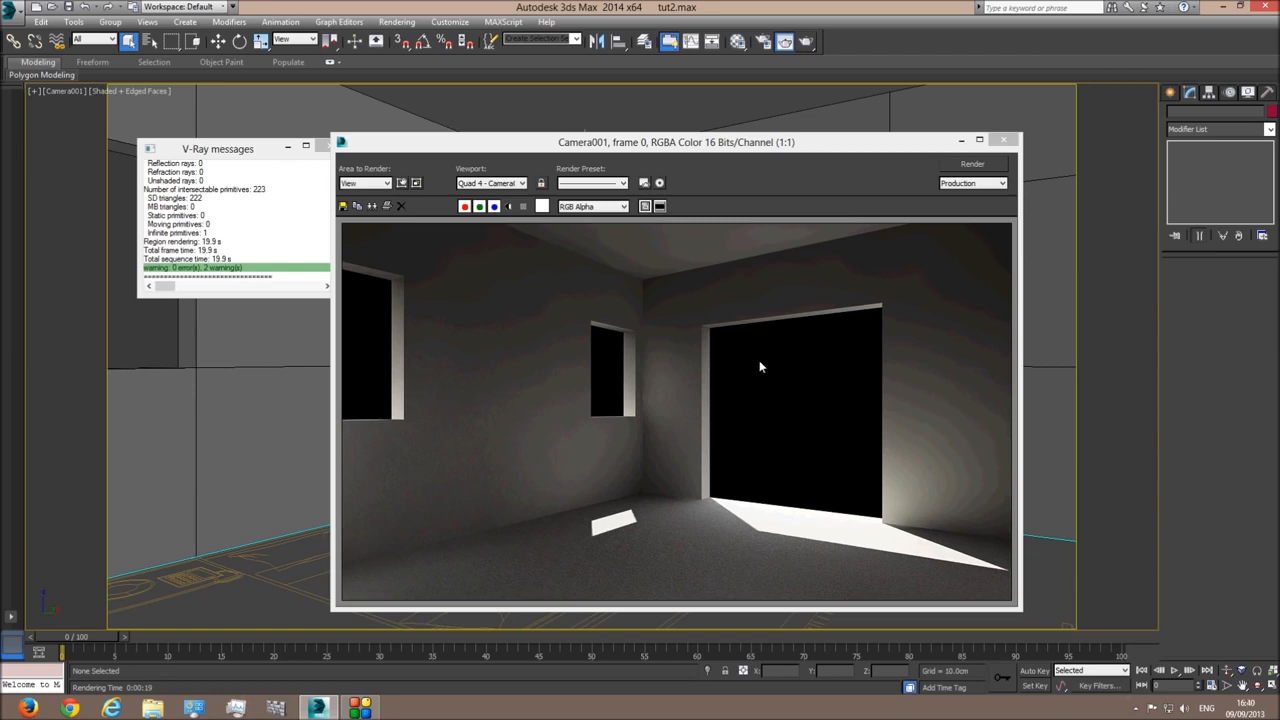
{"action": "left_click", "coordinate": [1005, 141]}
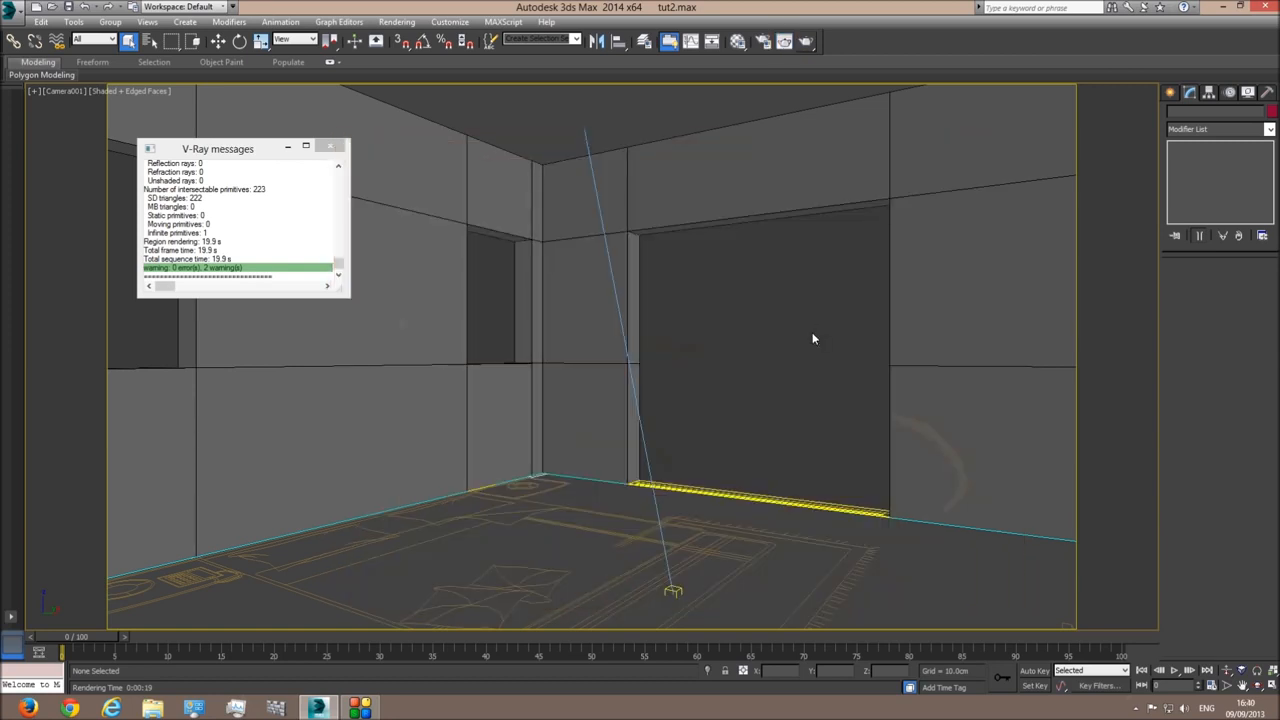
Step: Close the V-Ray messages and draw a plane V-Ray light over the door opening in front view, half-length about 46 cm, half-width about 105 cm
{"action": "key", "text": "f"}
{"action": "middle_click_drag", "start_coordinate": [451, 365], "coordinate": [601, 373]}
{"action": "scroll", "coordinate": [602, 376], "scroll_direction": "up", "scroll_amount": 4}
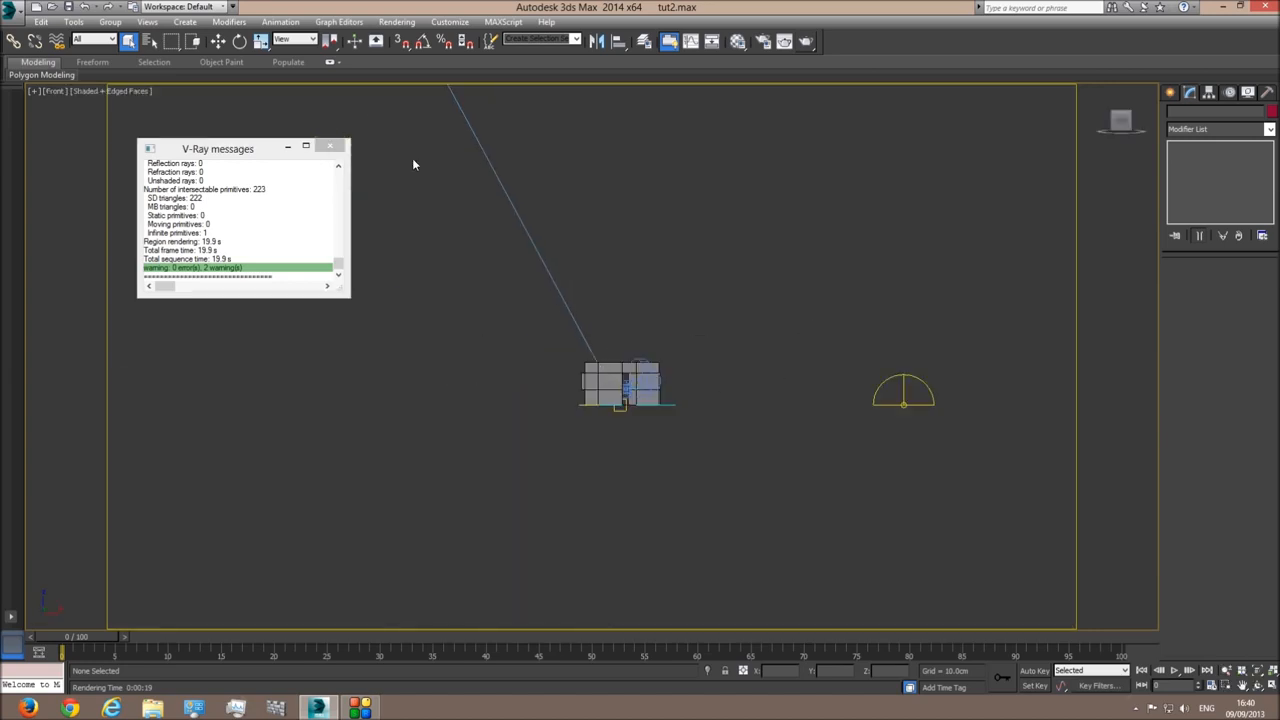
{"action": "left_click", "coordinate": [333, 148]}
{"action": "scroll", "coordinate": [632, 394], "scroll_direction": "up", "scroll_amount": 5}
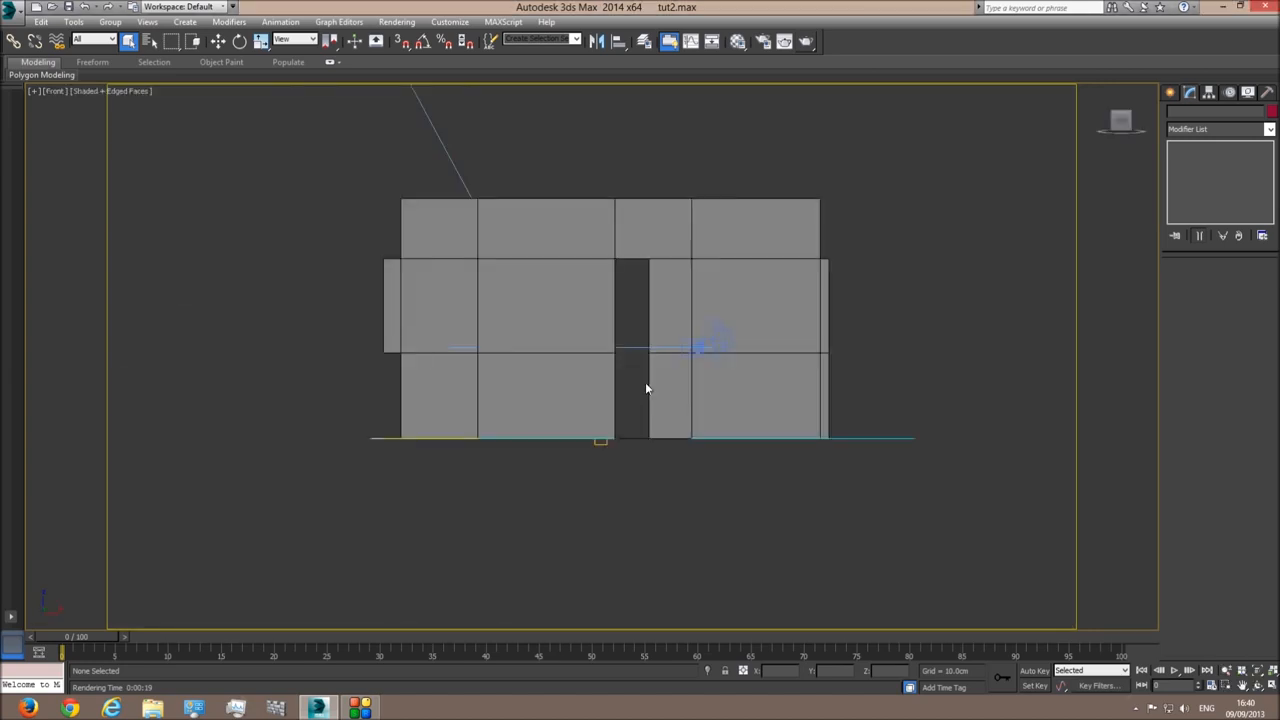
{"action": "left_click", "coordinate": [1171, 93]}
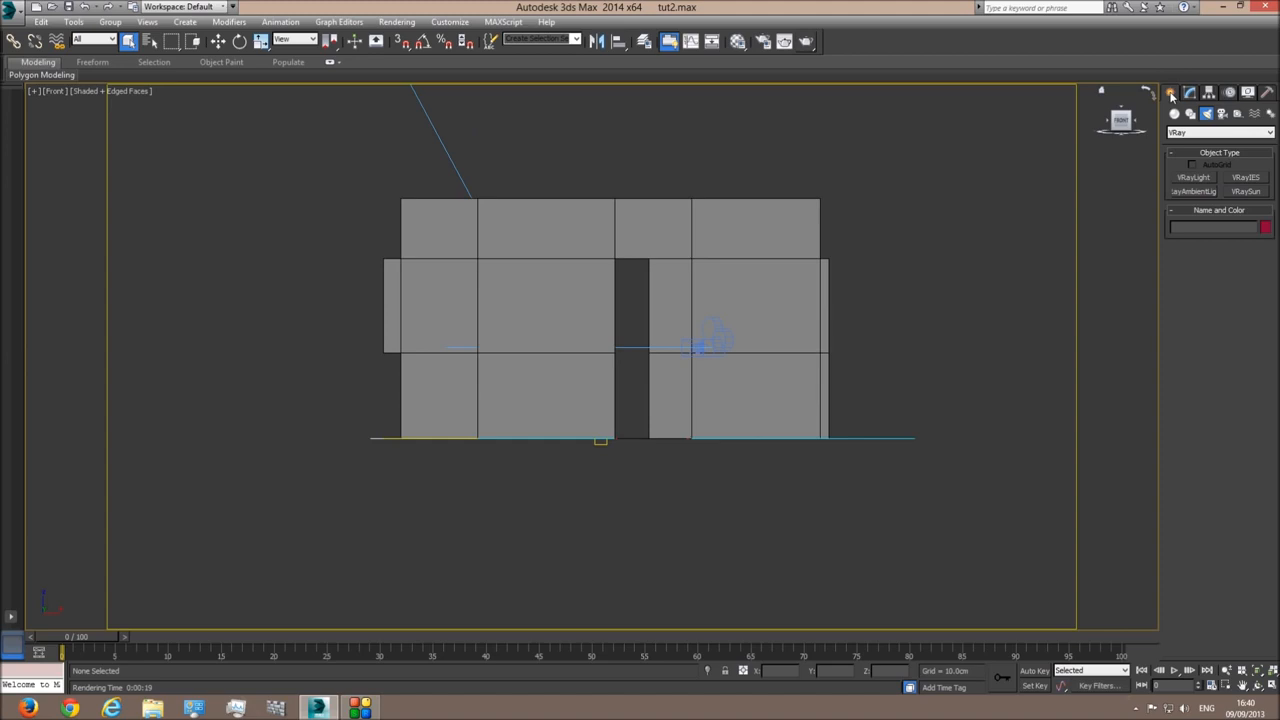
{"action": "left_click", "coordinate": [1195, 177]}
{"action": "left_click", "coordinate": [1224, 288]}
{"action": "left_click", "coordinate": [1218, 297]}
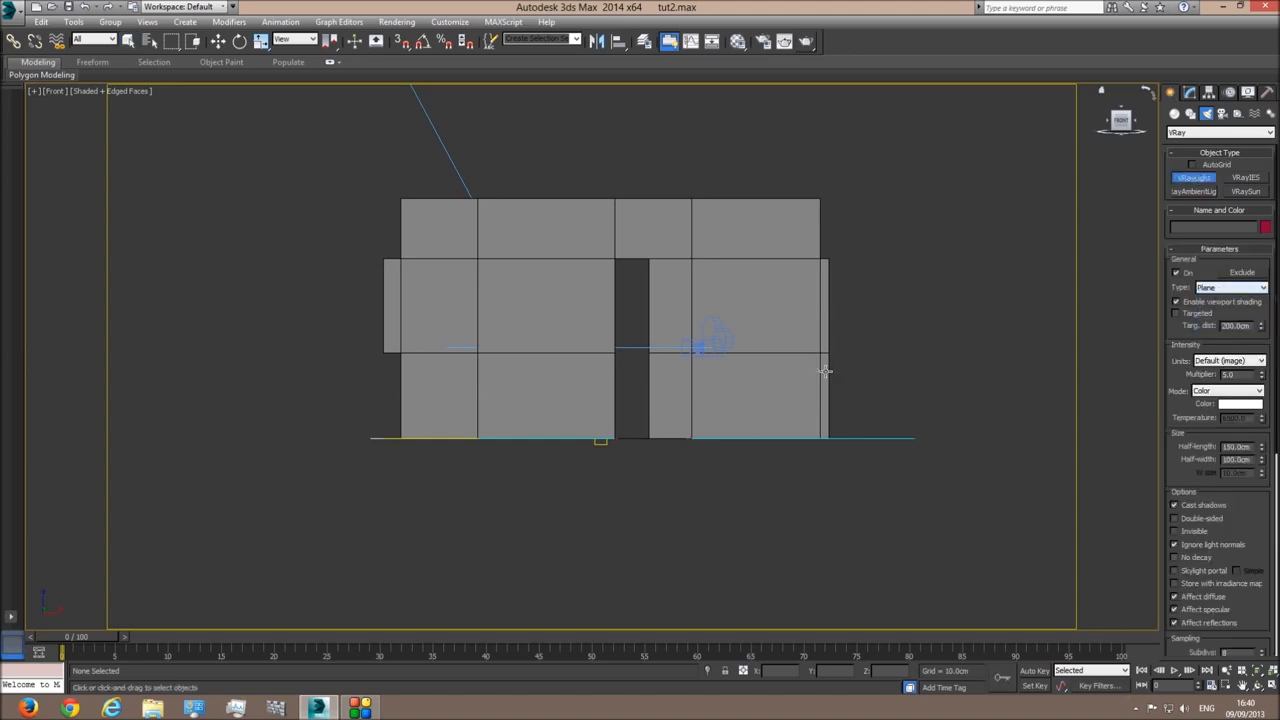
{"action": "left_click_drag", "start_coordinate": [613, 258], "coordinate": [691, 437]}
{"action": "key", "text": "F3"}
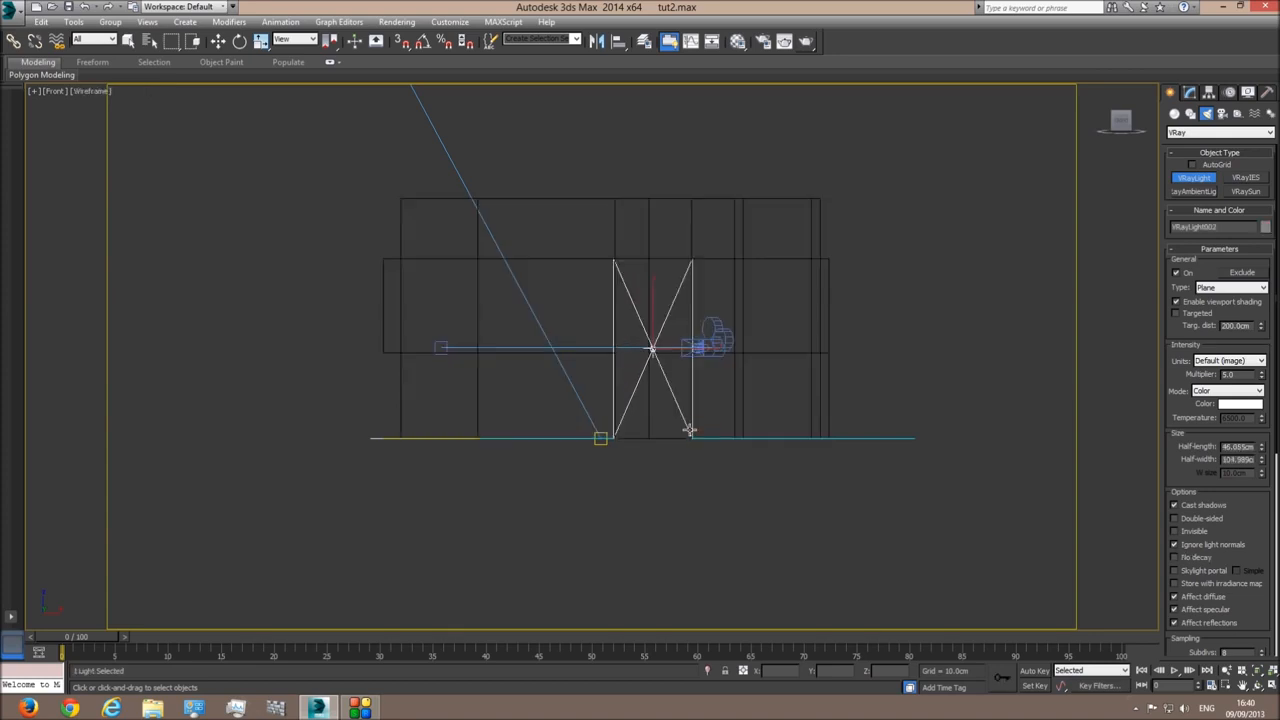
Step: Move the plane light in top view to the inner face of the door opening and check its placement in perspective
{"action": "key", "text": "t"}
{"action": "scroll", "coordinate": [640, 370], "scroll_direction": "up", "scroll_amount": 6}
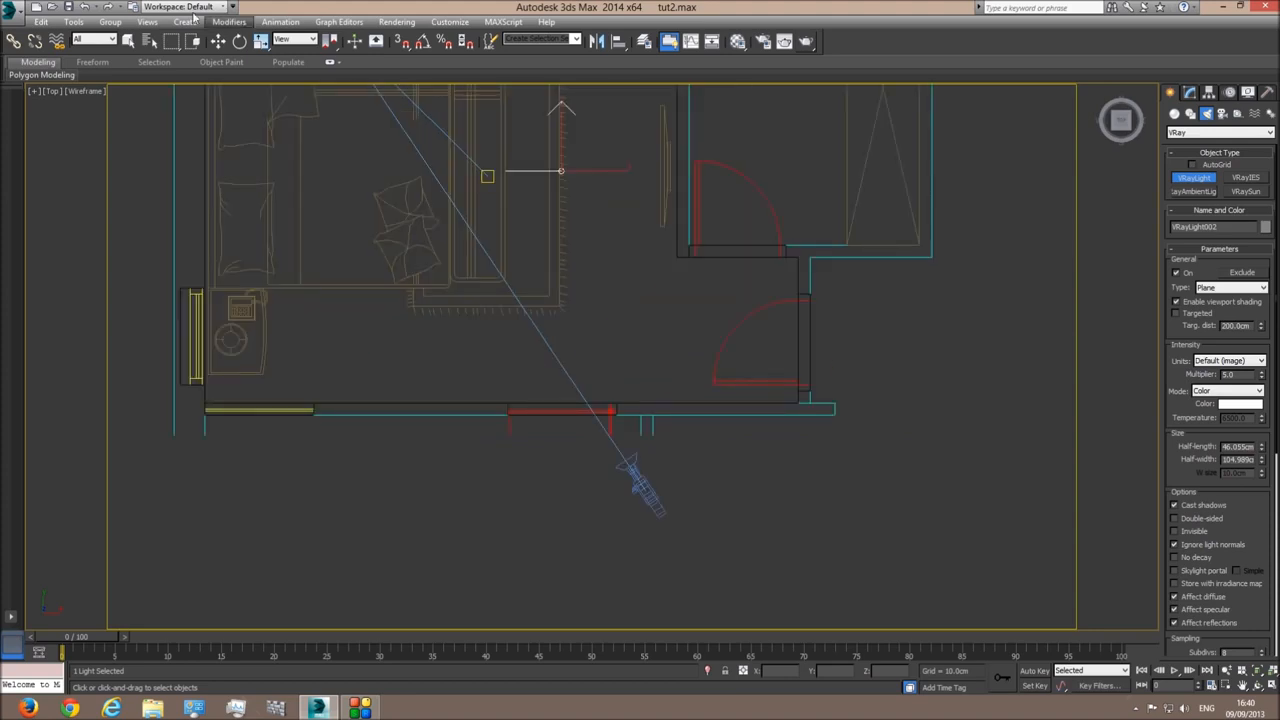
{"action": "left_click", "coordinate": [218, 40]}
{"action": "left_click_drag", "start_coordinate": [549, 134], "coordinate": [560, 363]}
{"action": "key", "text": "p"}
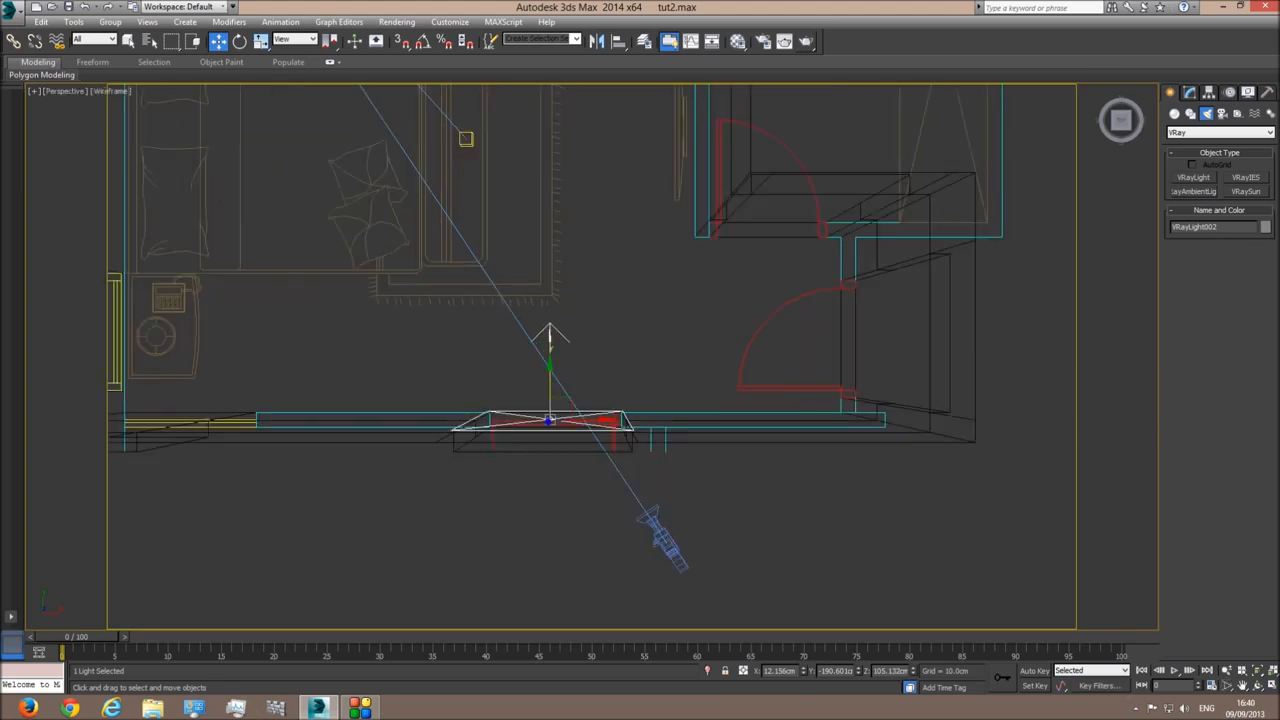
{"action": "left_click", "coordinate": [1256, 671]}
{"action": "left_click", "coordinate": [1257, 685]}
{"action": "key", "text": "F3"}
{"action": "left_click_drag", "start_coordinate": [600, 380], "coordinate": [583, 291]}
{"action": "left_click_drag", "start_coordinate": [592, 354], "coordinate": [598, 368]}
{"action": "scroll", "coordinate": [598, 368], "scroll_direction": "down", "scroll_amount": 5}
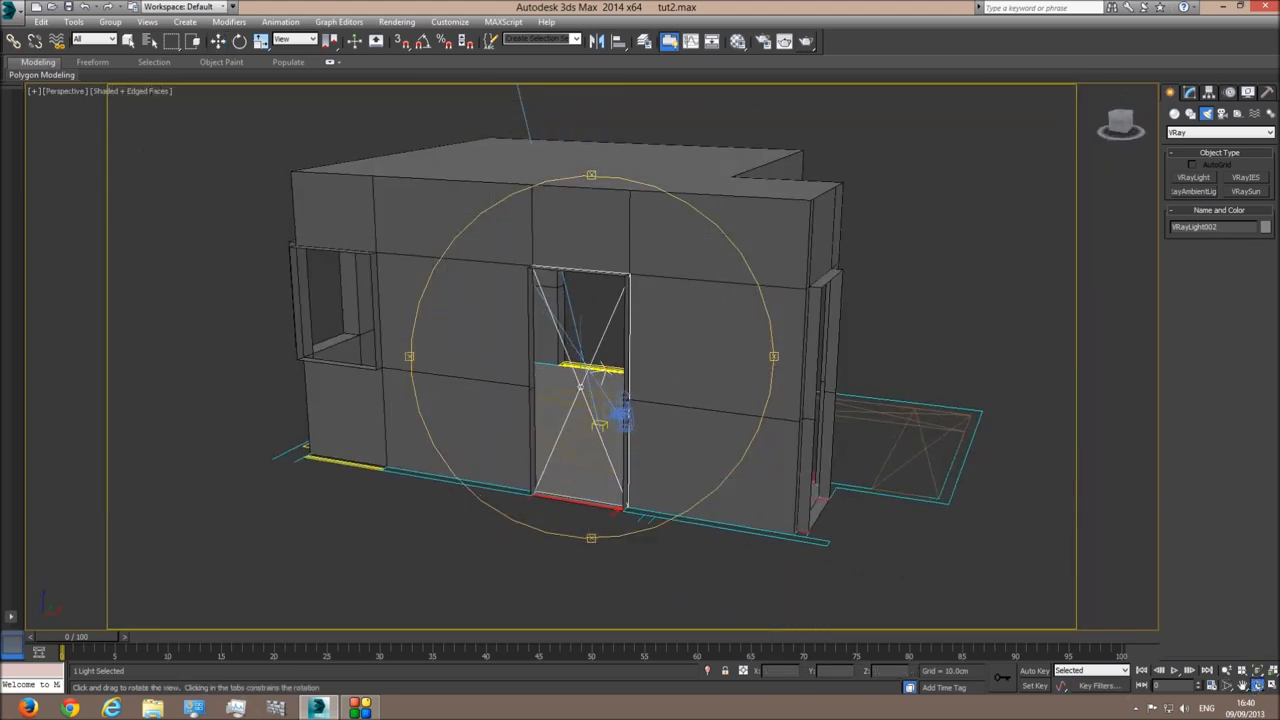
Step: Configure the door's plane light as invisible, with a pale cyan colour and a multiplier of 4.0
{"action": "left_click", "coordinate": [1196, 94]}
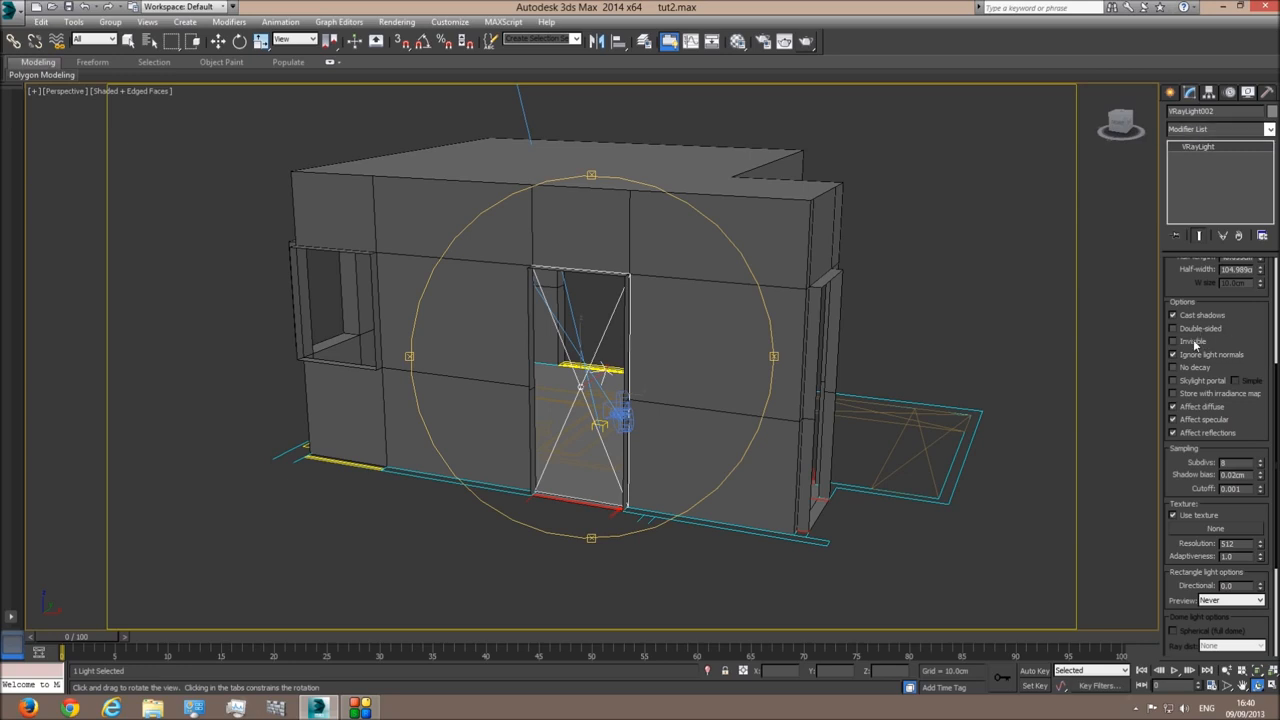
{"action": "left_click_drag", "start_coordinate": [1254, 340], "coordinate": [1251, 334]}
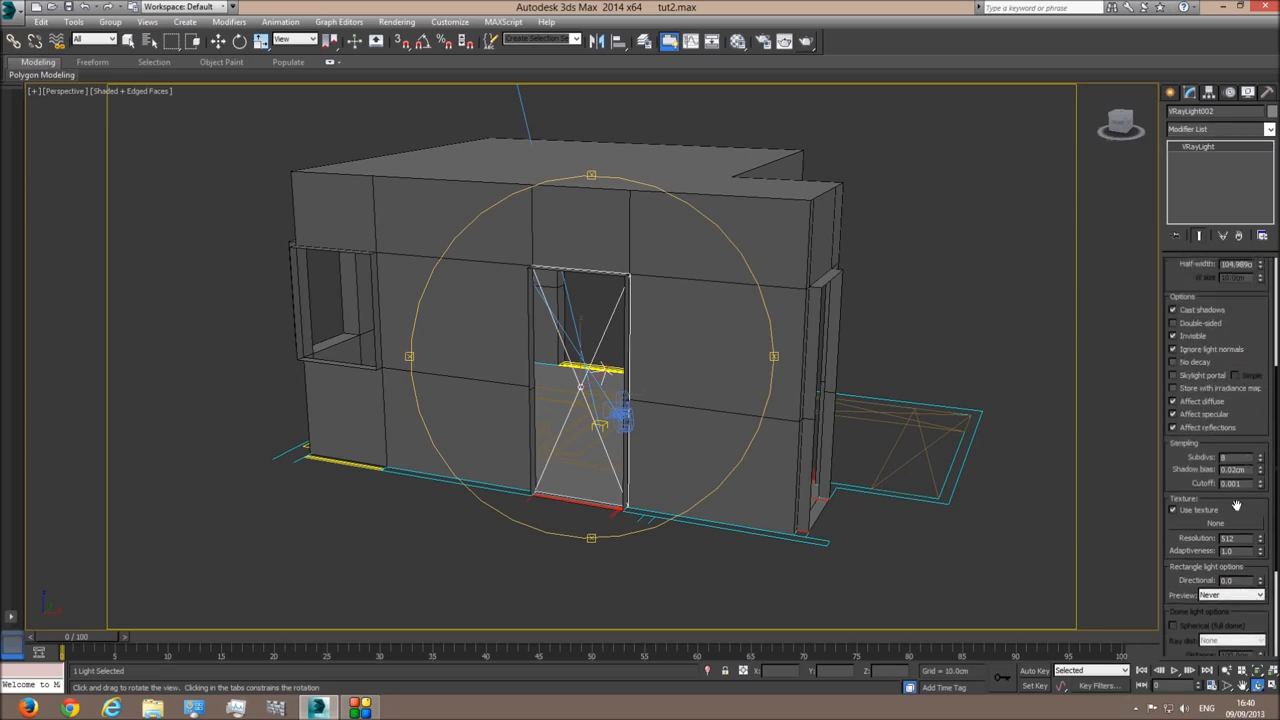
{"action": "scroll", "coordinate": [1254, 320], "scroll_direction": "up", "scroll_amount": 5}
{"action": "left_click", "coordinate": [1236, 421]}
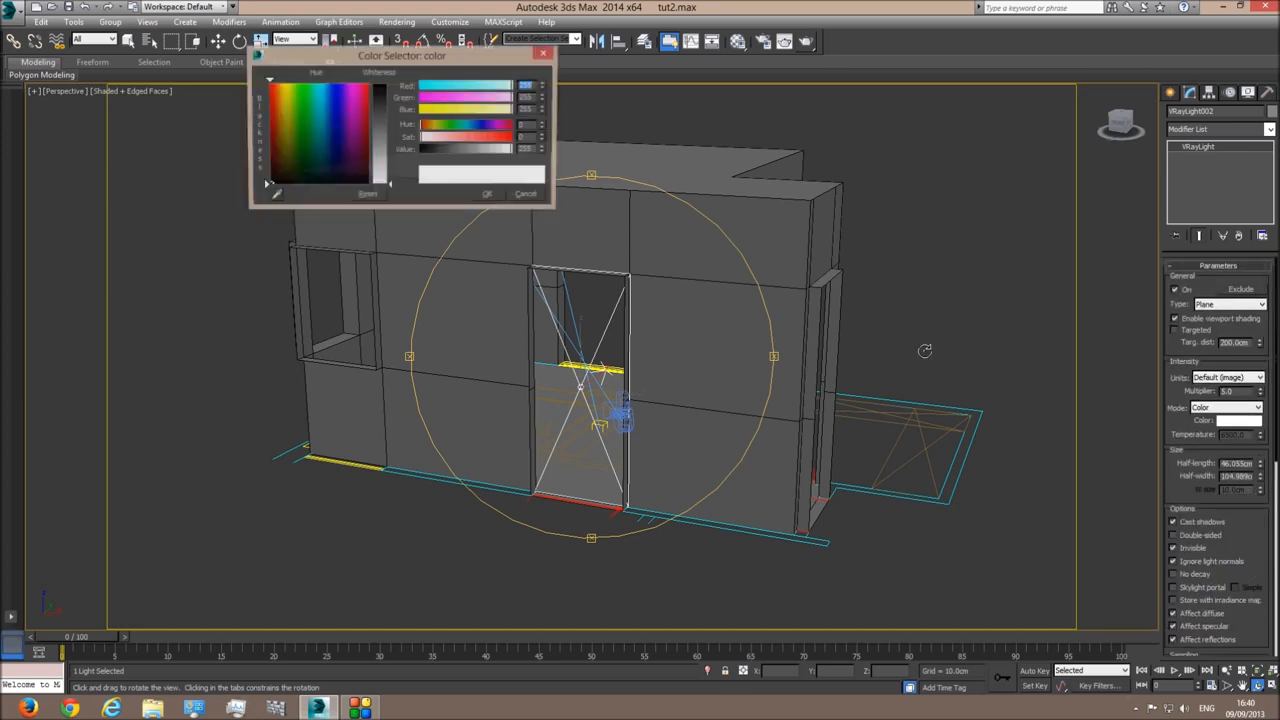
{"action": "left_click", "coordinate": [320, 154]}
{"action": "left_click_drag", "start_coordinate": [388, 181], "coordinate": [390, 175]}
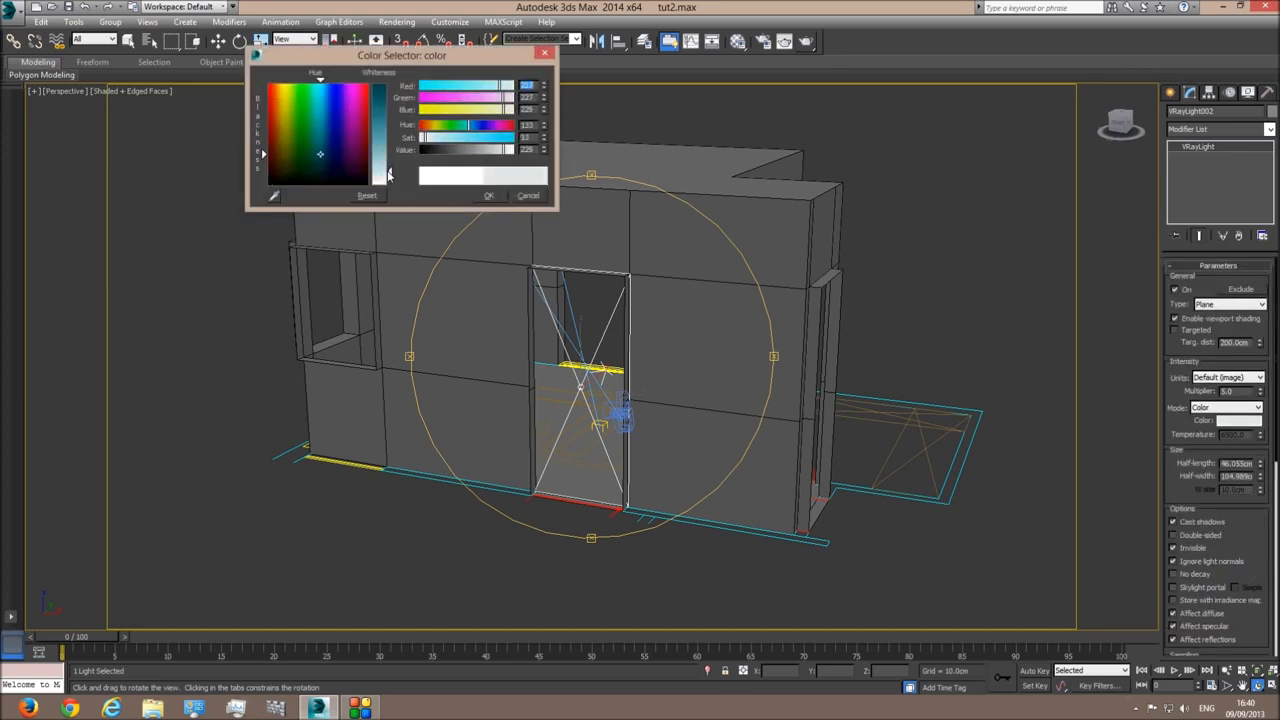
{"action": "left_click", "coordinate": [489, 197]}
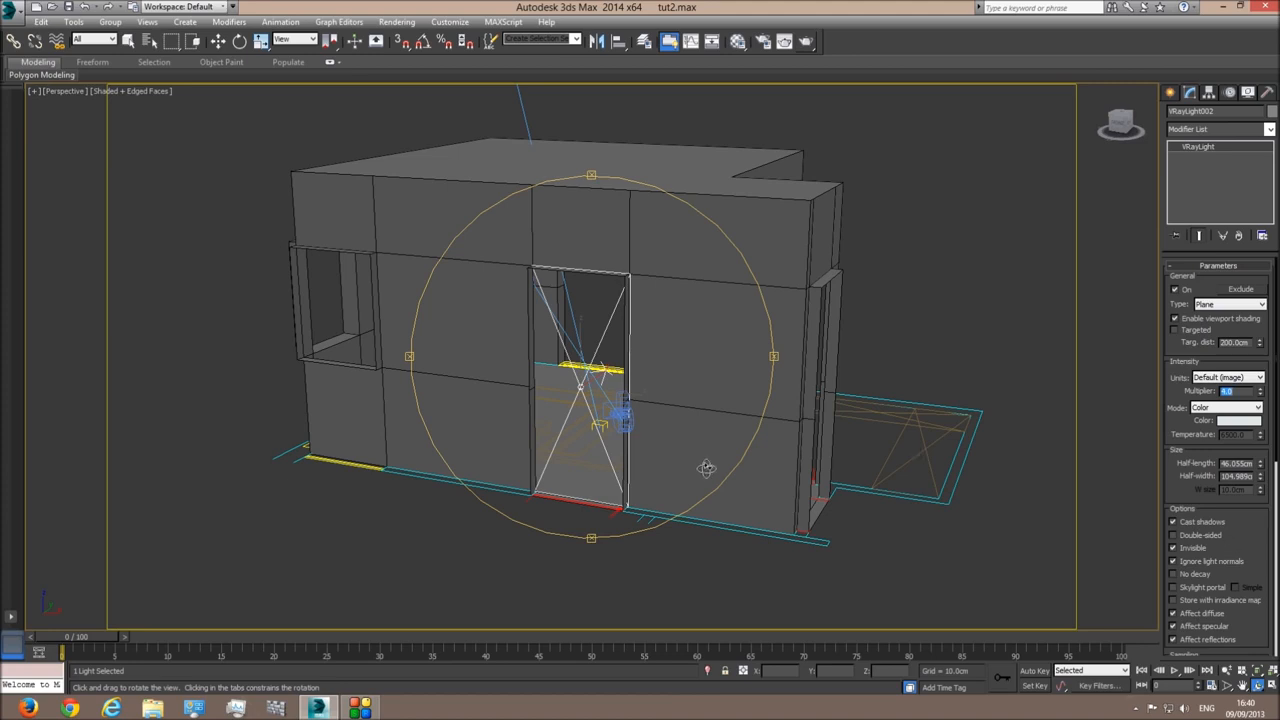
{"action": "left_click_drag", "start_coordinate": [700, 466], "coordinate": [706, 468]}
Step: Copy the door light in top view to the neighbouring window on the same wall and reduce its half-length to about 43.8 cm
{"action": "key", "text": "t"}
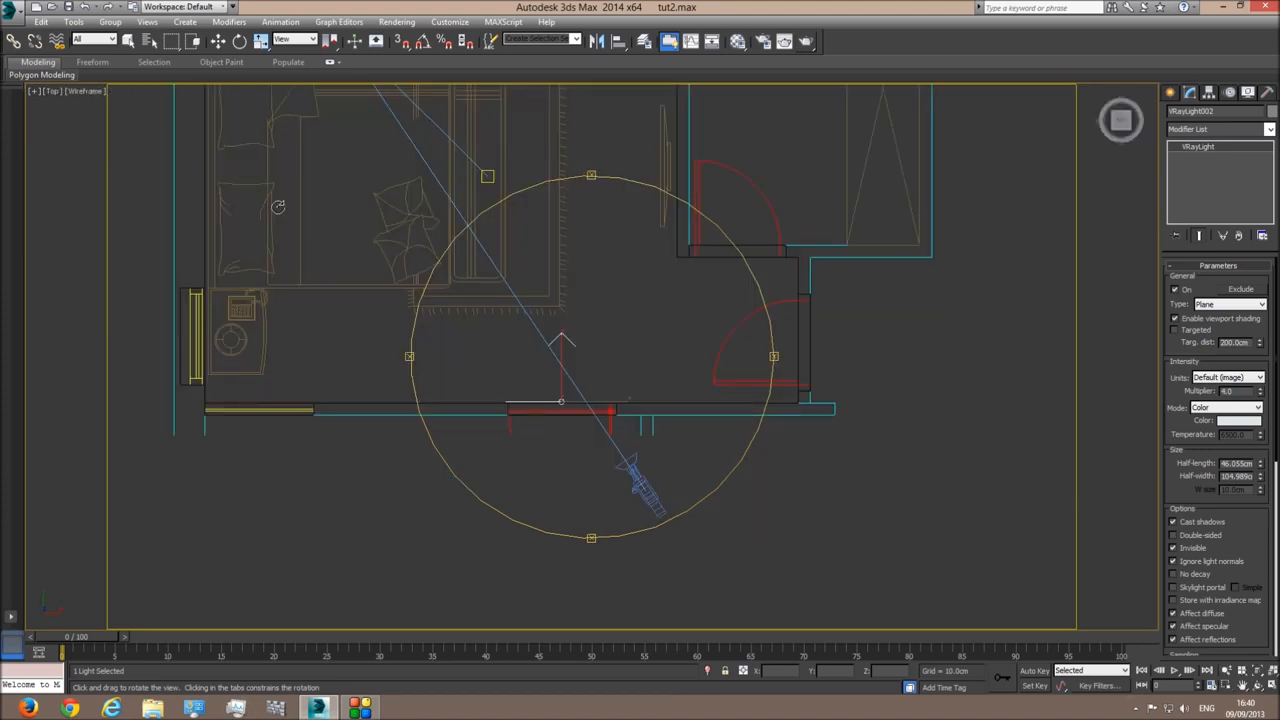
{"action": "left_click", "coordinate": [218, 40]}
{"action": "left_click_drag", "start_coordinate": [605, 403], "coordinate": [302, 397], "text": "shift"}
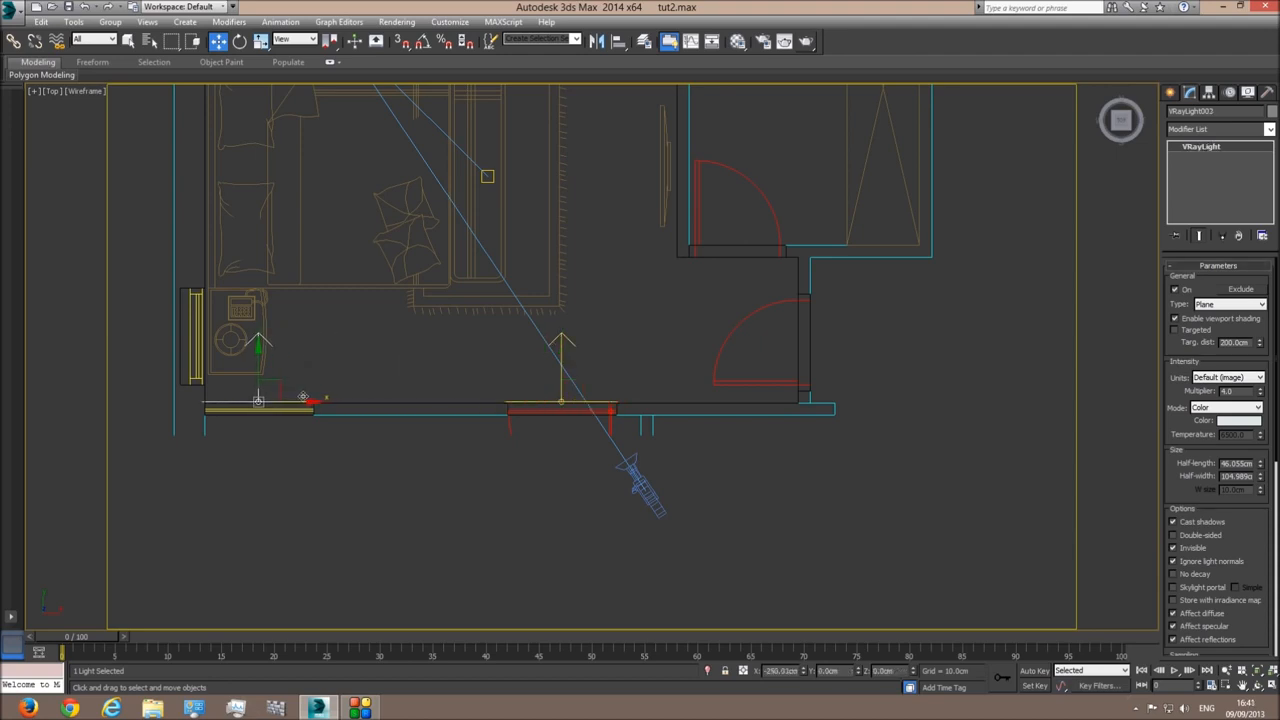
{"action": "key", "text": "Return"}
{"action": "middle_click_drag", "start_coordinate": [222, 395], "coordinate": [512, 386]}
{"action": "scroll", "coordinate": [512, 386], "scroll_direction": "up", "scroll_amount": 5}
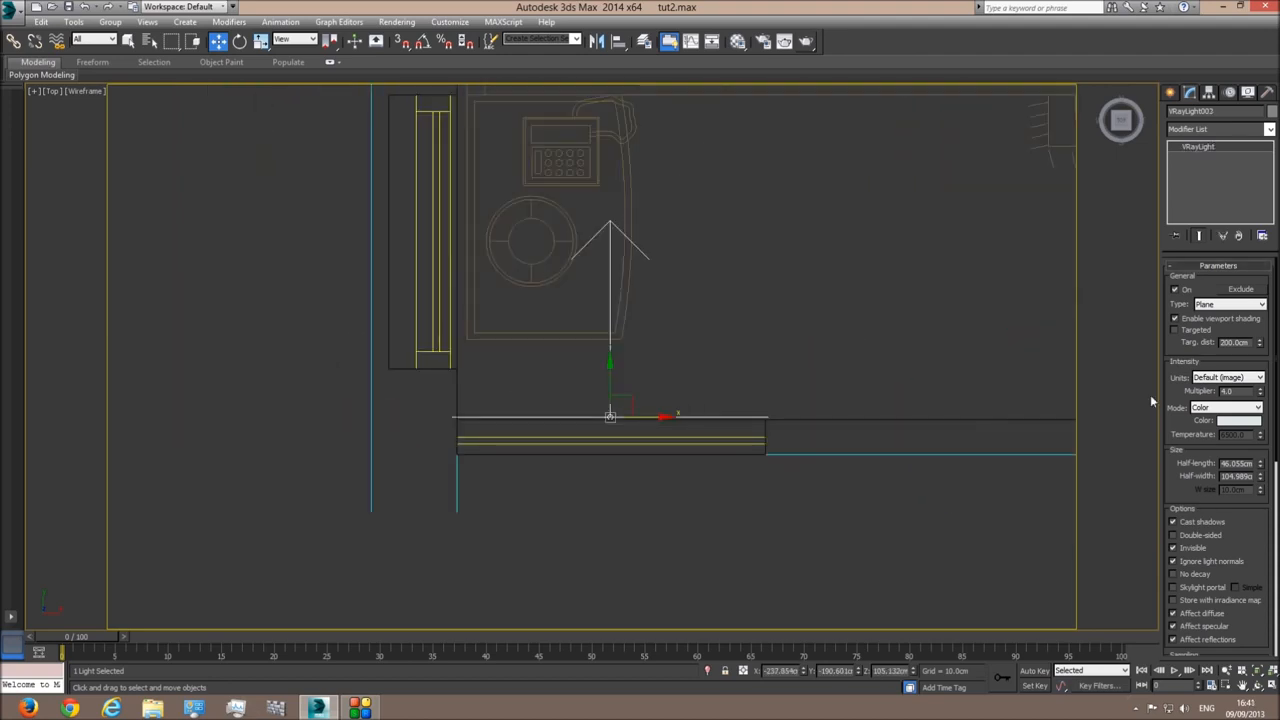
{"action": "left_click_drag", "start_coordinate": [1263, 485], "coordinate": [1261, 466]}
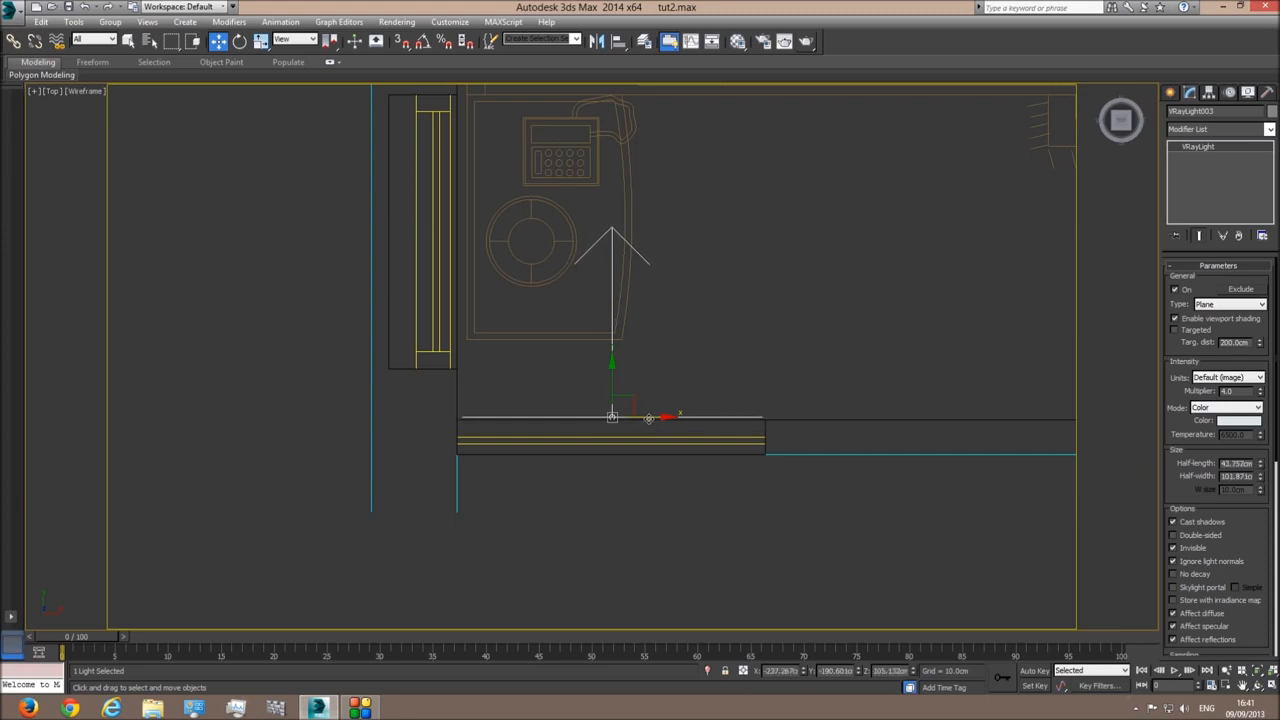
Step: Fit the copied light to the window in front view, raising it and setting its half-width to about 54.6 cm
{"action": "key", "text": "f"}
{"action": "middle_click_drag", "start_coordinate": [438, 349], "coordinate": [520, 378]}
{"action": "scroll", "coordinate": [520, 376], "scroll_direction": "up", "scroll_amount": 5}
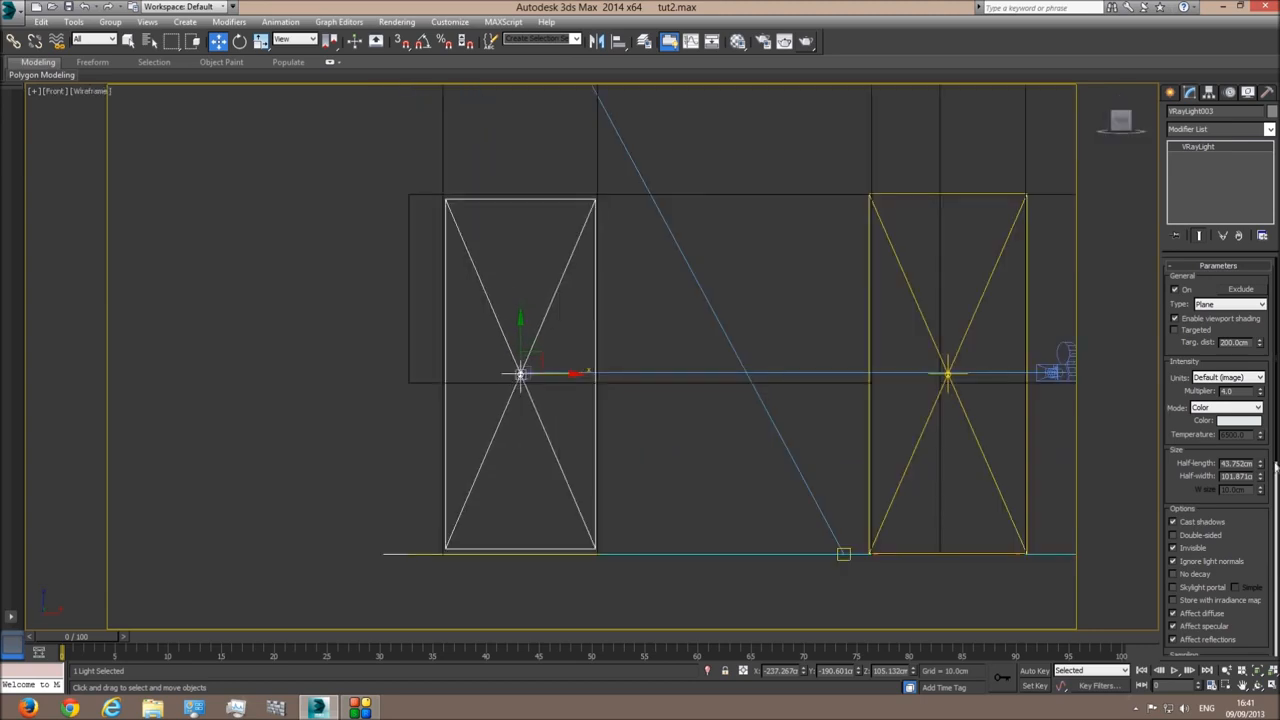
{"action": "left_click_drag", "start_coordinate": [1262, 470], "coordinate": [1264, 495]}
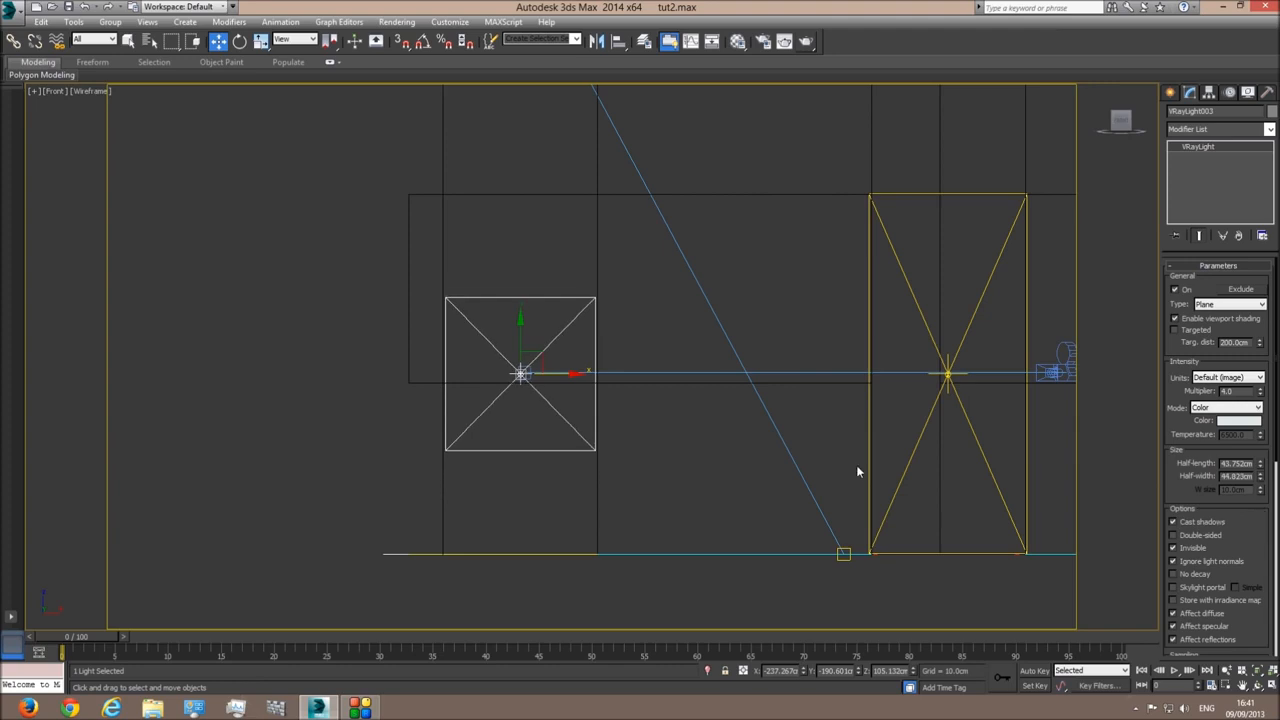
{"action": "left_click_drag", "start_coordinate": [510, 313], "coordinate": [510, 224]}
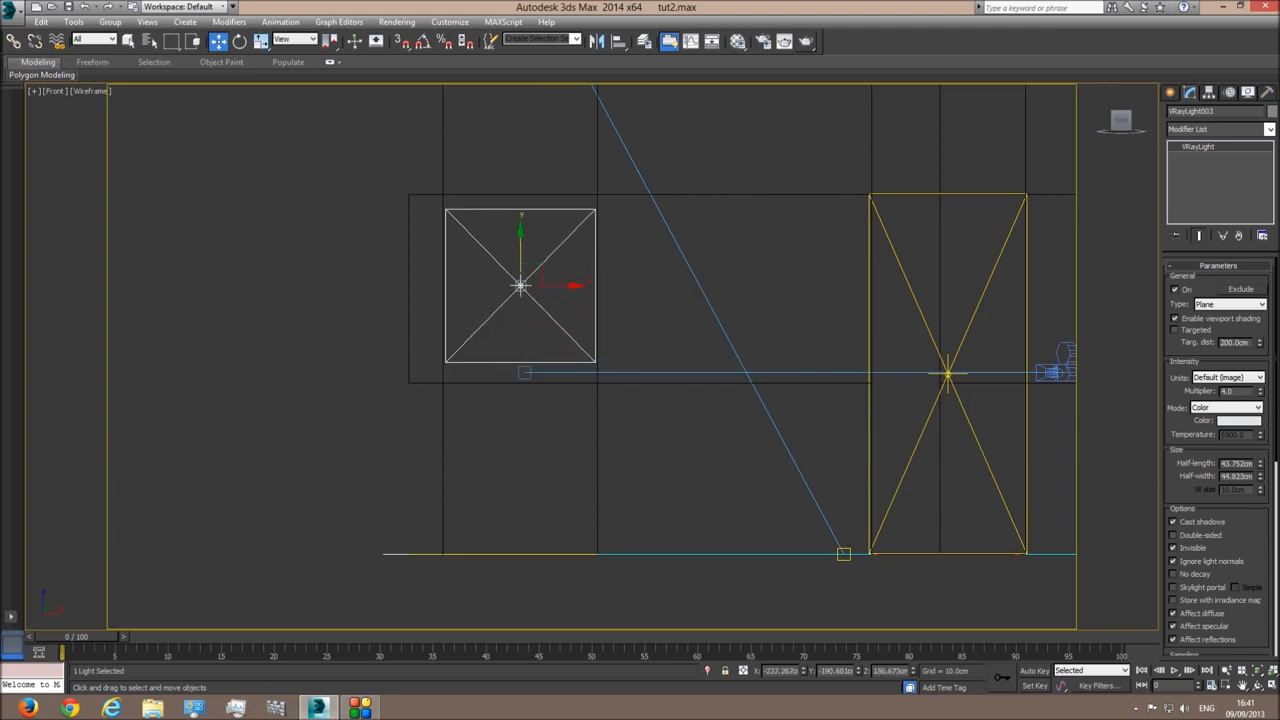
{"action": "left_click_drag", "start_coordinate": [1262, 478], "coordinate": [1262, 470]}
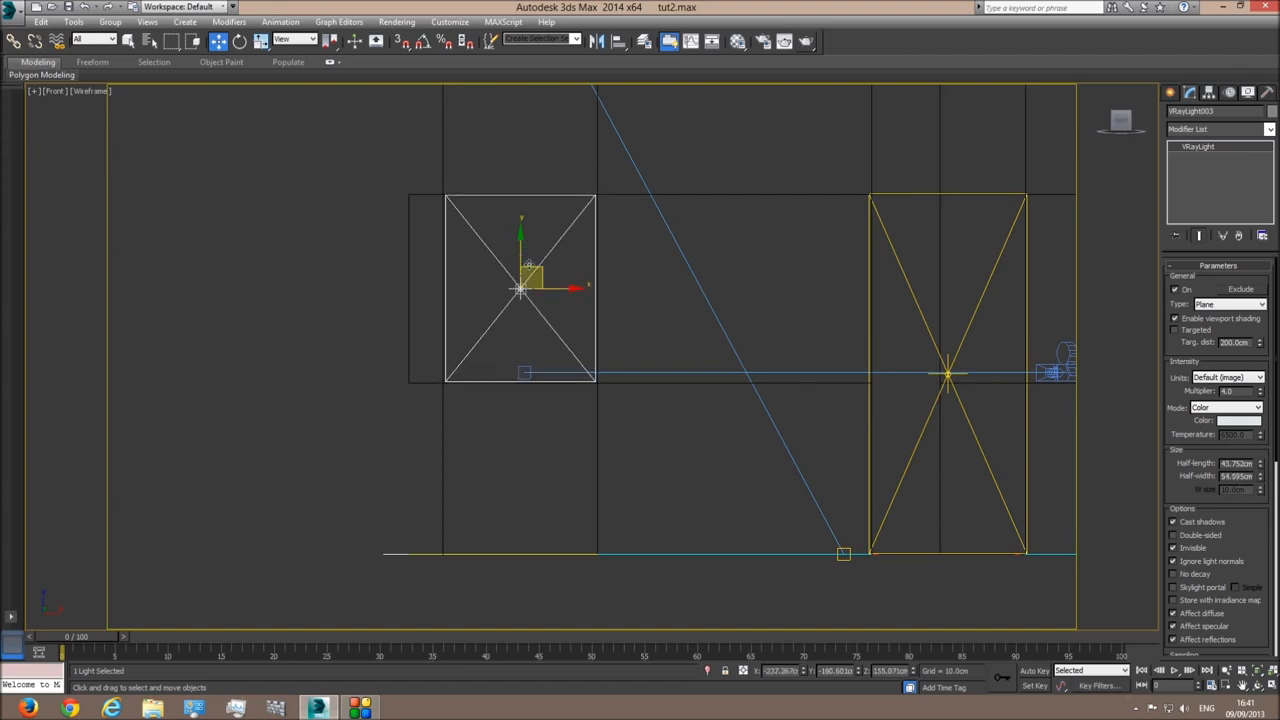
Step: Copy the window light to the nearby window on the adjacent wall and rotate it 90 degrees with angle snap to face the room
{"action": "key", "text": "t"}
{"action": "scroll", "coordinate": [600, 558], "scroll_direction": "down", "scroll_amount": 3}
{"action": "left_click_drag", "start_coordinate": [620, 472], "coordinate": [558, 374], "text": "shift"}
{"action": "left_click", "coordinate": [642, 410]}
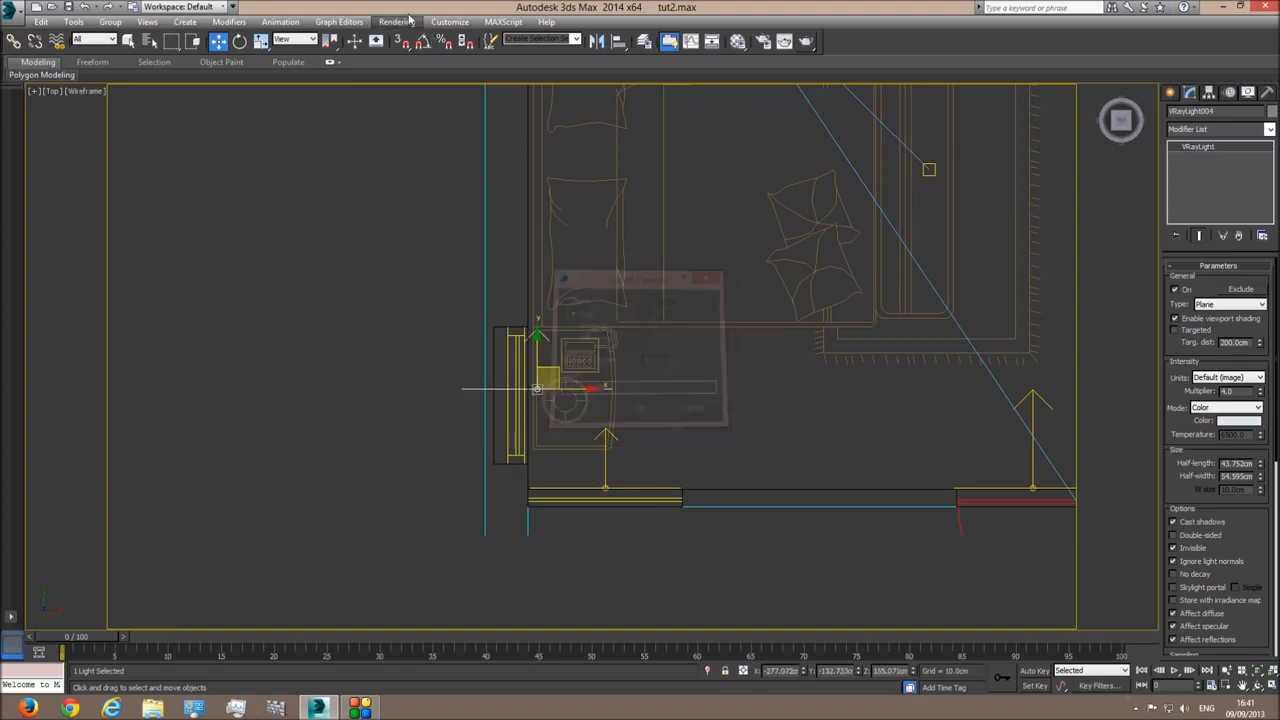
{"action": "left_click", "coordinate": [422, 41]}
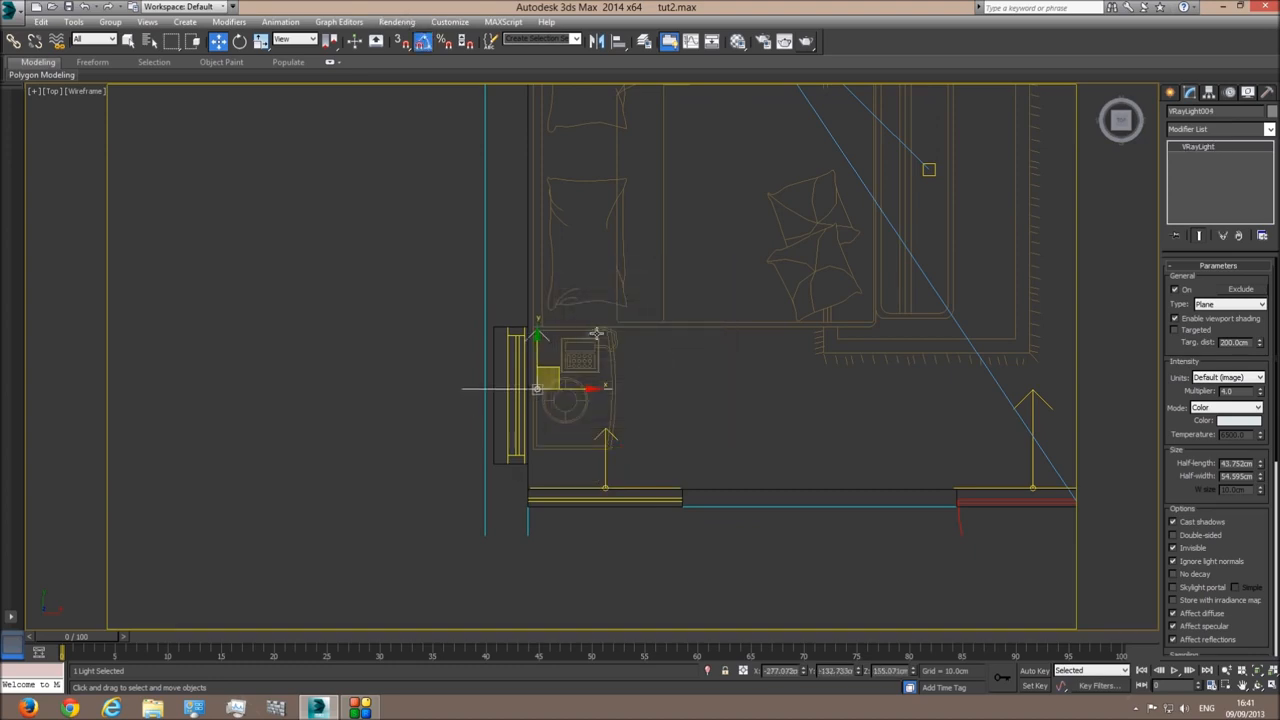
{"action": "left_click", "coordinate": [240, 41]}
{"action": "left_click_drag", "start_coordinate": [598, 387], "coordinate": [598, 440]}
Step: Align the rotated light with the adjacent wall's window and reduce its half-length to about 39.8 cm
{"action": "key", "text": "w"}
{"action": "scroll", "coordinate": [533, 340], "scroll_direction": "up", "scroll_amount": 3}
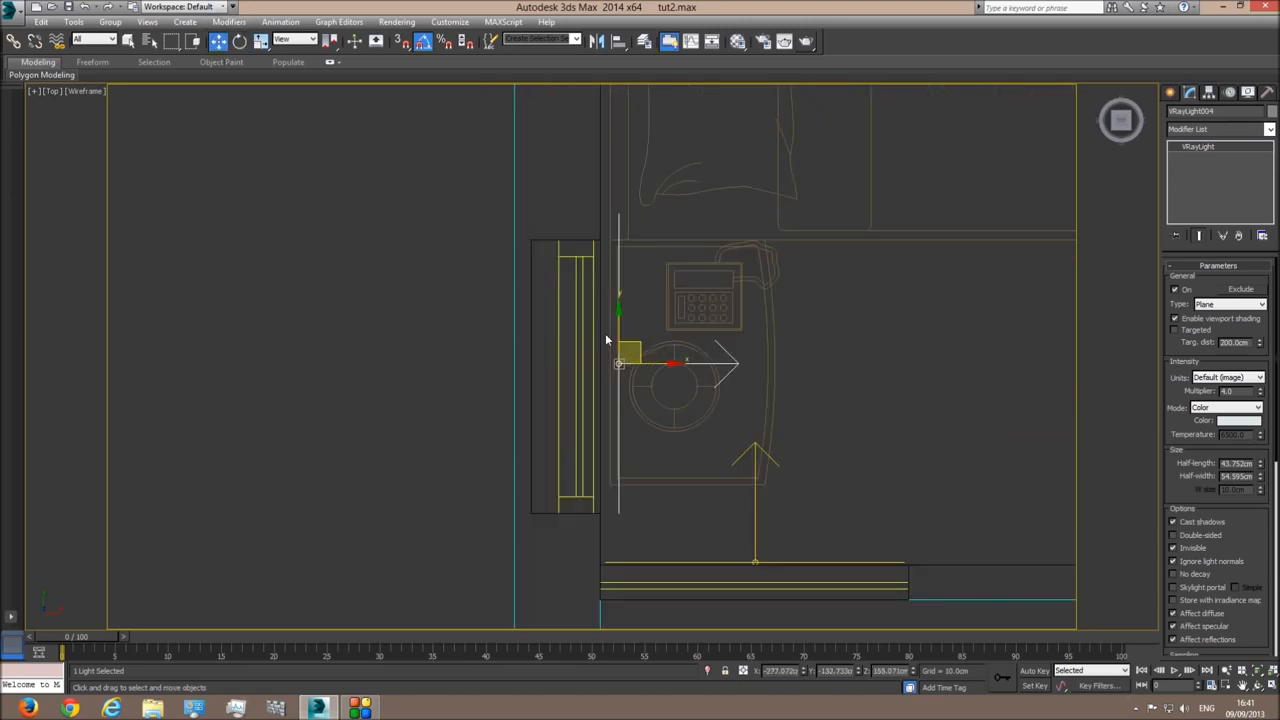
{"action": "left_click_drag", "start_coordinate": [640, 342], "coordinate": [624, 357]}
{"action": "left_click_drag", "start_coordinate": [1265, 463], "coordinate": [1261, 471]}
Step: Copy that light along the same wall to the second window beside the other bedside table
{"action": "scroll", "coordinate": [691, 400], "scroll_direction": "down", "scroll_amount": 6}
{"action": "left_click_drag", "start_coordinate": [694, 433], "coordinate": [700, 195], "text": "shift"}
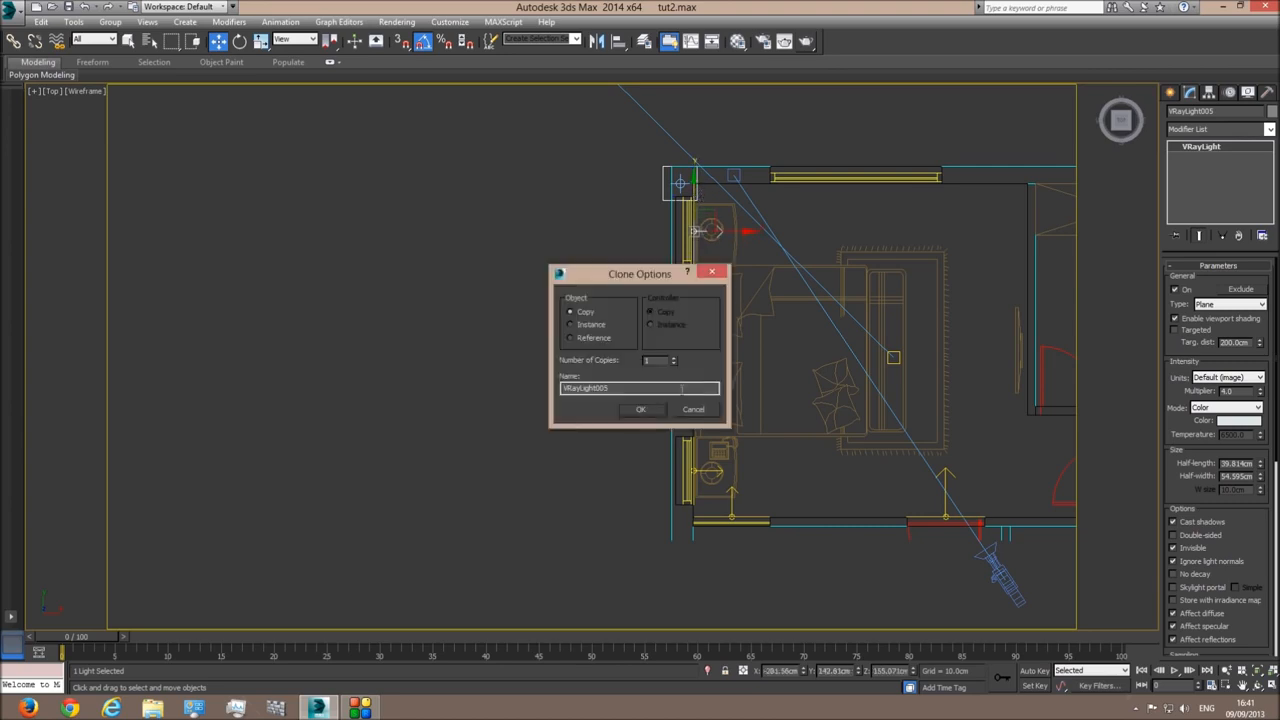
{"action": "left_click", "coordinate": [650, 412]}
{"action": "middle_click_drag", "start_coordinate": [712, 262], "coordinate": [702, 392]}
{"action": "scroll", "coordinate": [700, 385], "scroll_direction": "up", "scroll_amount": 8}
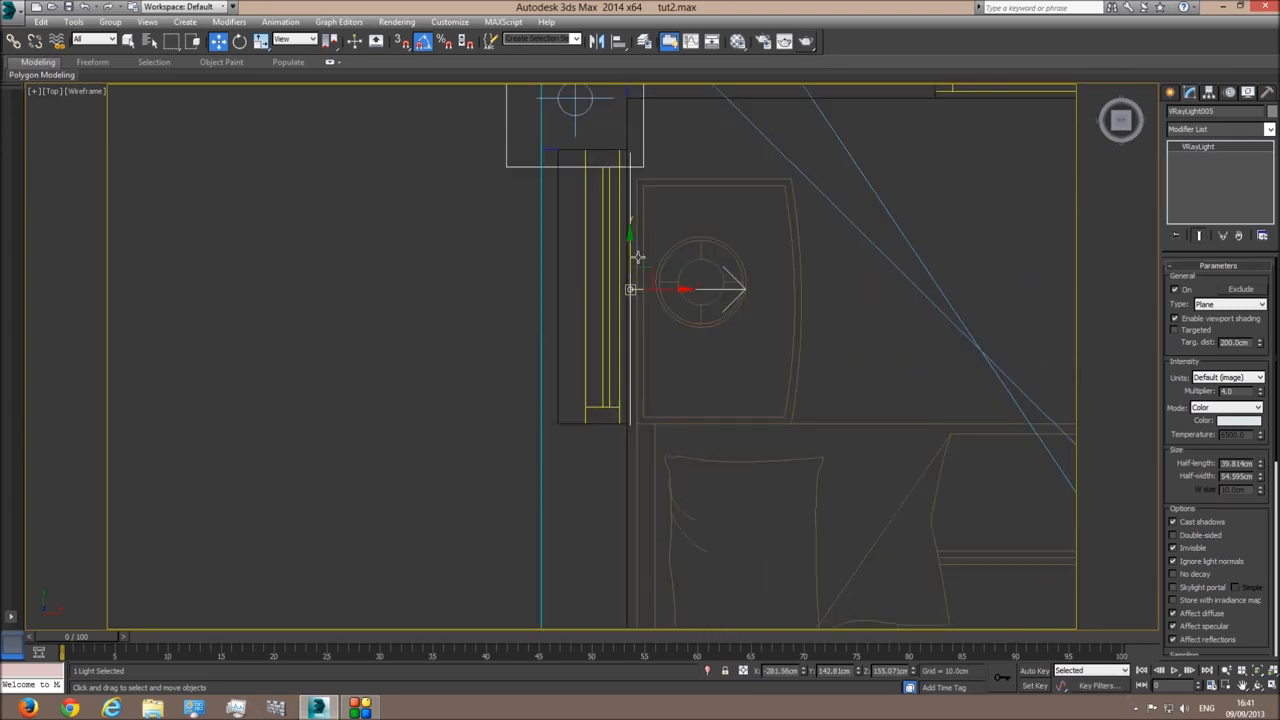
Step: Copy the light to the wide opening in the opposite wall and rotate it 90 degrees to face into the room
{"action": "mouse_move", "coordinate": [643, 278]}
{"action": "left_mouse_down", "text": "shift"}
{"action": "mouse_move", "coordinate": [1094, 124]}
{"action": "mouse_move", "coordinate": [1050, 112]}
{"action": "left_mouse_up", "text": "shift"}
{"action": "left_click", "coordinate": [643, 410]}
{"action": "middle_click_drag", "start_coordinate": [880, 231], "coordinate": [416, 457]}
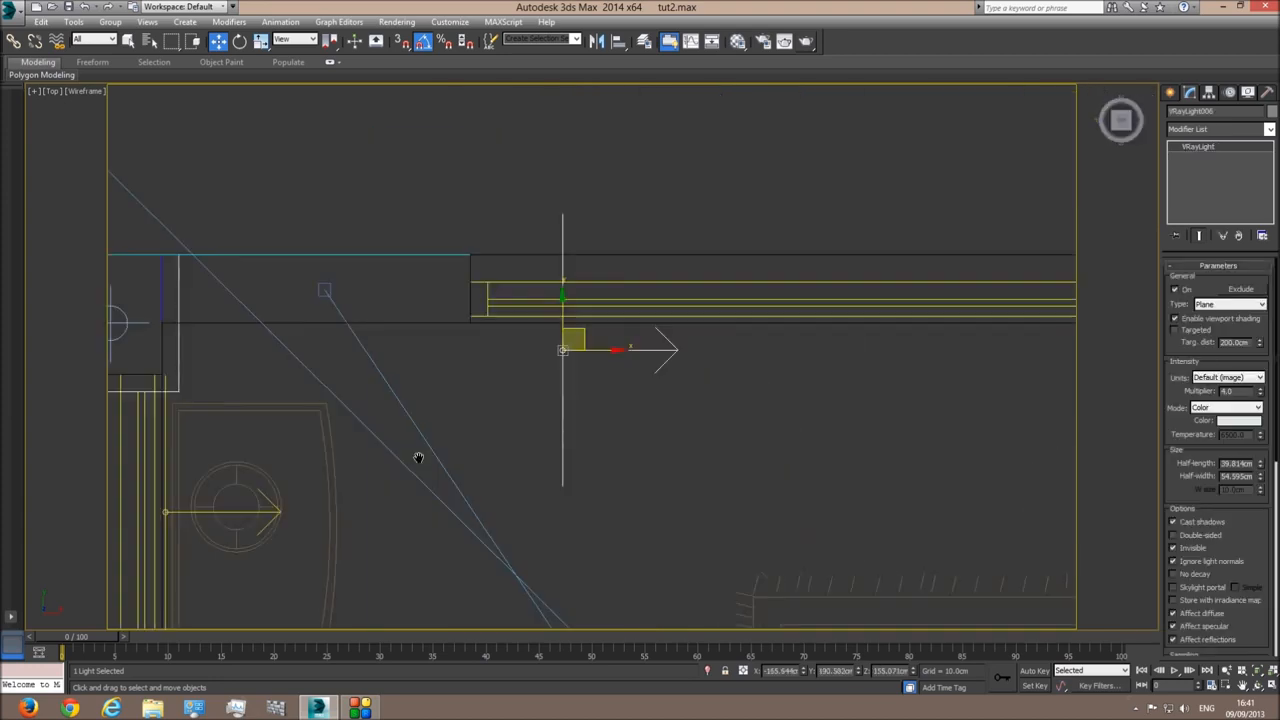
{"action": "scroll", "coordinate": [406, 454], "scroll_direction": "down", "scroll_amount": 3}
{"action": "left_click", "coordinate": [239, 42]}
{"action": "left_click_drag", "start_coordinate": [546, 404], "coordinate": [544, 468]}
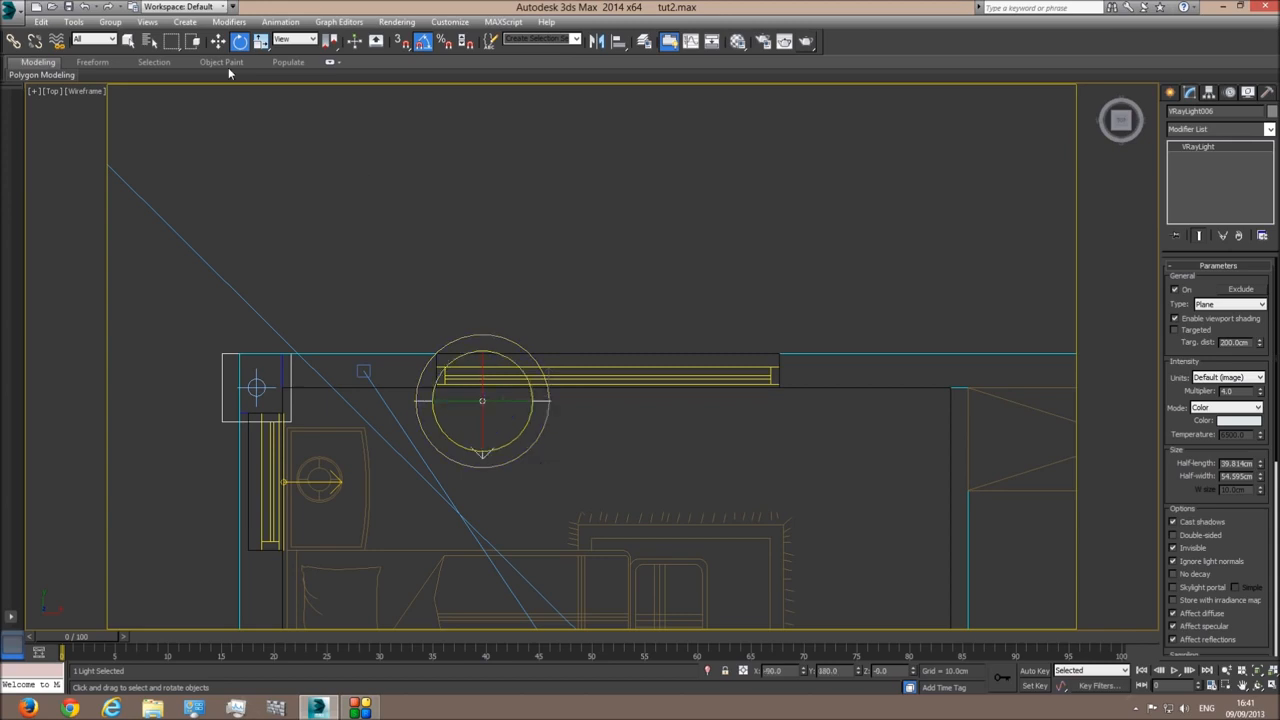
Step: Center the rotated light on the wide opening and increase its half-length to about 100.3 cm
{"action": "left_click", "coordinate": [218, 41]}
{"action": "left_click_drag", "start_coordinate": [500, 384], "coordinate": [627, 370]}
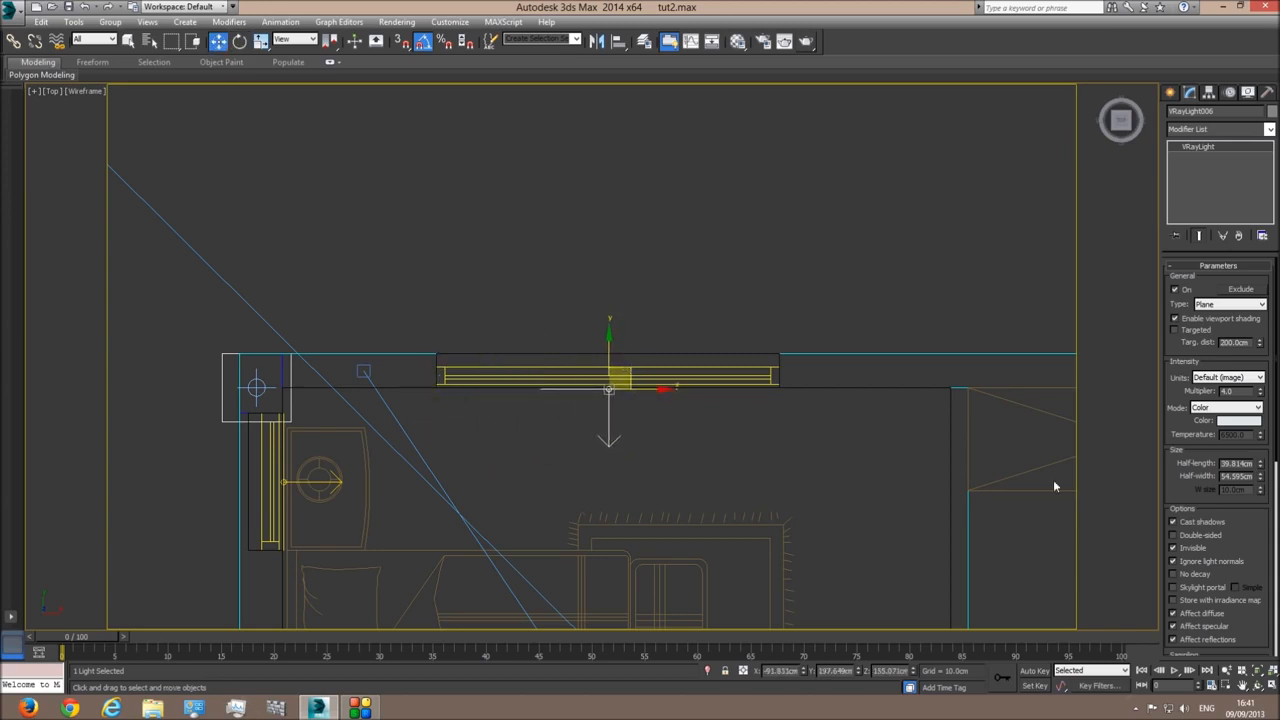
{"action": "left_click_drag", "start_coordinate": [1262, 466], "coordinate": [1261, 354]}
{"action": "left_click_drag", "start_coordinate": [657, 389], "coordinate": [655, 391]}
Step: Fit the wide opening's light to its full height by increasing the half-width to about 104.4 cm and lowering the light
{"action": "key", "text": "f"}
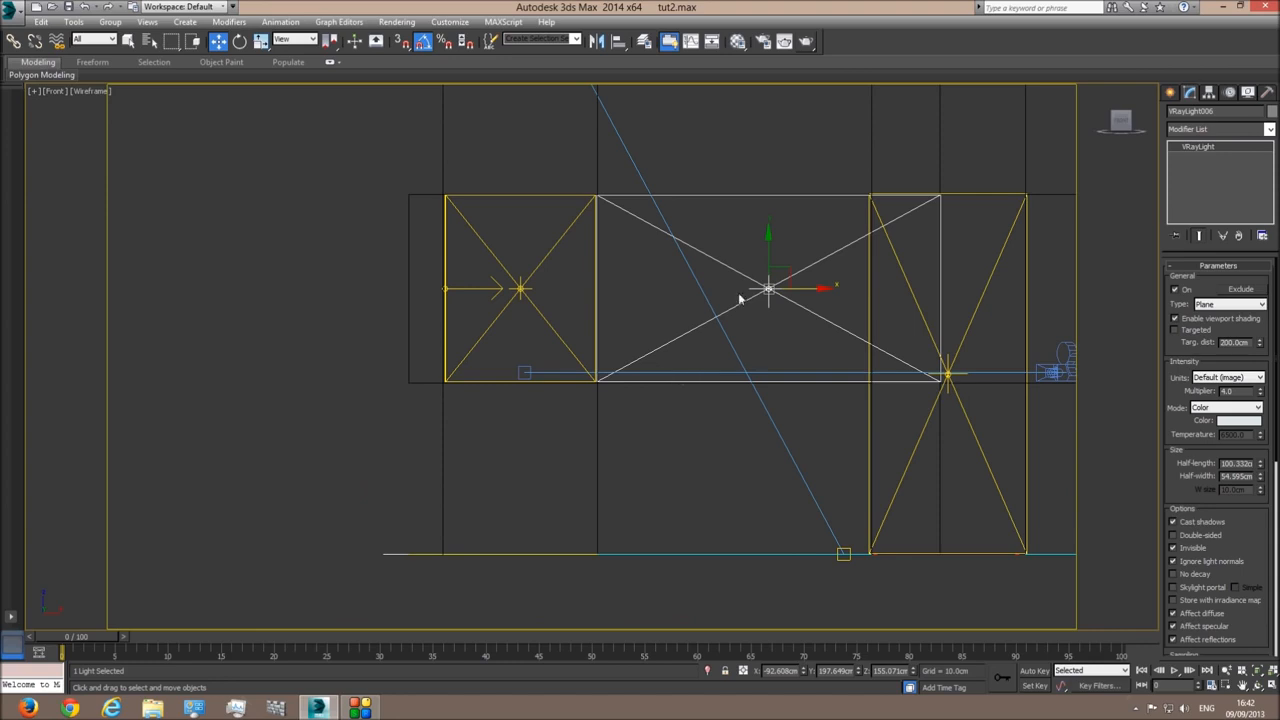
{"action": "left_click_drag", "start_coordinate": [1263, 480], "coordinate": [768, 296]}
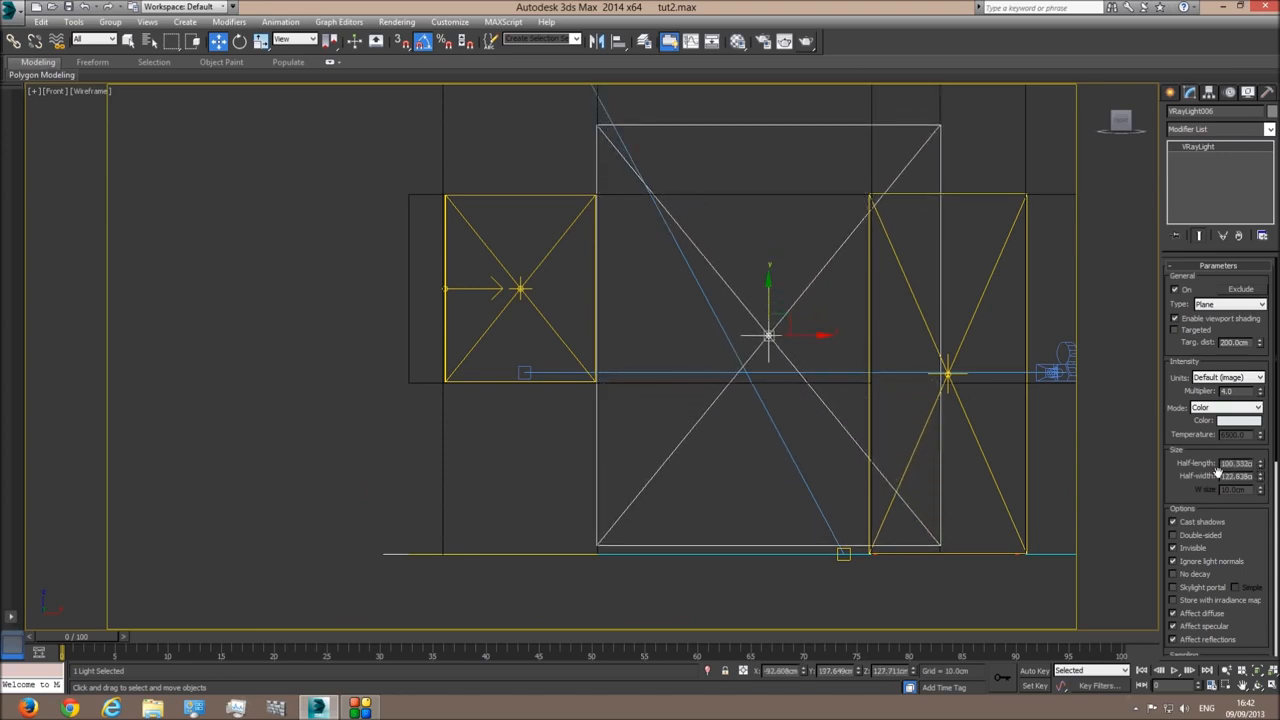
{"action": "left_click_drag", "start_coordinate": [1263, 484], "coordinate": [1263, 500]}
{"action": "left_click_drag", "start_coordinate": [768, 296], "coordinate": [768, 333]}
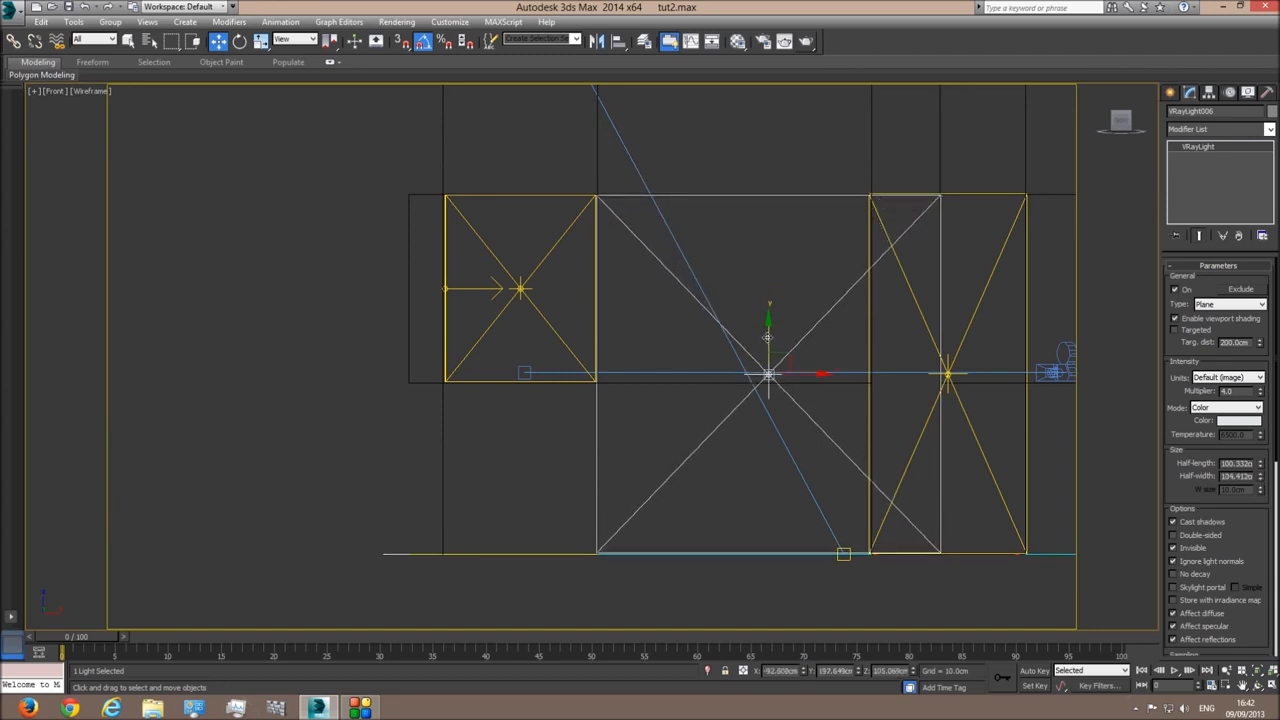
Step: Inspect from outside the room, in shaded perspective, how the plane lights sit in the window and door openings
{"action": "key", "text": "p"}
{"action": "left_click", "coordinate": [1258, 671]}
{"action": "left_click", "coordinate": [1258, 685]}
{"action": "key", "text": "F3"}
{"action": "mouse_move", "coordinate": [805, 451]}
{"action": "left_mouse_down"}
{"action": "mouse_move", "coordinate": [674, 386]}
{"action": "mouse_move", "coordinate": [586, 413]}
{"action": "left_mouse_up"}
{"action": "scroll", "coordinate": [674, 386], "scroll_direction": "down", "scroll_amount": 5}
{"action": "scroll", "coordinate": [631, 409], "scroll_direction": "up", "scroll_amount": 5}
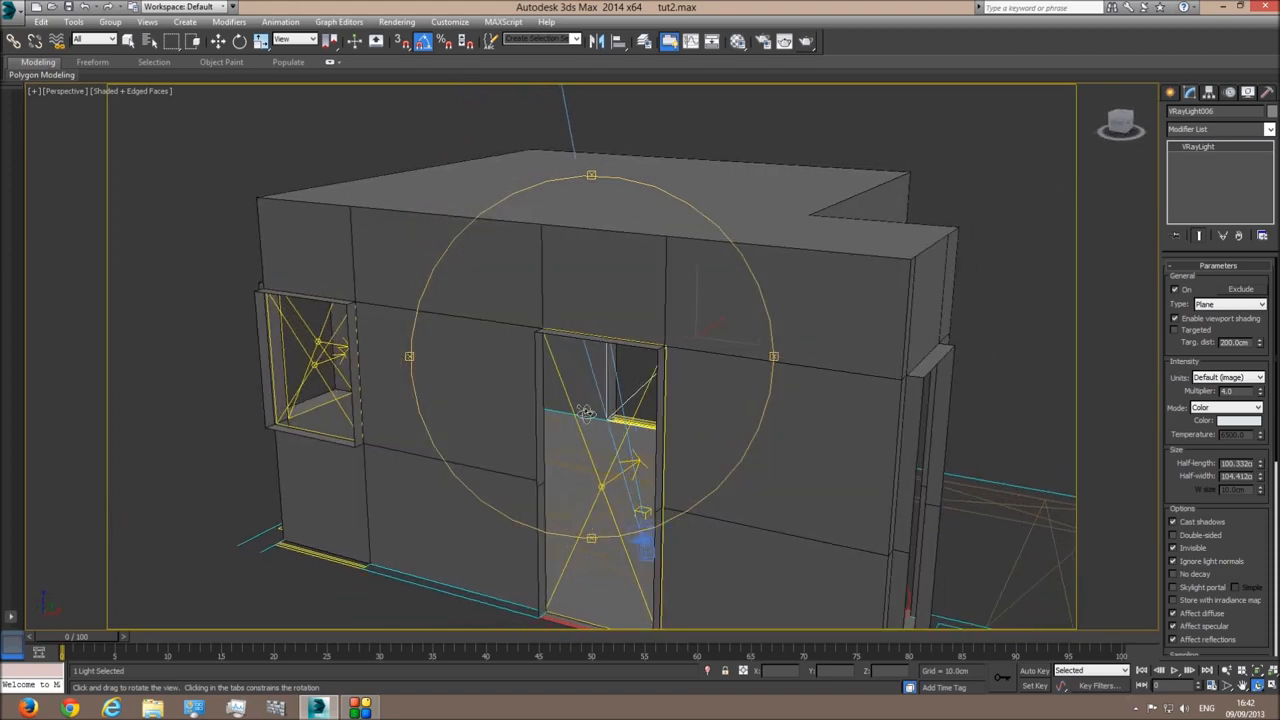
{"action": "left_click_drag", "start_coordinate": [540, 475], "coordinate": [630, 420]}
{"action": "middle_click_drag", "start_coordinate": [630, 420], "coordinate": [610, 412]}
{"action": "left_click_drag", "start_coordinate": [610, 412], "coordinate": [642, 473]}
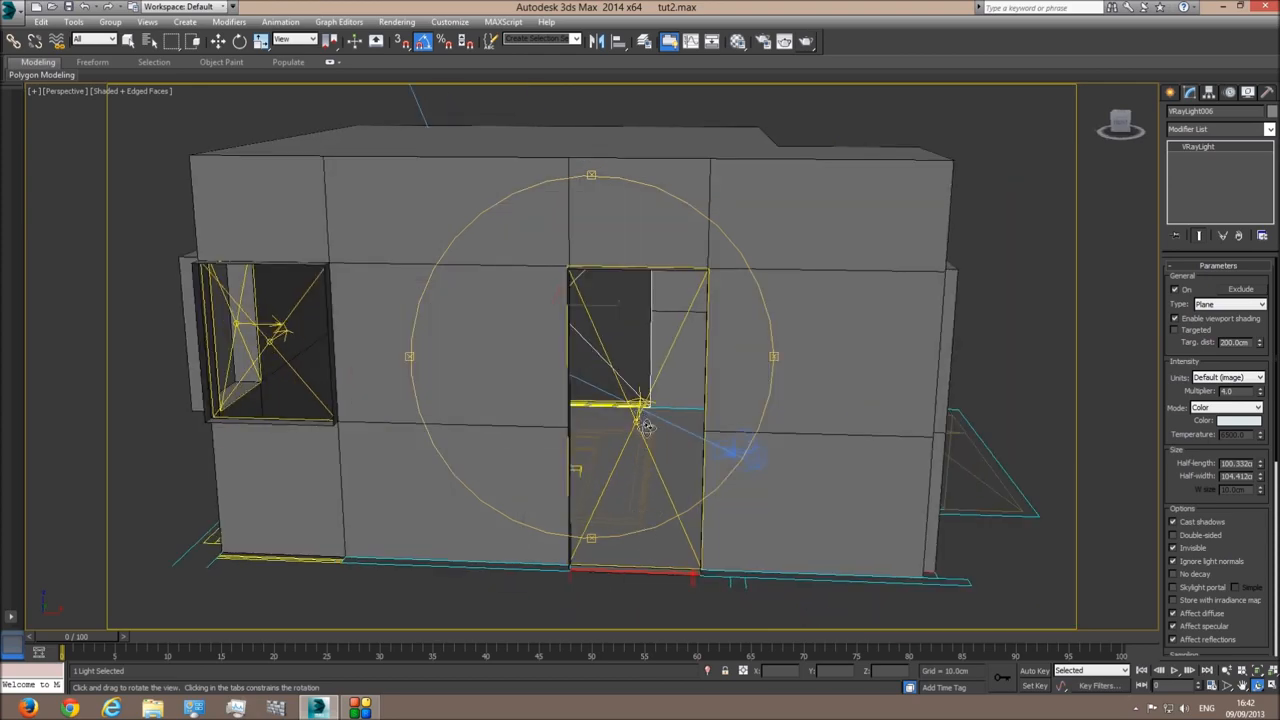
{"action": "left_click_drag", "start_coordinate": [600, 455], "coordinate": [646, 457]}
{"action": "key", "text": "w"}
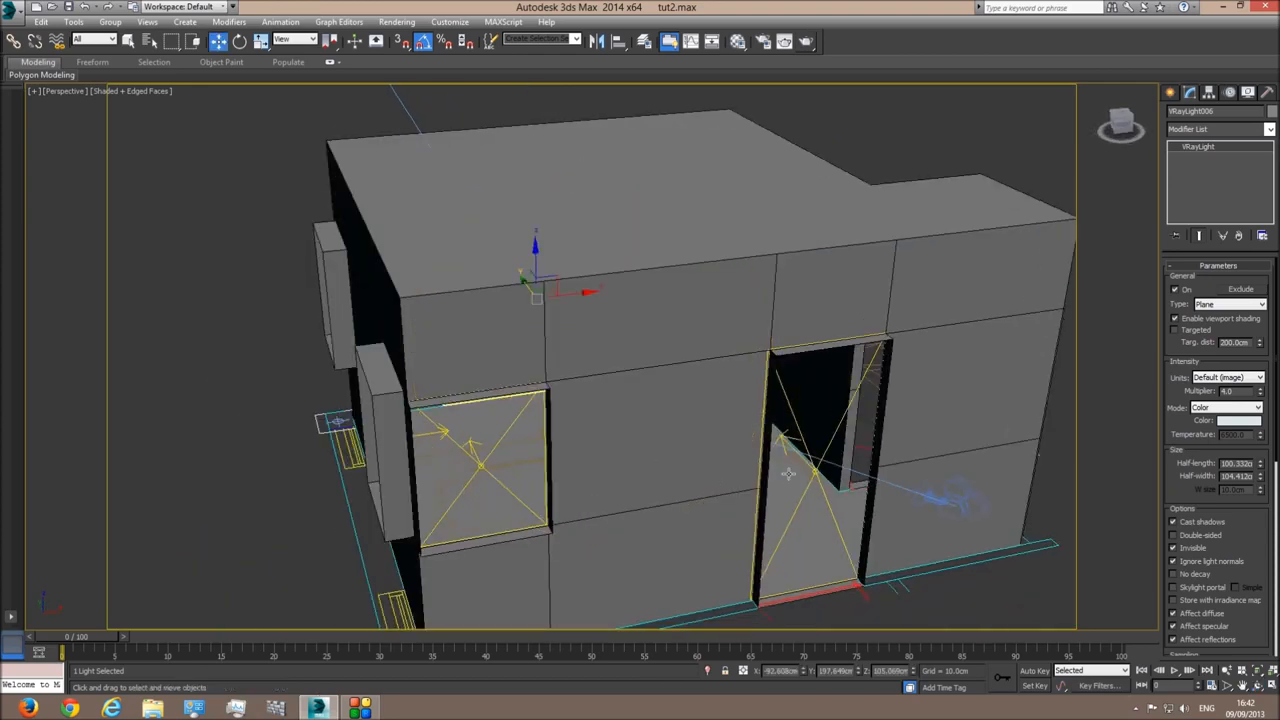
Step: Change the colour of the tall door opening's light to a pale warm orange of RGB 255, 227, 191
{"action": "left_click", "coordinate": [816, 474]}
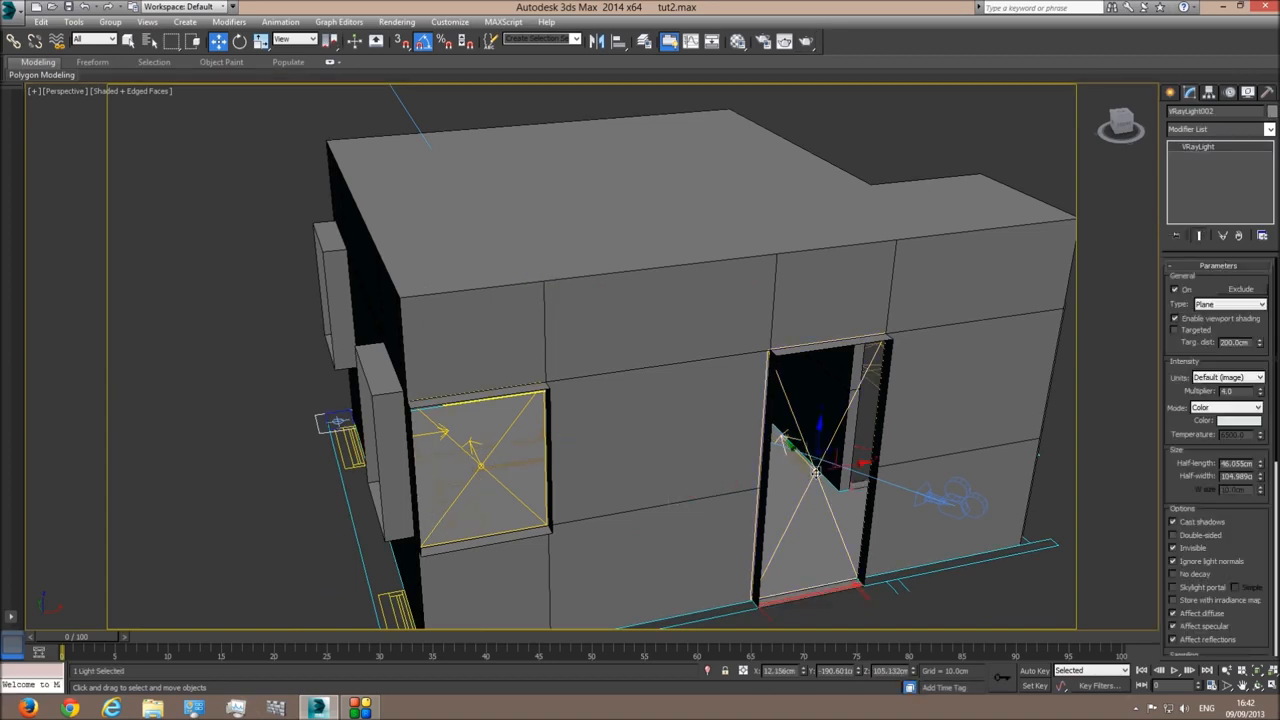
{"action": "left_click", "coordinate": [1250, 421]}
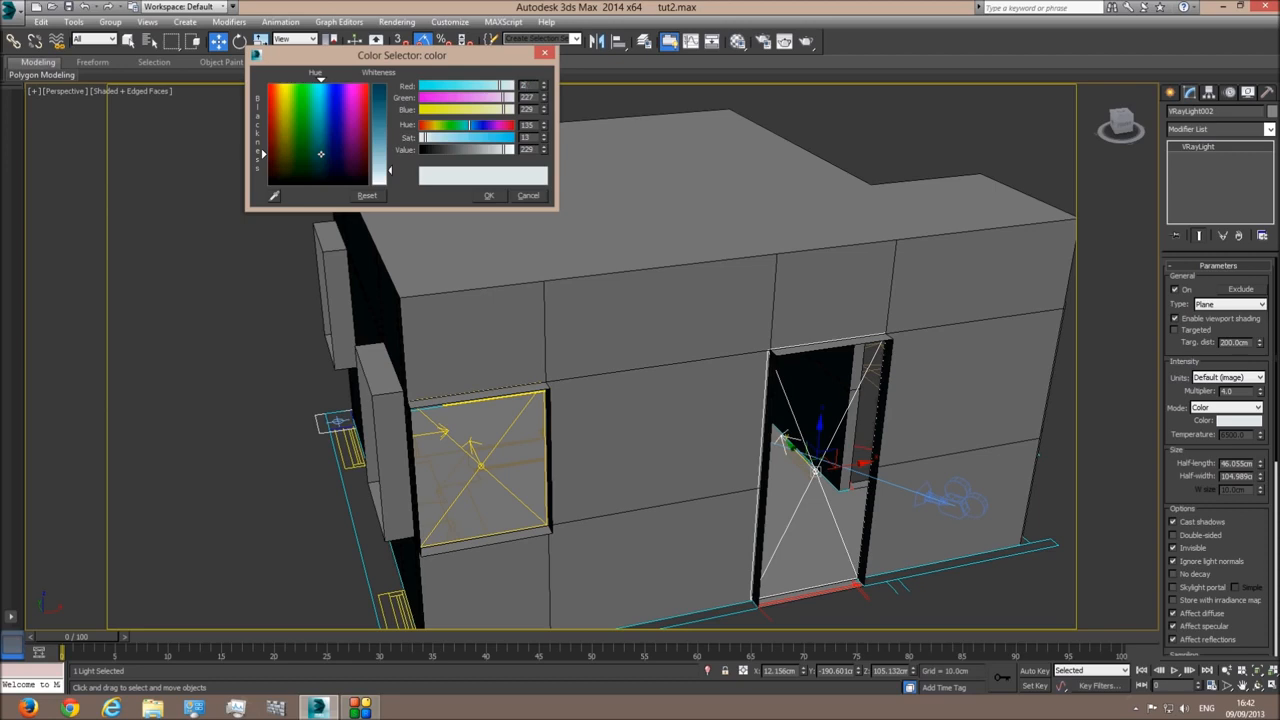
{"action": "left_click_drag", "start_coordinate": [321, 153], "coordinate": [367, 85]}
{"action": "type", "text": "180"}
{"action": "key", "text": "Tab"}
{"action": "type", "text": "80"}
{"action": "key", "text": "Tab"}
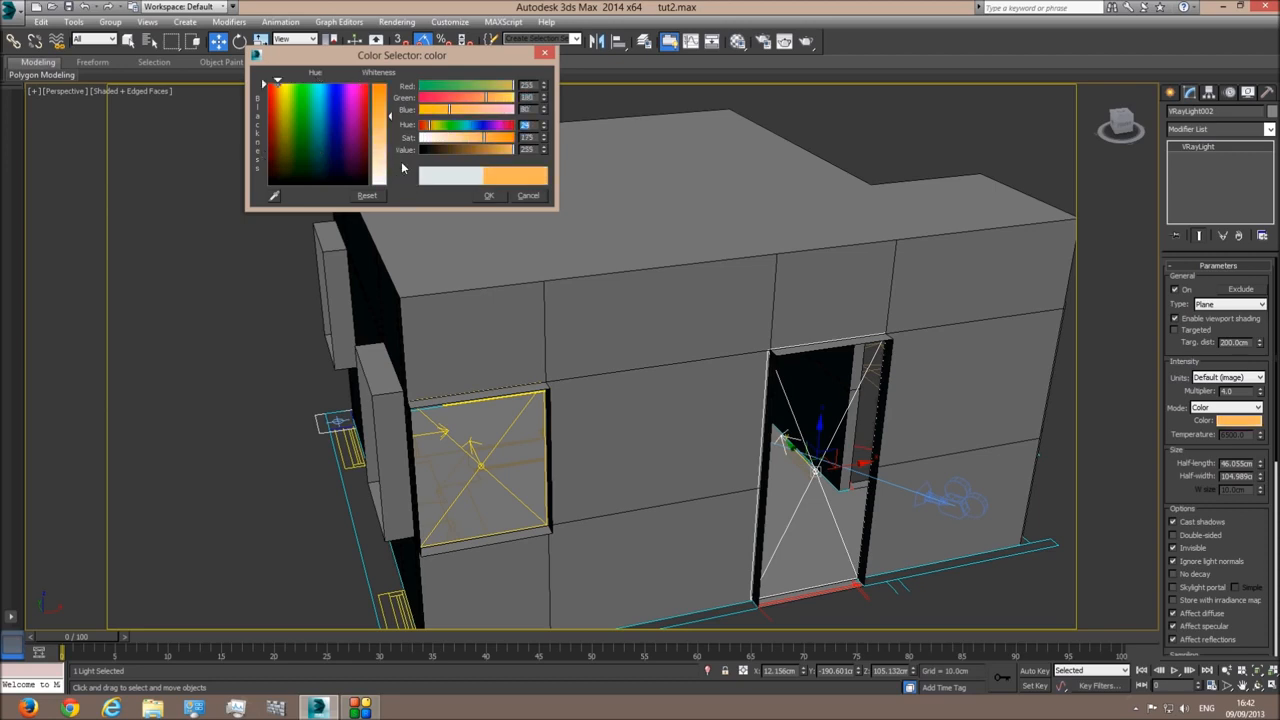
{"action": "left_click", "coordinate": [389, 158]}
{"action": "left_click", "coordinate": [488, 197]}
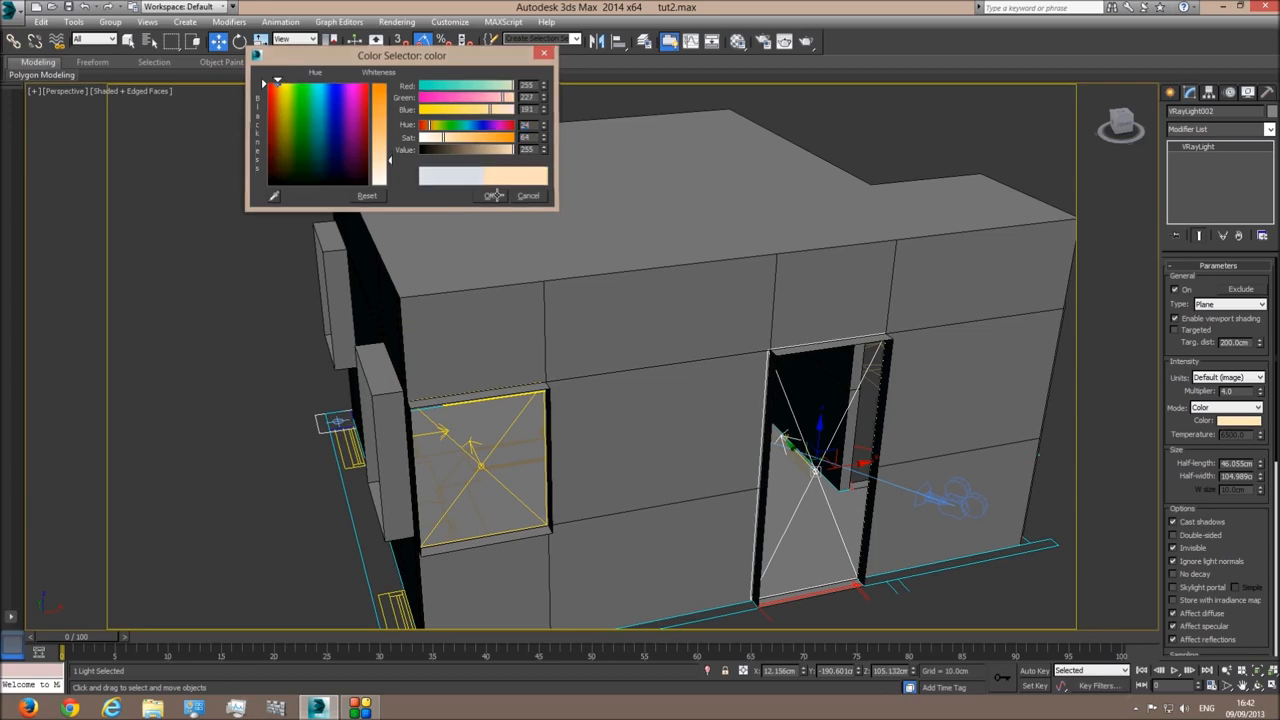
Step: Copy the warm door light to the doorway at the end of the entrance and rotate it 90 degrees to face into the room
{"action": "left_click", "coordinate": [1257, 686]}
{"action": "left_click_drag", "start_coordinate": [640, 410], "coordinate": [422, 370]}
{"action": "left_click_drag", "start_coordinate": [371, 449], "coordinate": [660, 371]}
{"action": "key", "text": "w"}
{"action": "key", "text": "t"}
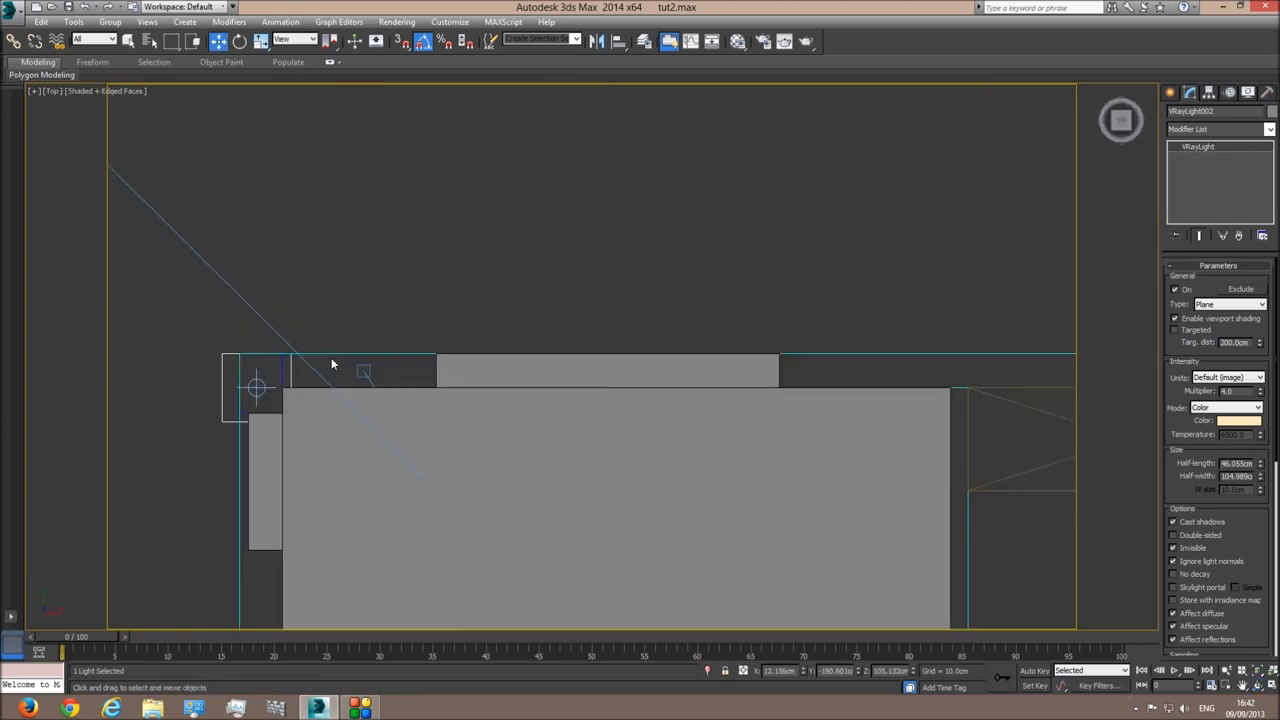
{"action": "key", "text": "F3"}
{"action": "scroll", "coordinate": [691, 237], "scroll_direction": "down", "scroll_amount": 8}
{"action": "scroll", "coordinate": [871, 466], "scroll_direction": "up", "scroll_amount": 4}
{"action": "mouse_move", "coordinate": [632, 371]}
{"action": "left_mouse_down", "text": "shift"}
{"action": "mouse_move", "coordinate": [837, 311]}
{"action": "mouse_move", "coordinate": [865, 317]}
{"action": "left_mouse_up", "text": "shift"}
{"action": "left_click", "coordinate": [640, 410]}
{"action": "key", "text": "e"}
{"action": "scroll", "coordinate": [866, 414], "scroll_direction": "up", "scroll_amount": 5}
{"action": "left_click_drag", "start_coordinate": [727, 331], "coordinate": [727, 266]}
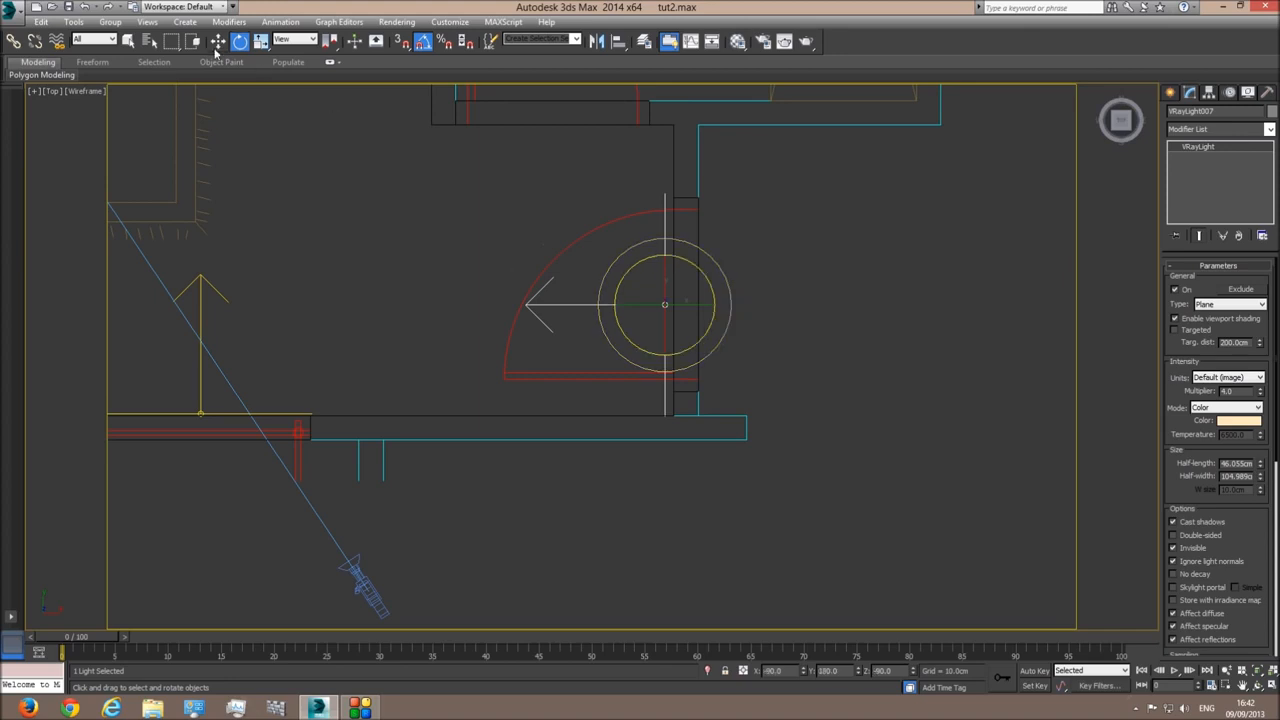
Step: Align the copied light with the entrance doorway and reduce its half-length to about 40.1 cm
{"action": "key", "text": "w"}
{"action": "left_click_drag", "start_coordinate": [704, 300], "coordinate": [709, 285]}
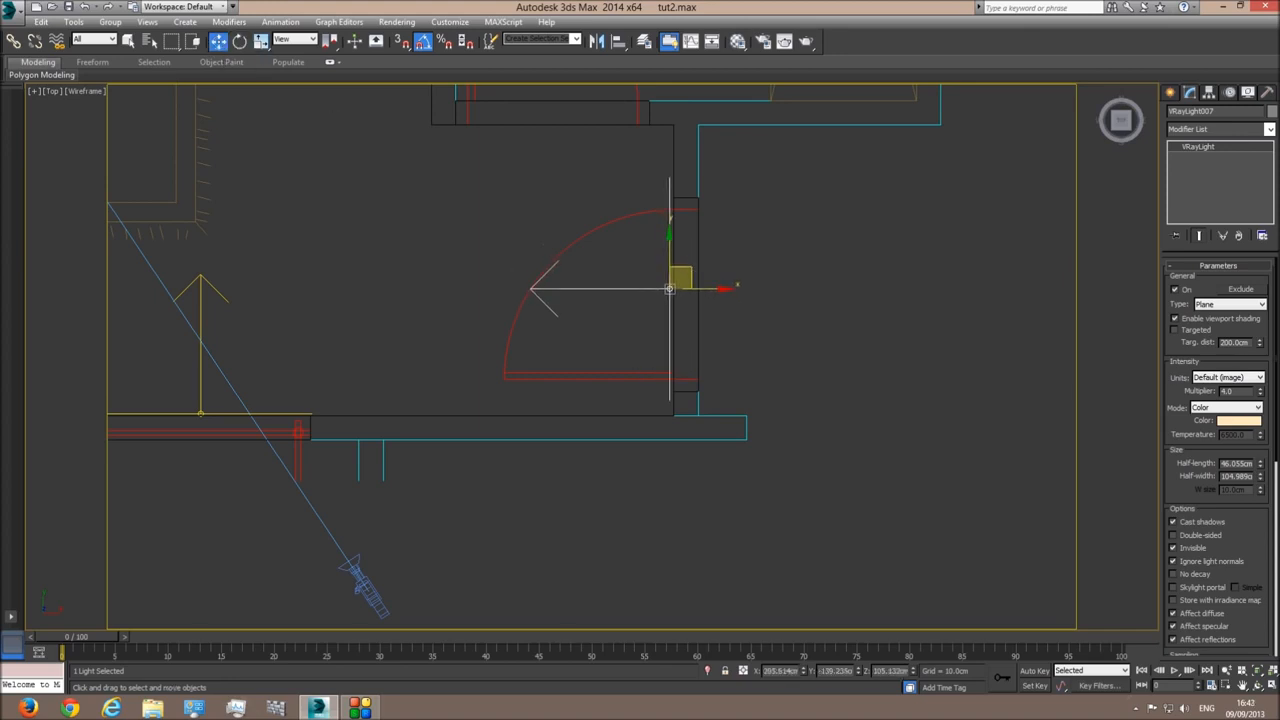
{"action": "left_click_drag", "start_coordinate": [1261, 466], "coordinate": [1260, 469]}
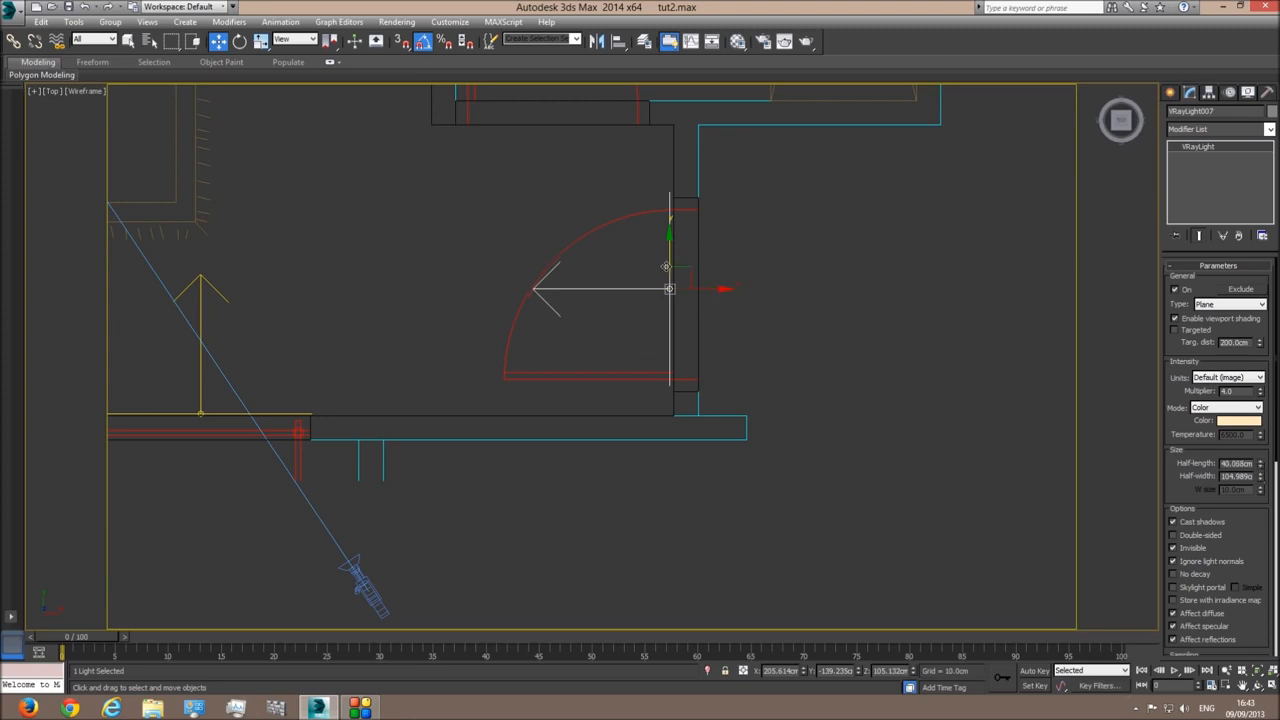
Step: Copy the entrance door light to the adjacent closet-side doorway and rotate the copy 90 degrees to face away from that opening
{"action": "mouse_move", "coordinate": [668, 262]}
{"action": "left_mouse_down", "text": "shift"}
{"action": "mouse_move", "coordinate": [606, 212]}
{"action": "mouse_move", "coordinate": [568, 100]}
{"action": "left_mouse_up", "text": "shift"}
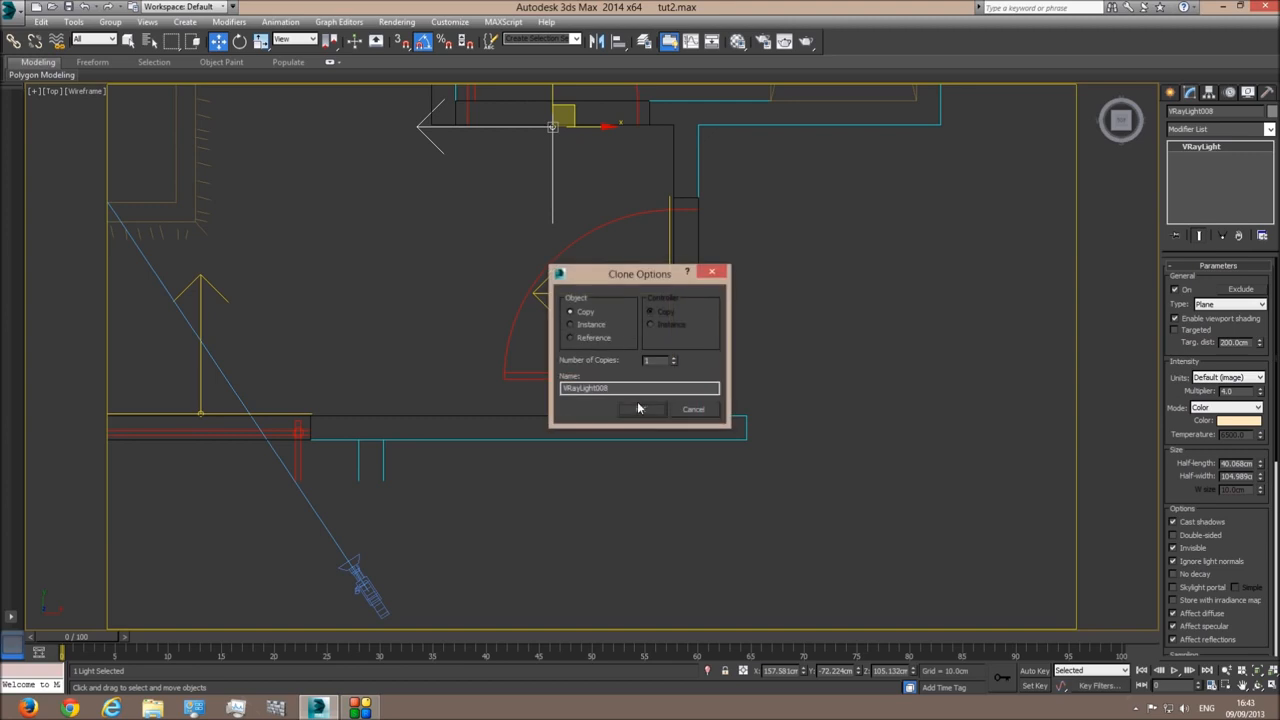
{"action": "key", "text": "Return"}
{"action": "left_click", "coordinate": [240, 41]}
{"action": "mouse_move", "coordinate": [638, 130]}
{"action": "left_mouse_down"}
{"action": "mouse_move", "coordinate": [614, 87]}
{"action": "mouse_move", "coordinate": [583, 91]}
{"action": "left_mouse_up"}
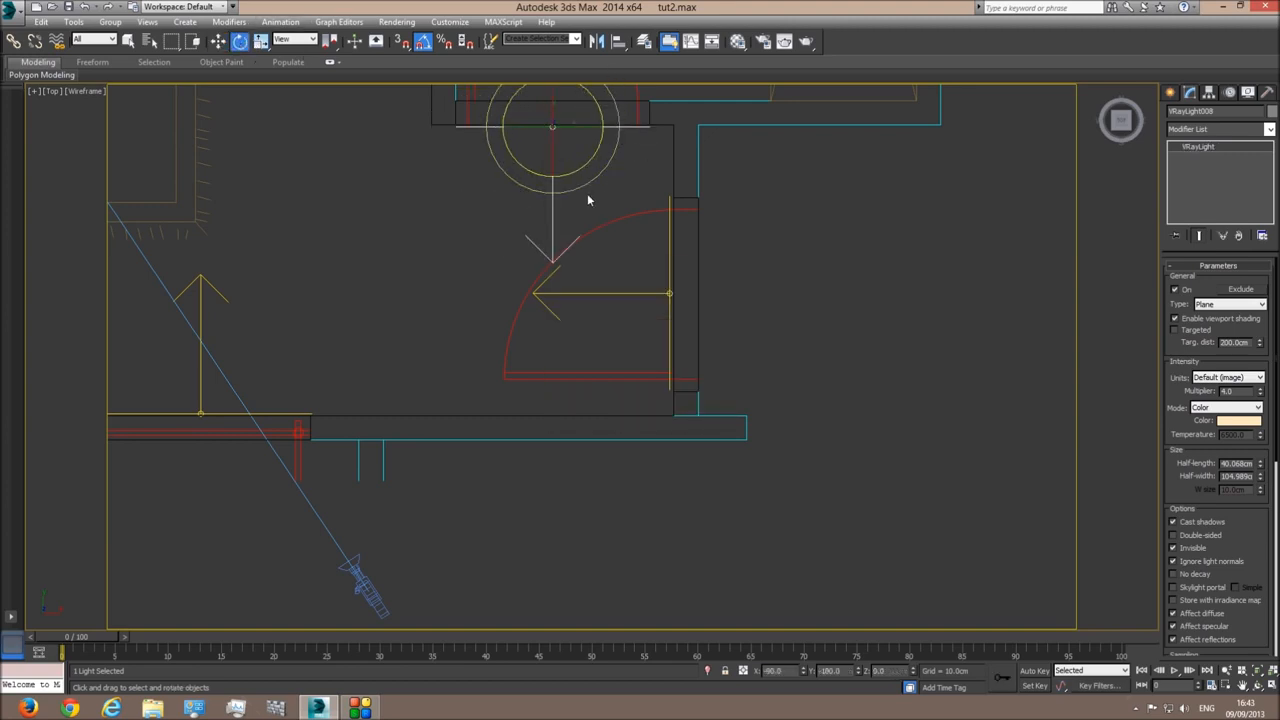
{"action": "scroll", "coordinate": [588, 200], "scroll_direction": "down", "scroll_amount": 2}
{"action": "middle_click_drag", "start_coordinate": [588, 200], "coordinate": [594, 289]}
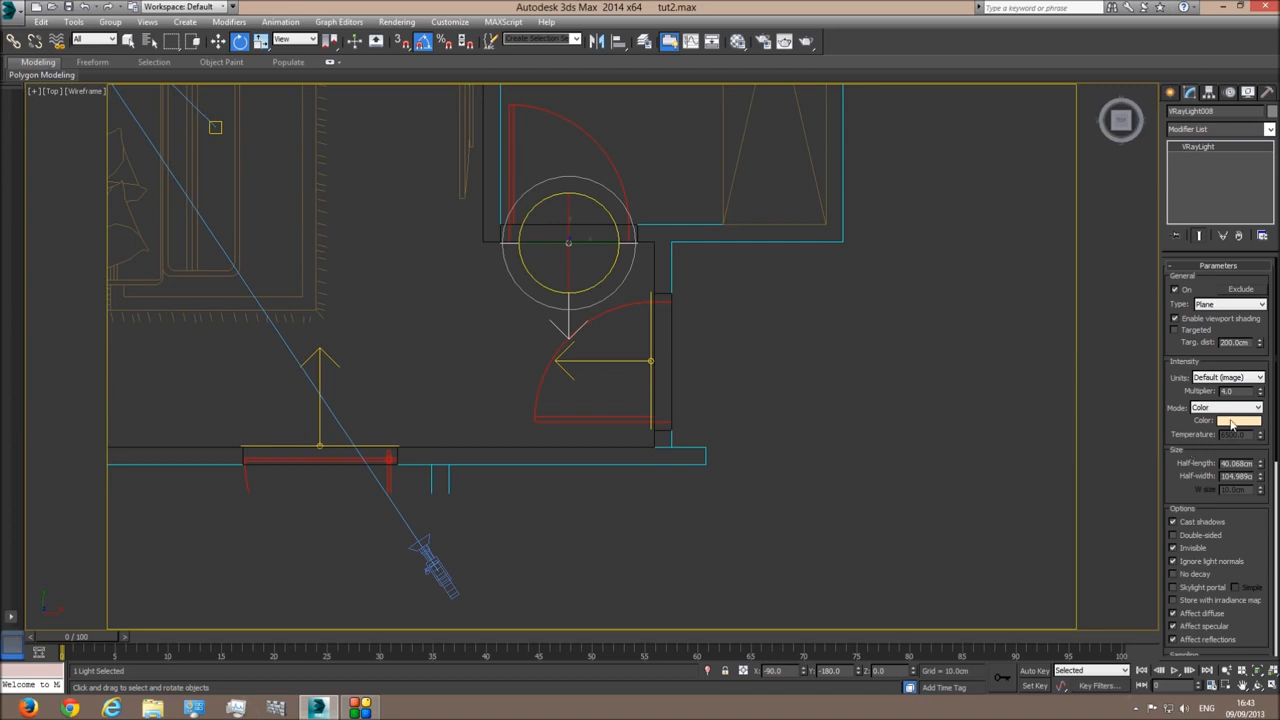
Step: Restrict selection to lights only and set the multiplier of the wide opening's light to 5
{"action": "left_click", "coordinate": [641, 362]}
{"action": "scroll", "coordinate": [466, 380], "scroll_direction": "down", "scroll_amount": 10}
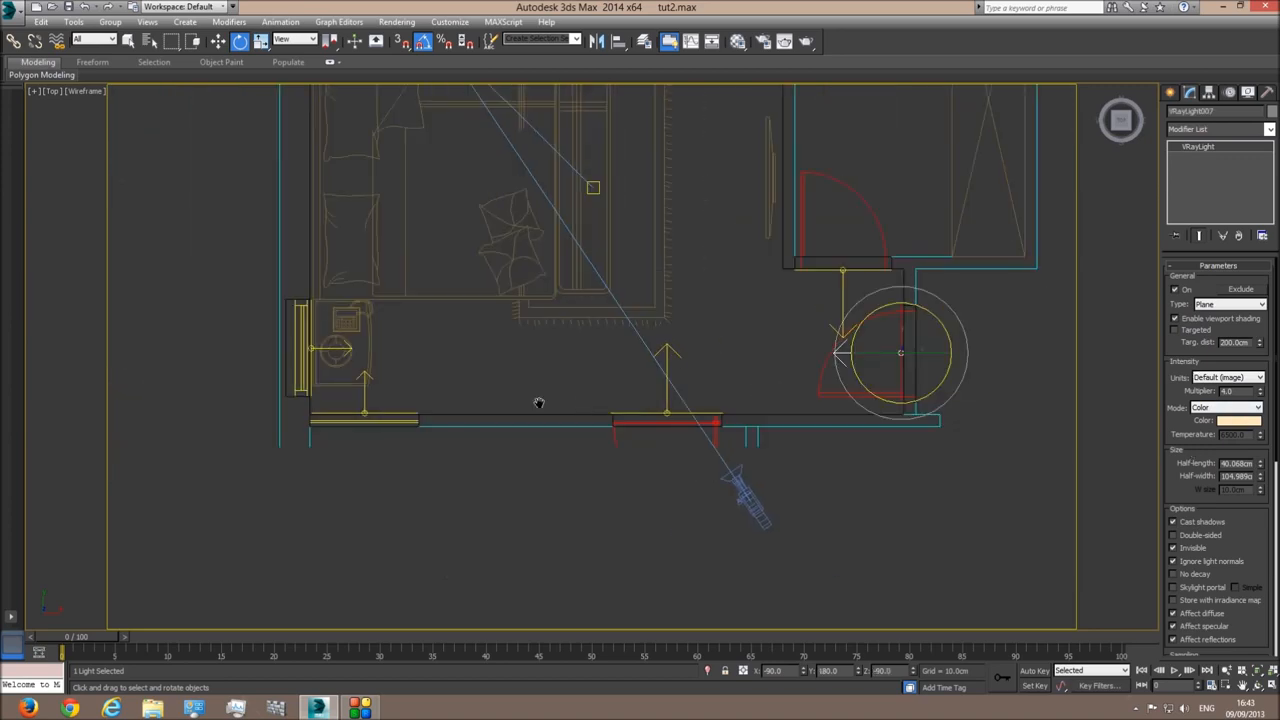
{"action": "scroll", "coordinate": [414, 346], "scroll_direction": "down", "scroll_amount": 4}
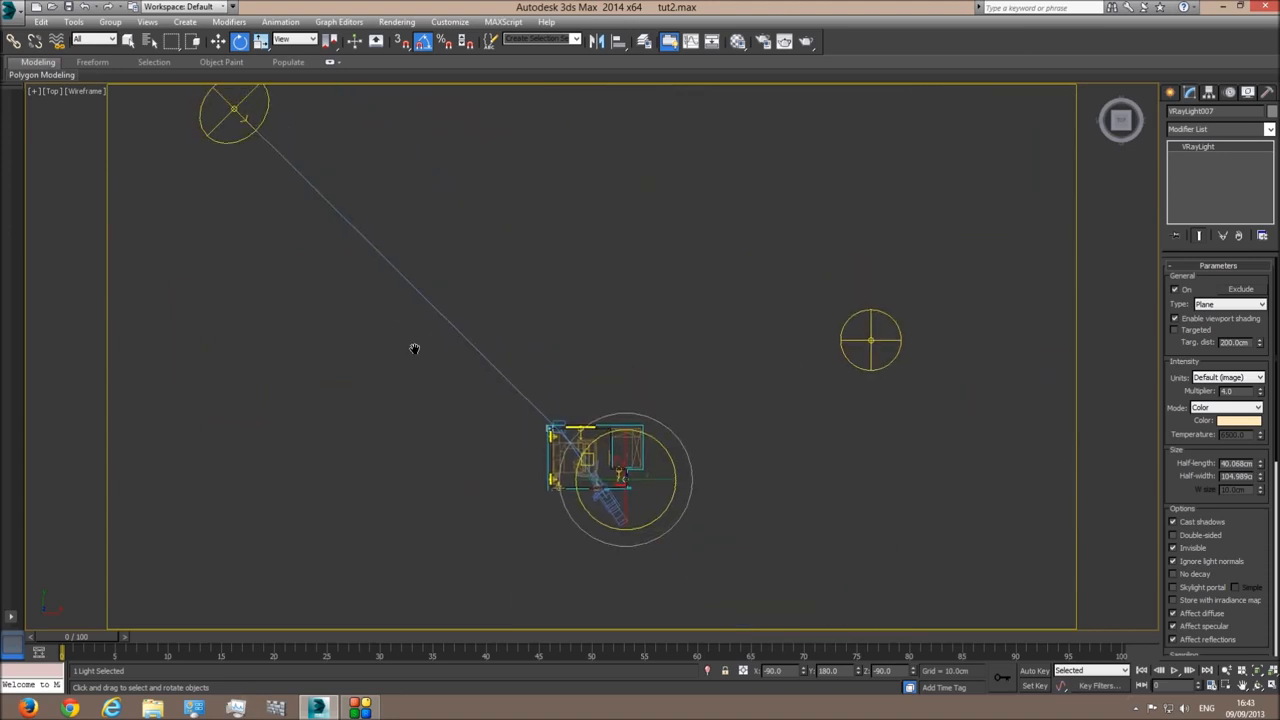
{"action": "middle_click_drag", "start_coordinate": [510, 400], "coordinate": [505, 393]}
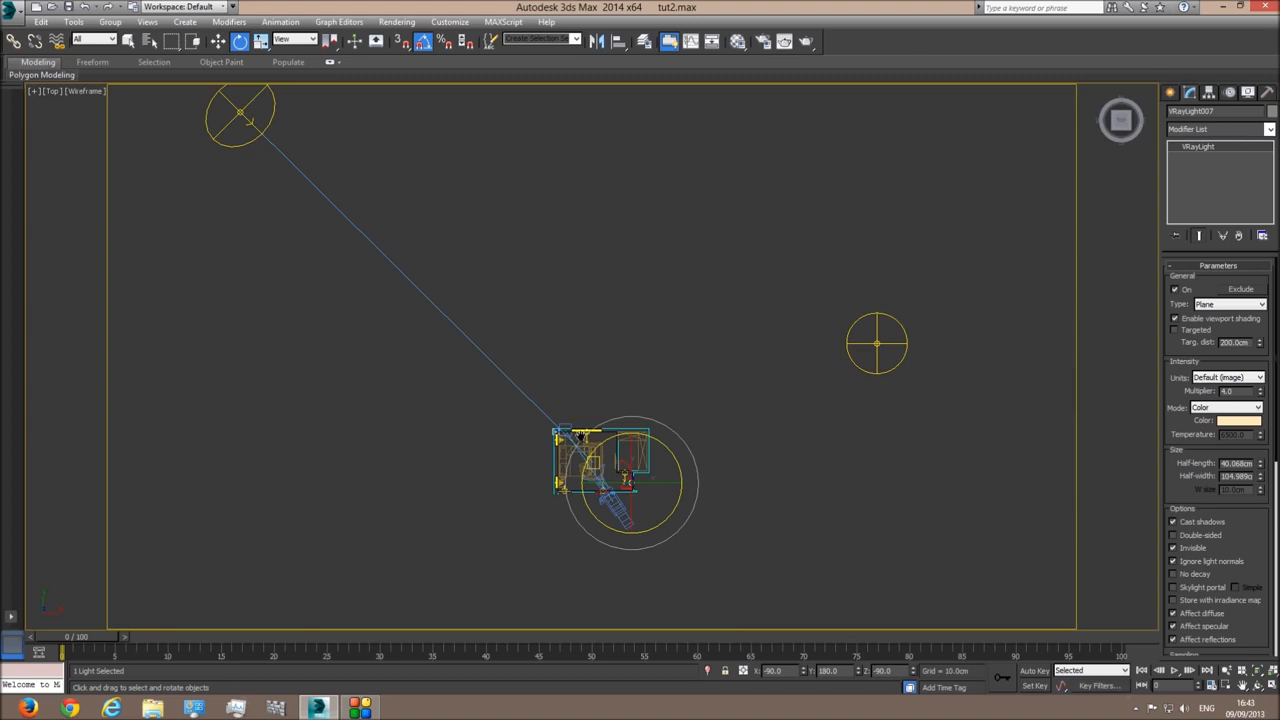
{"action": "scroll", "coordinate": [550, 390], "scroll_direction": "up", "scroll_amount": 7}
{"action": "left_click", "coordinate": [614, 354]}
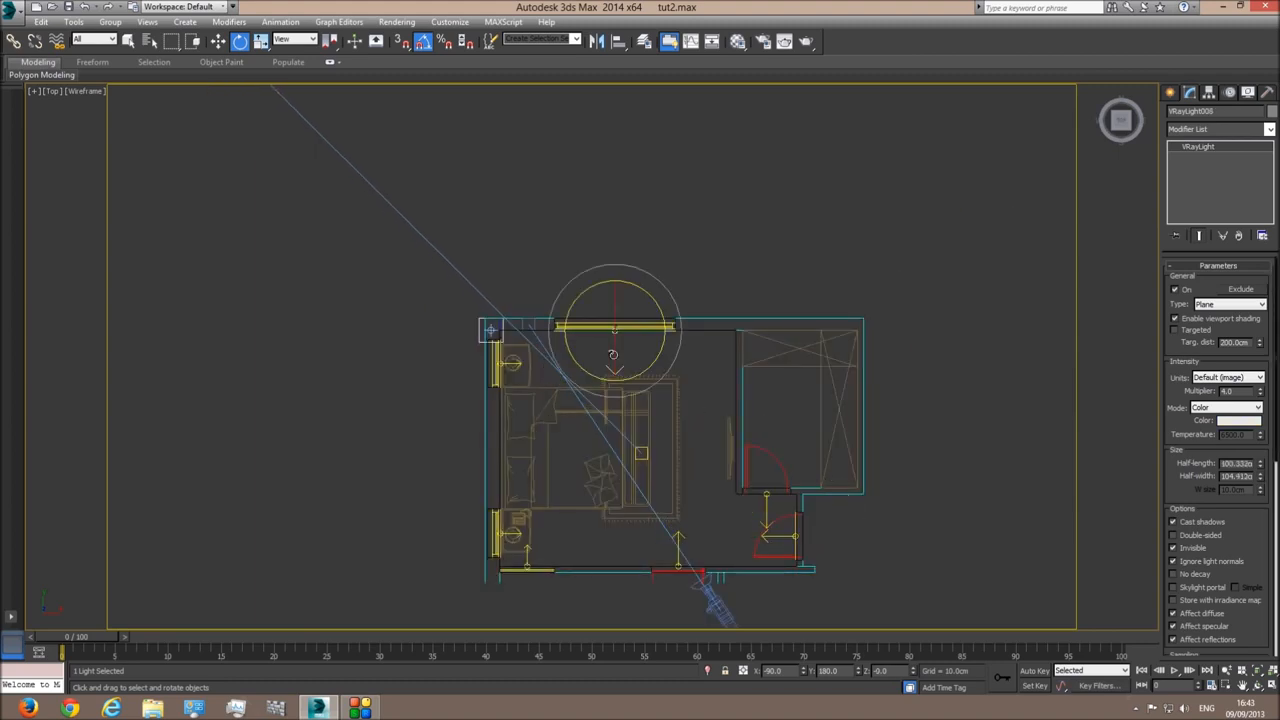
{"action": "left_click", "coordinate": [512, 362]}
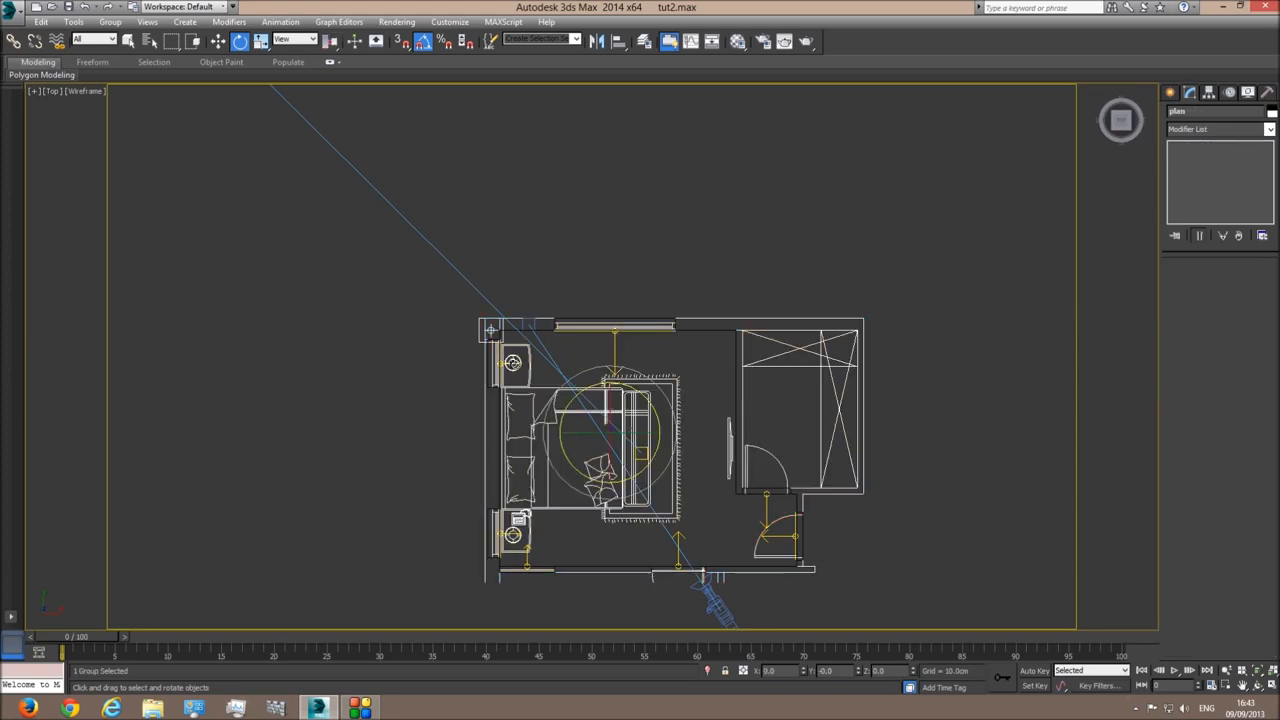
{"action": "left_click", "coordinate": [512, 362]}
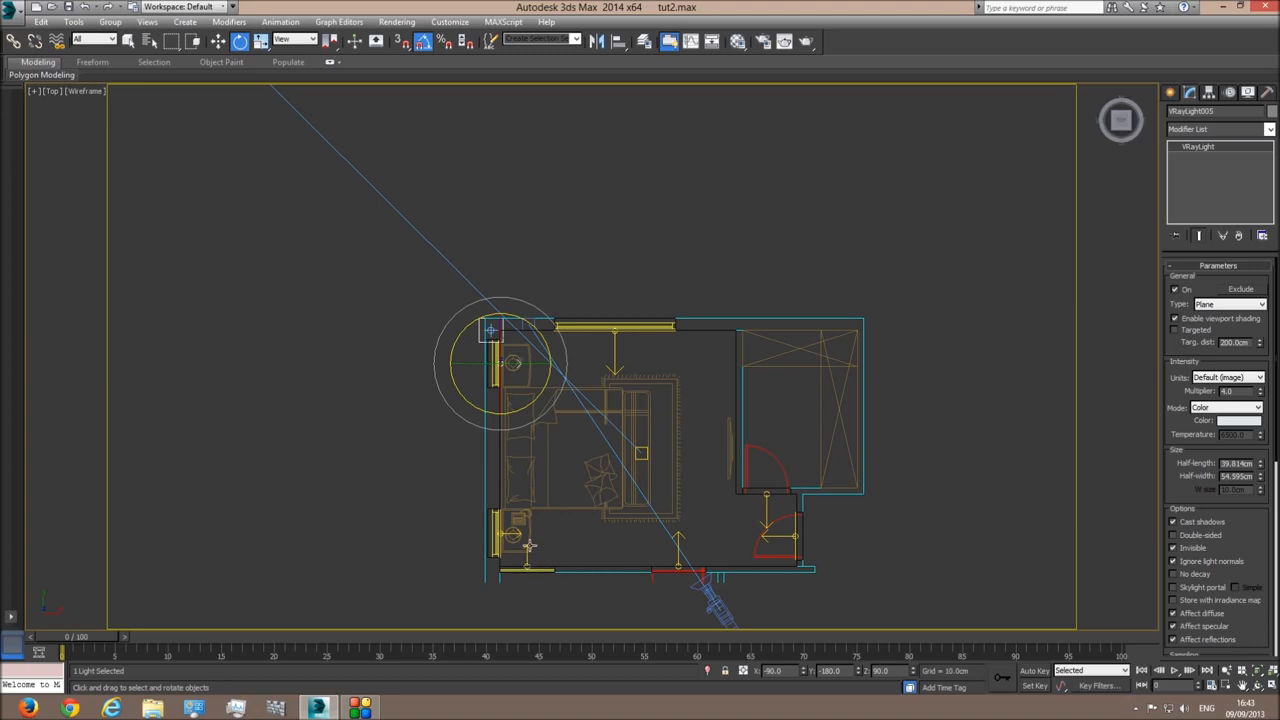
{"action": "left_click", "coordinate": [111, 40]}
{"action": "left_click", "coordinate": [94, 78]}
{"action": "left_click", "coordinate": [619, 362]}
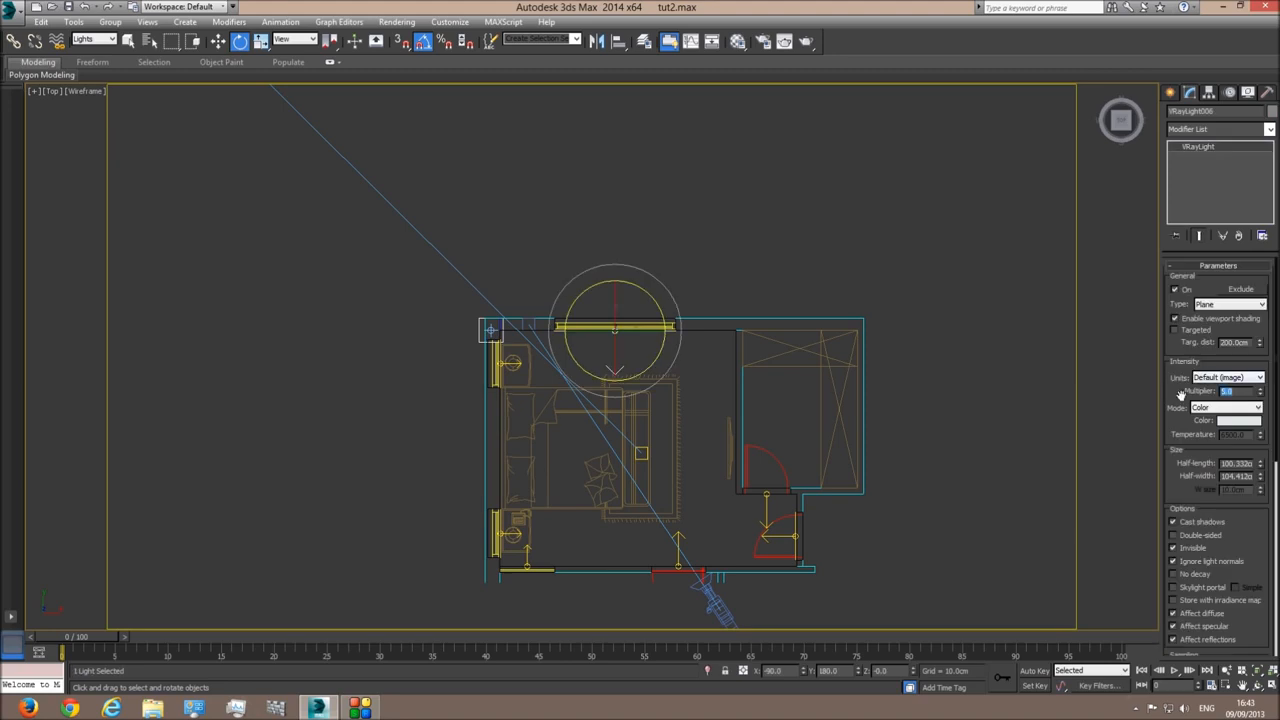
Step: Adjust the multiplier of the two bedside window lights and of the small window light on the neighbouring wall
{"action": "left_click", "coordinate": [512, 363]}
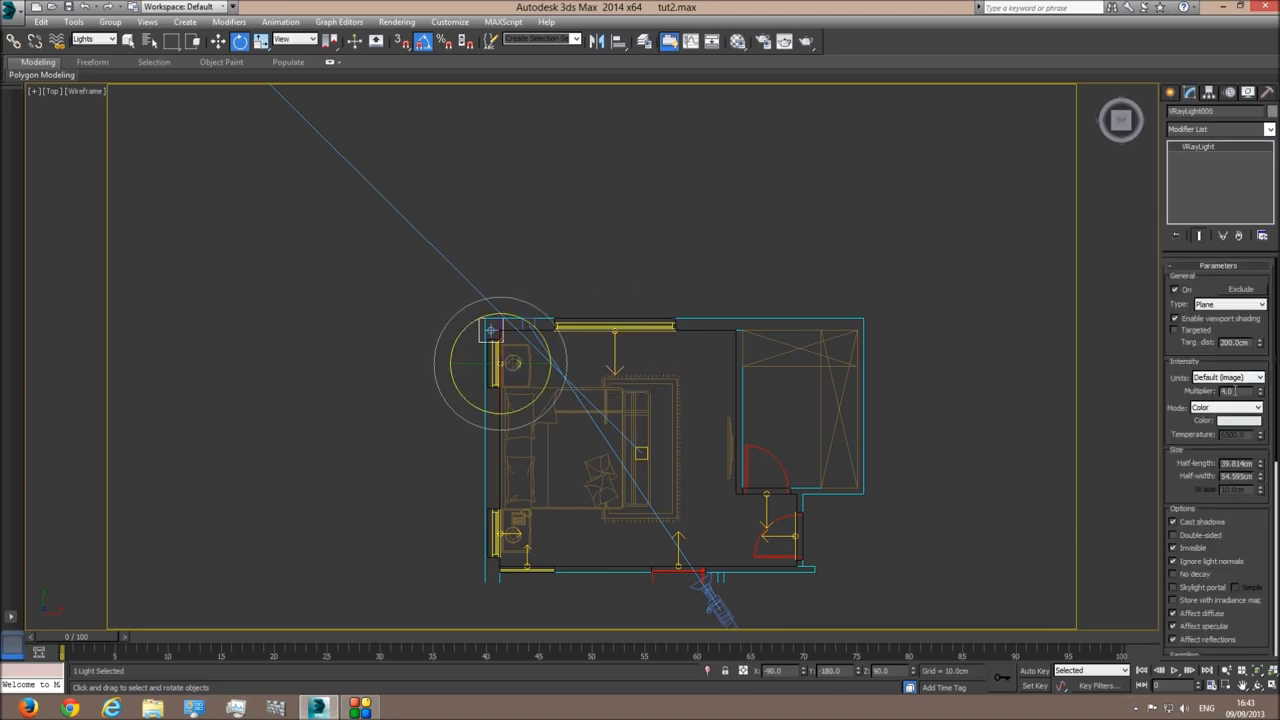
{"action": "left_click", "coordinate": [519, 532]}
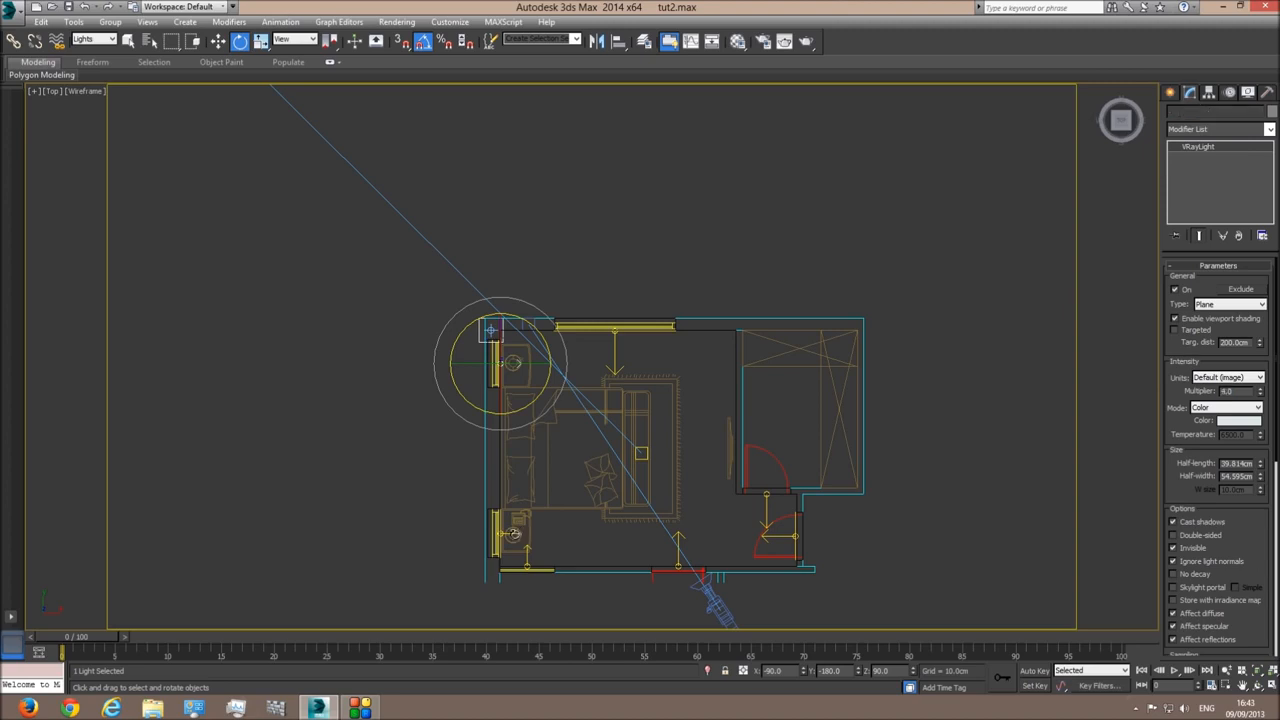
{"action": "left_click", "coordinate": [527, 568]}
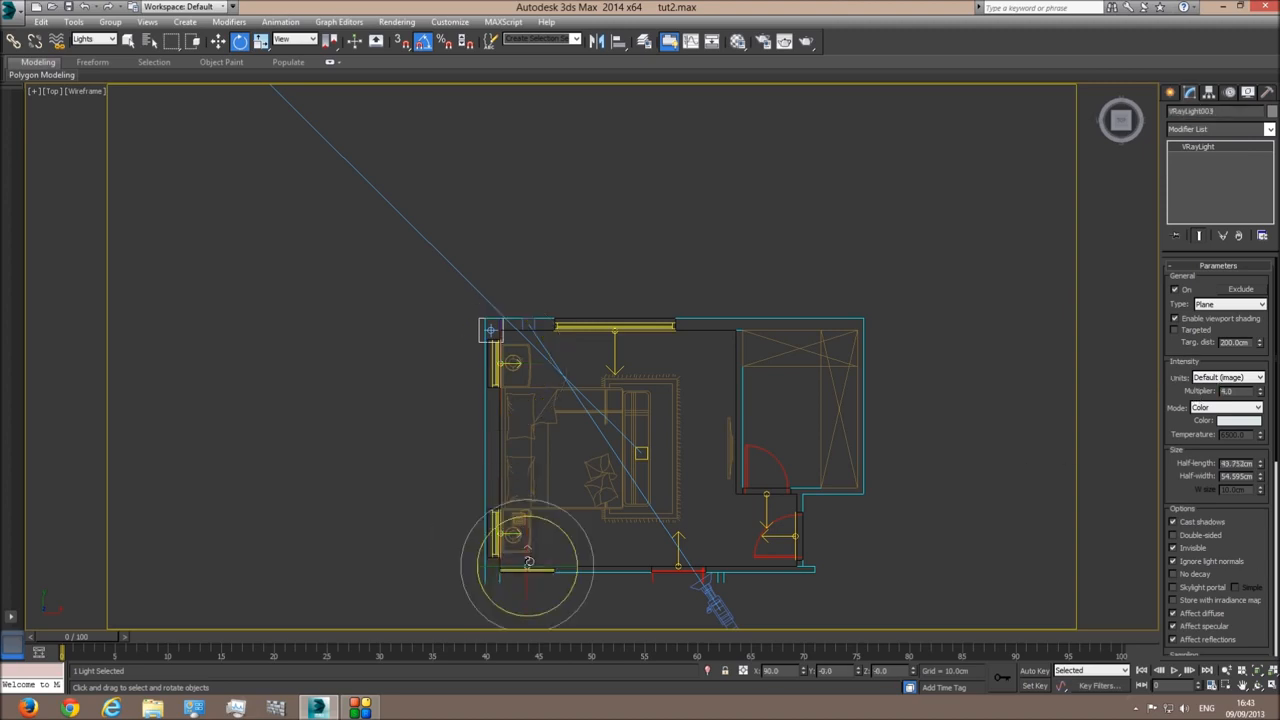
{"action": "double_click", "coordinate": [1241, 392]}
Step: Set the multiplier of each of the three warm door lights to 6
{"action": "left_click", "coordinate": [681, 545]}
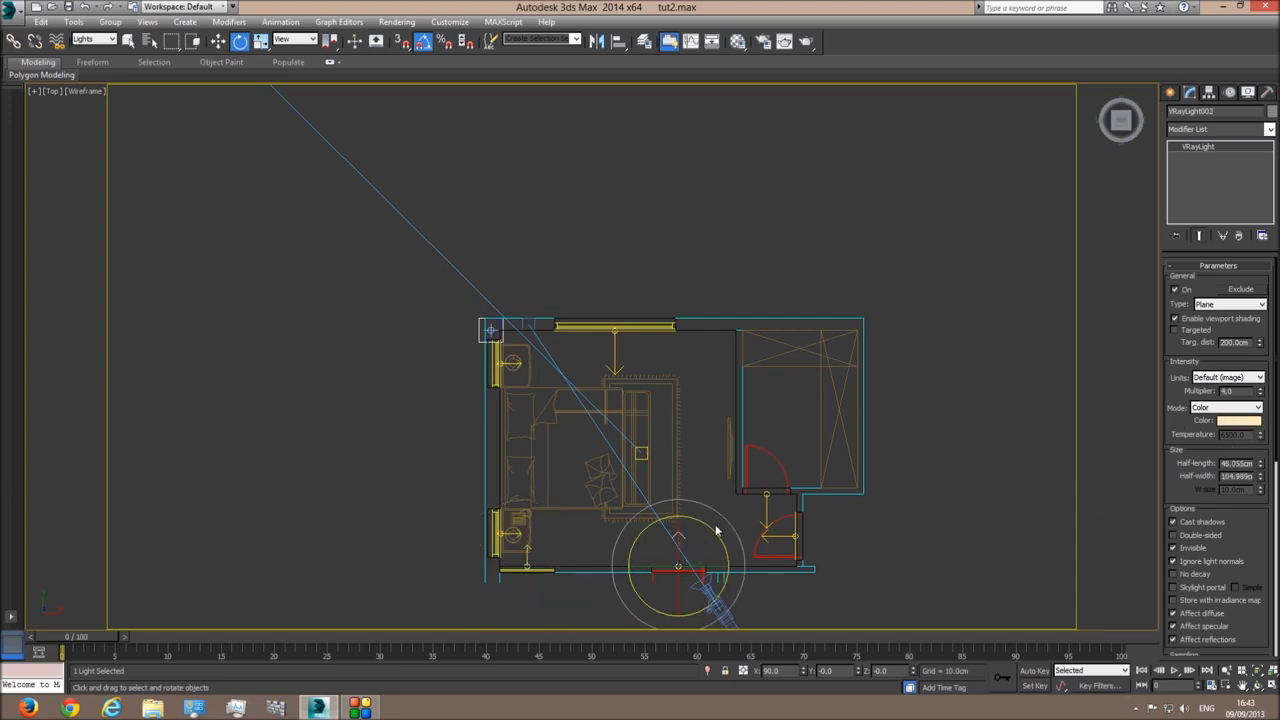
{"action": "double_click", "coordinate": [1240, 391]}
{"action": "type", "text": "6"}
{"action": "key", "text": "Return"}
{"action": "left_click", "coordinate": [795, 525]}
{"action": "double_click", "coordinate": [1230, 391]}
{"action": "type", "text": "6"}
{"action": "key", "text": "Return"}
{"action": "left_click", "coordinate": [768, 512]}
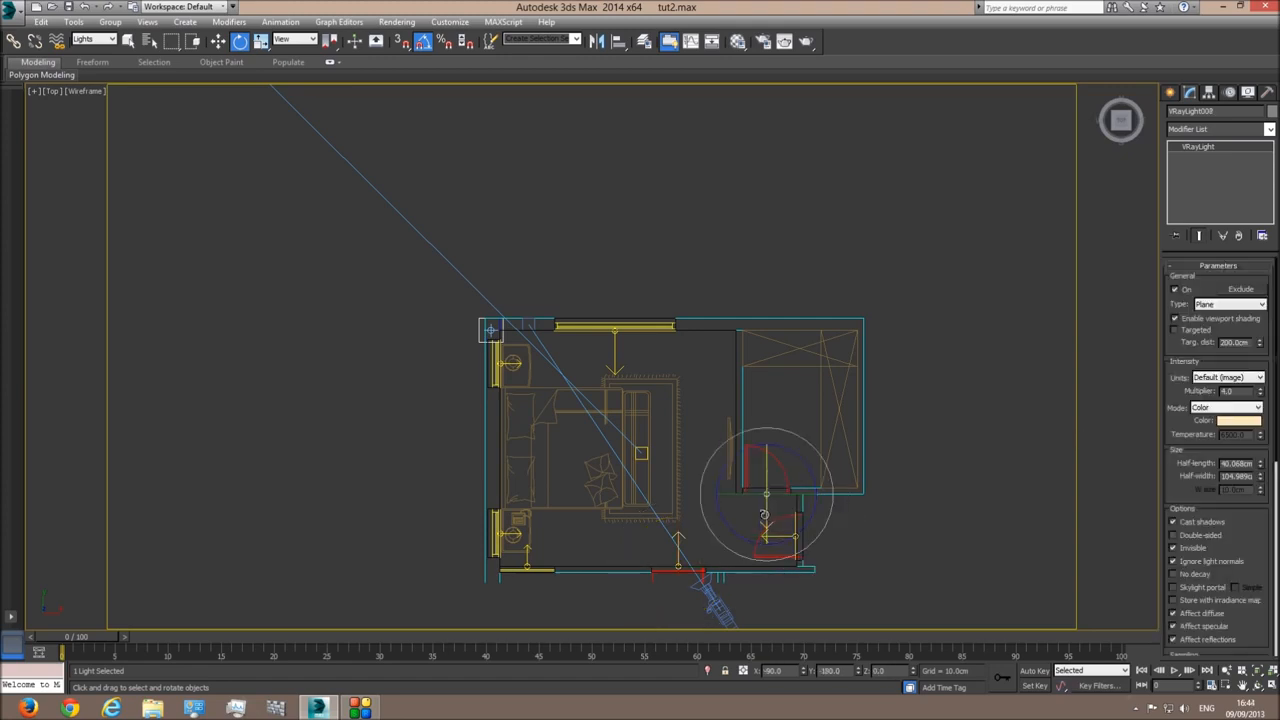
{"action": "double_click", "coordinate": [1240, 392]}
{"action": "type", "text": "6"}
{"action": "key", "text": "Return"}
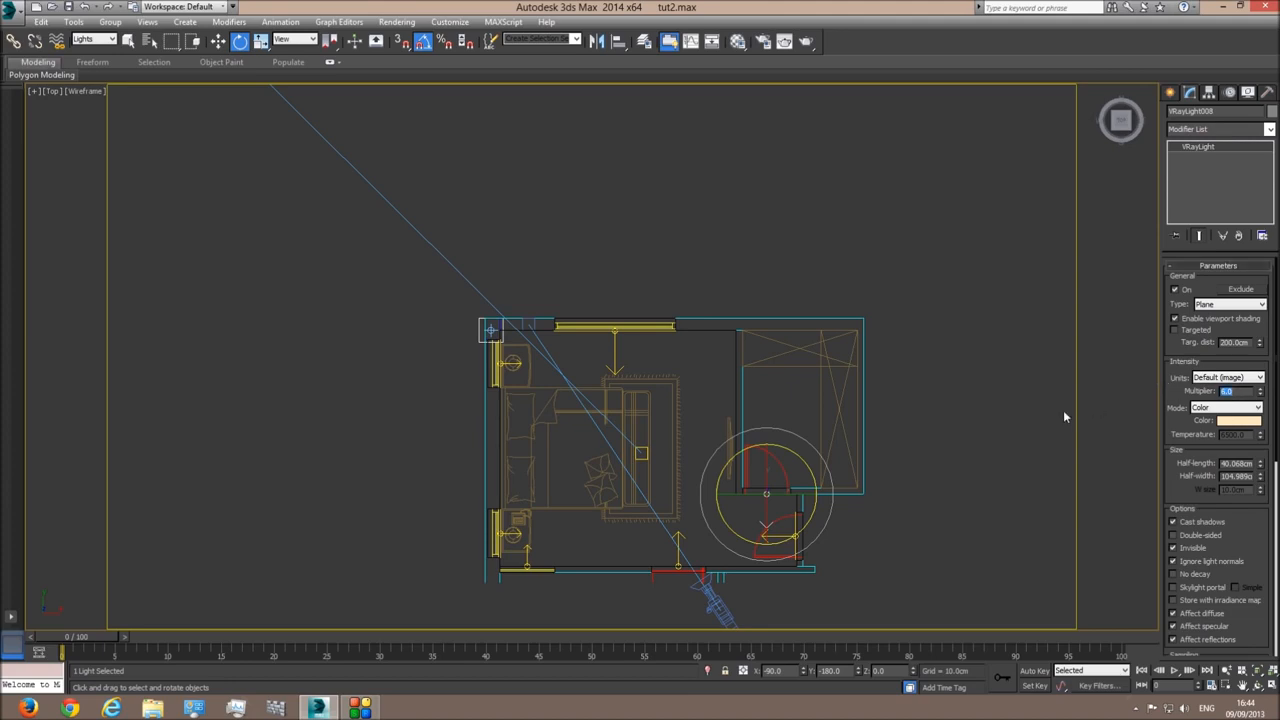
{"action": "left_click", "coordinate": [983, 424]}
{"action": "left_click", "coordinate": [766, 512]}
{"action": "left_click", "coordinate": [798, 395]}
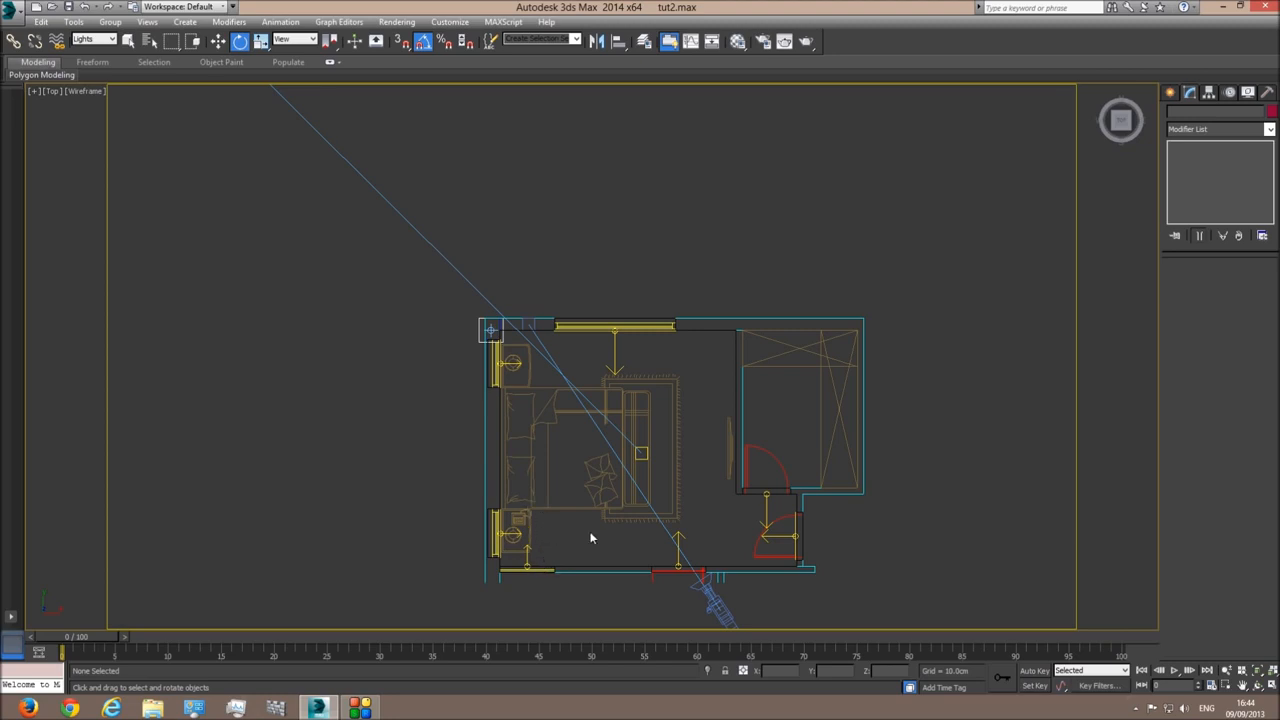
{"action": "left_click", "coordinate": [684, 536]}
{"action": "left_click", "coordinate": [790, 537]}
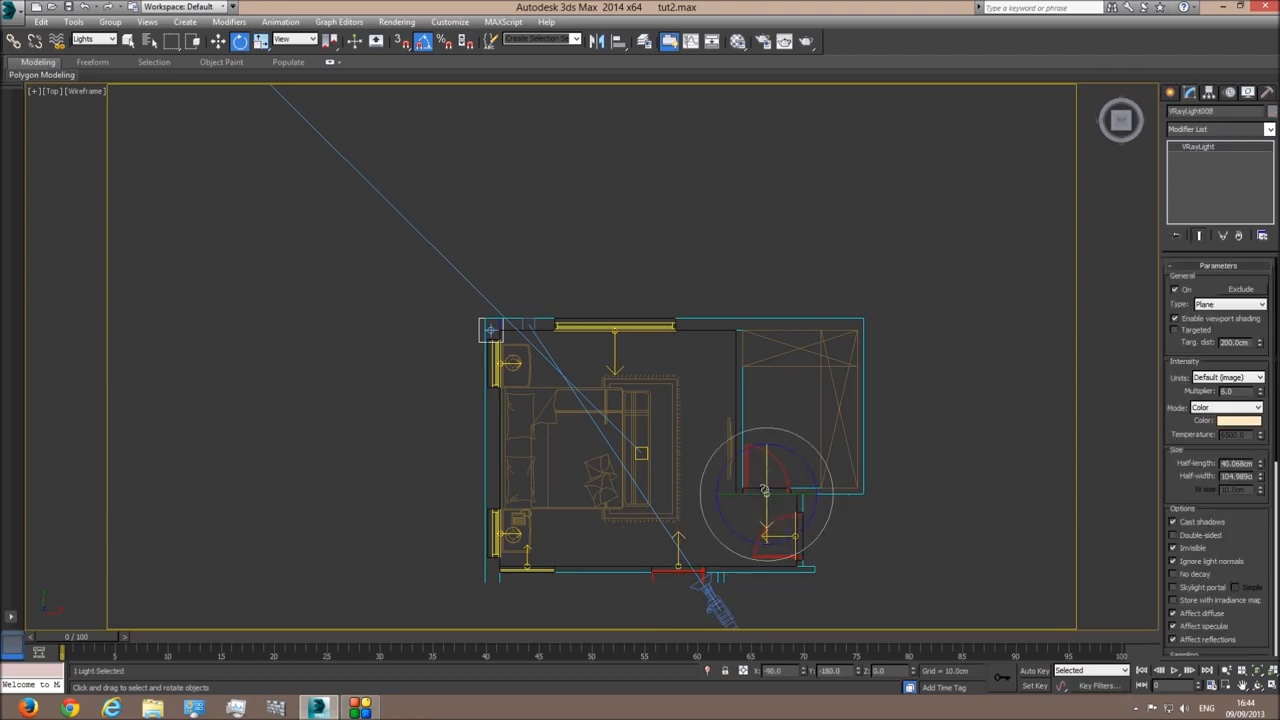
{"action": "left_click", "coordinate": [773, 418]}
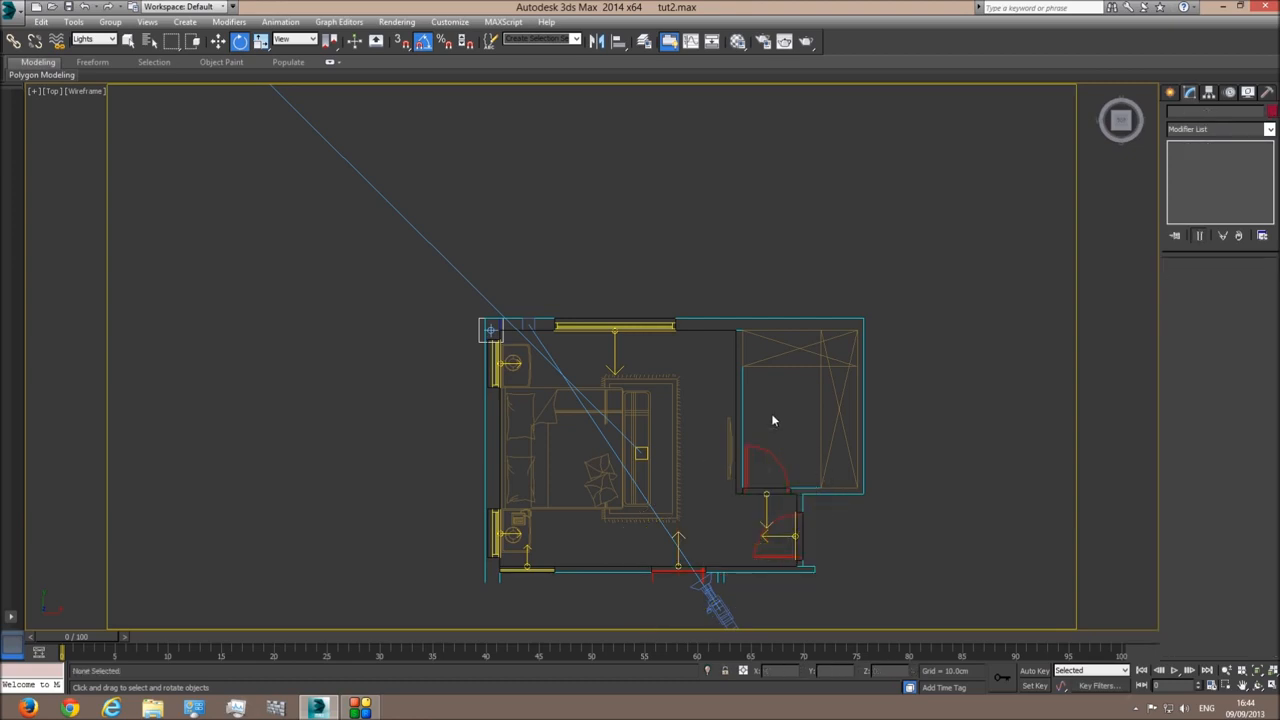
Step: Show the shaded Camera001 view and start a production render of it
{"action": "key", "text": "c"}
{"action": "key", "text": "F3"}
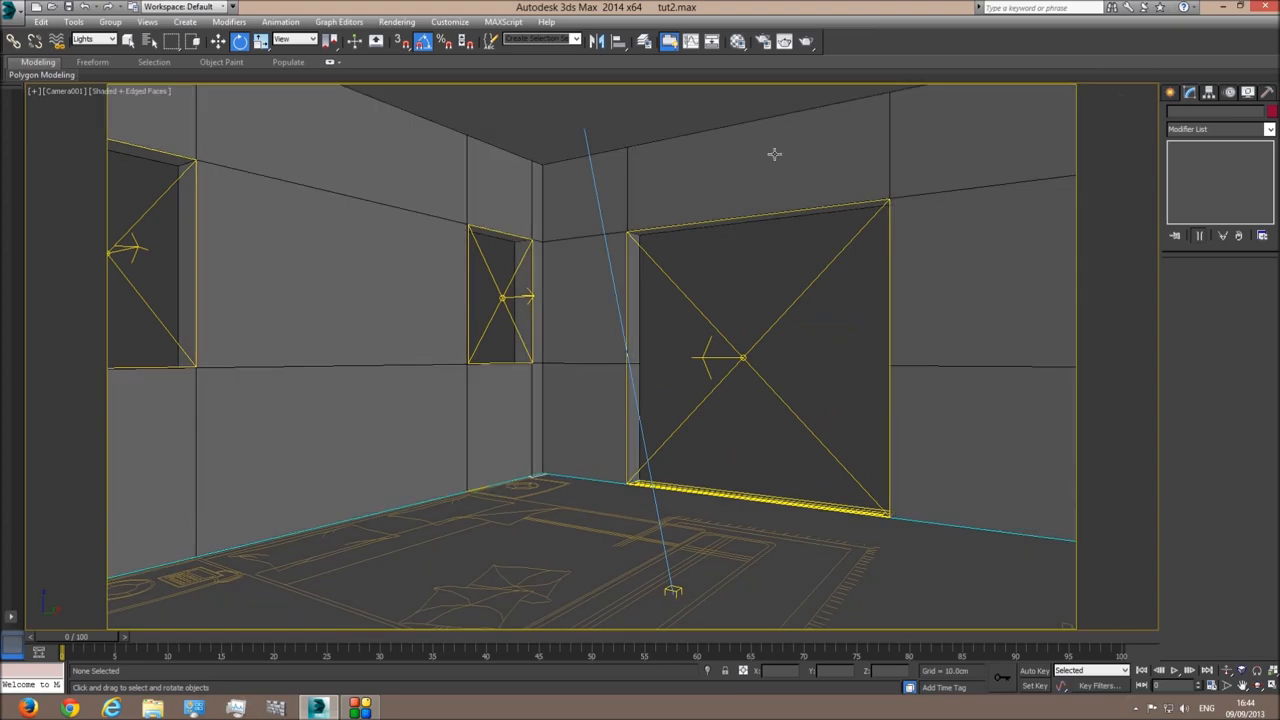
{"action": "left_click", "coordinate": [806, 41]}
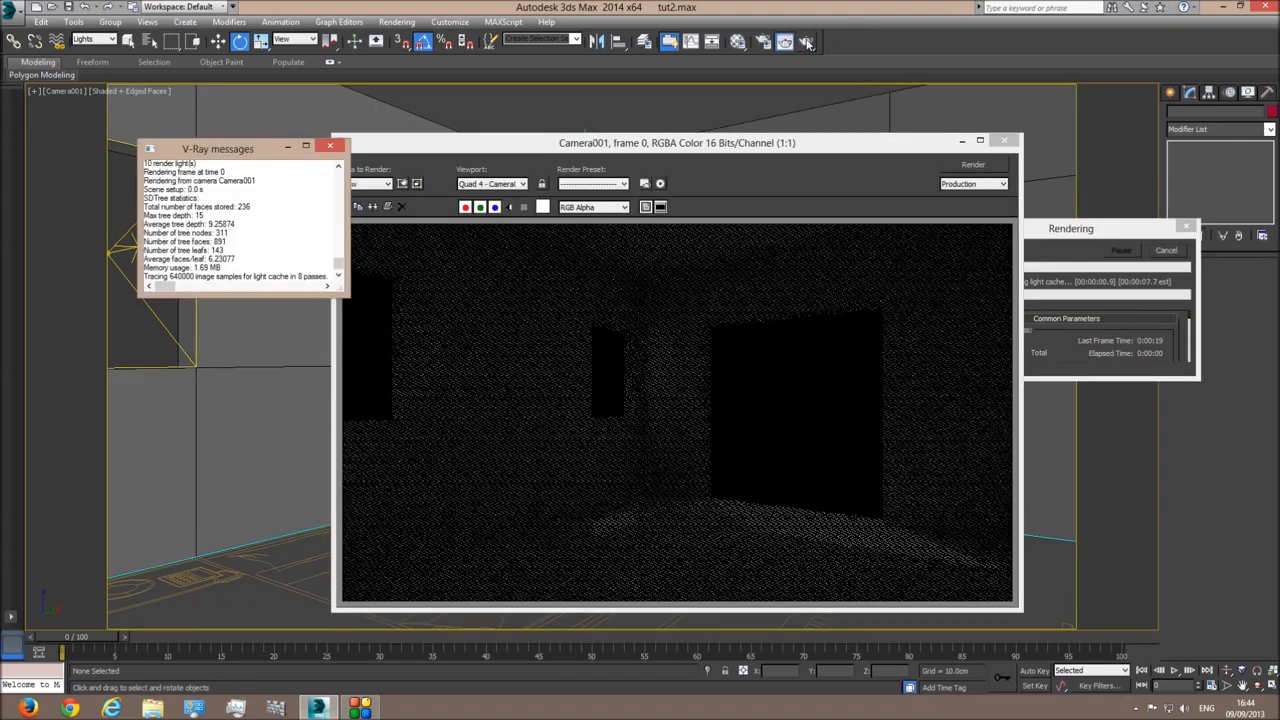